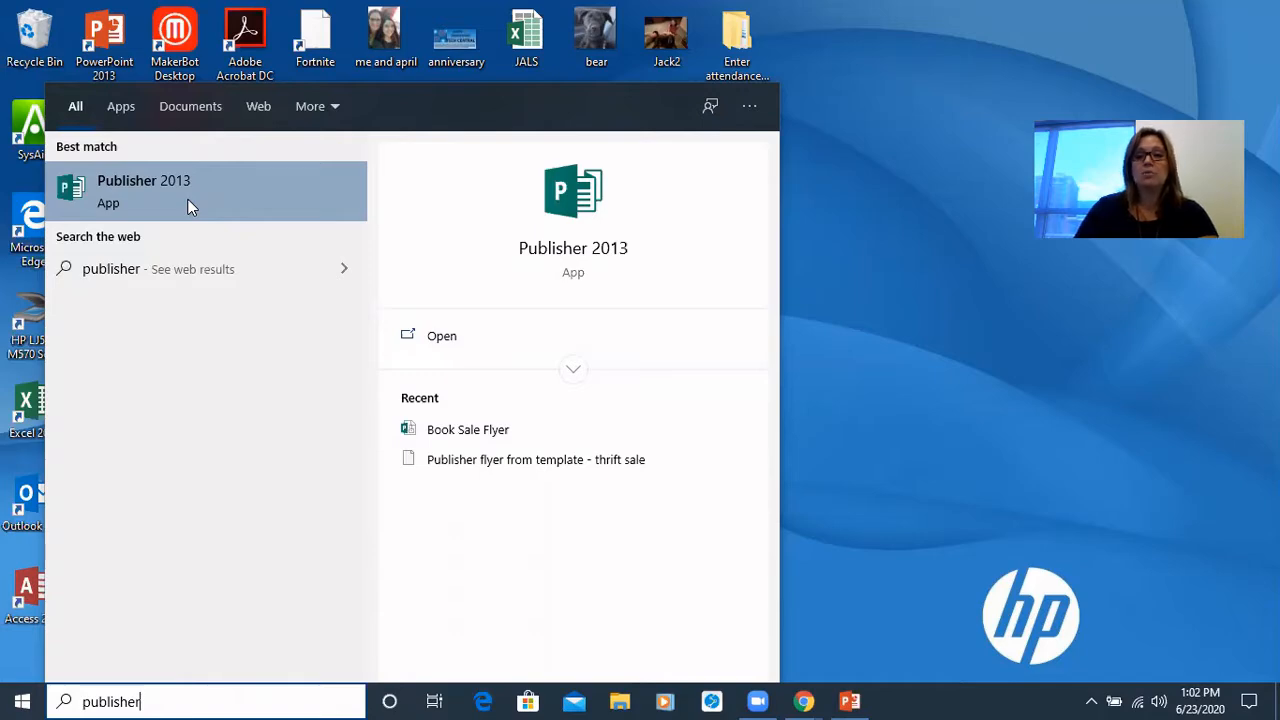
Step: Launch Publisher 2013 and bring up the templates for a new publication
{"action": "left_click", "coordinate": [190, 205]}
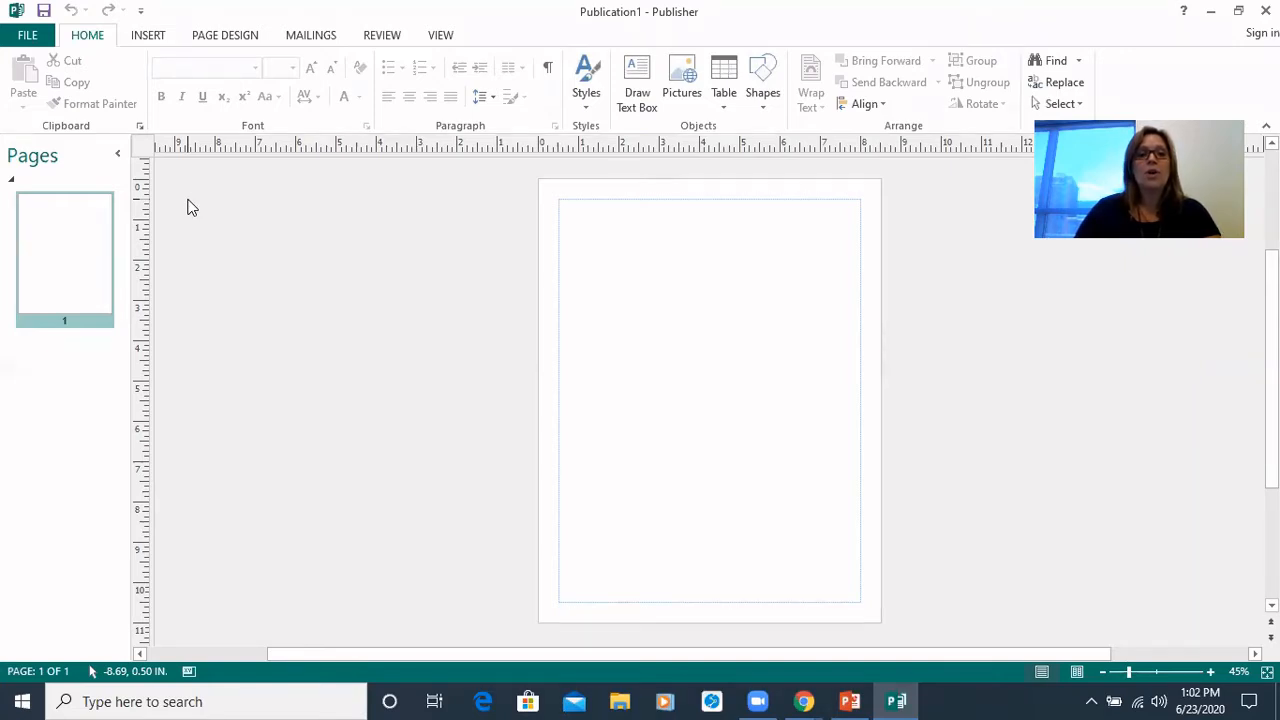
{"action": "left_click", "coordinate": [28, 38]}
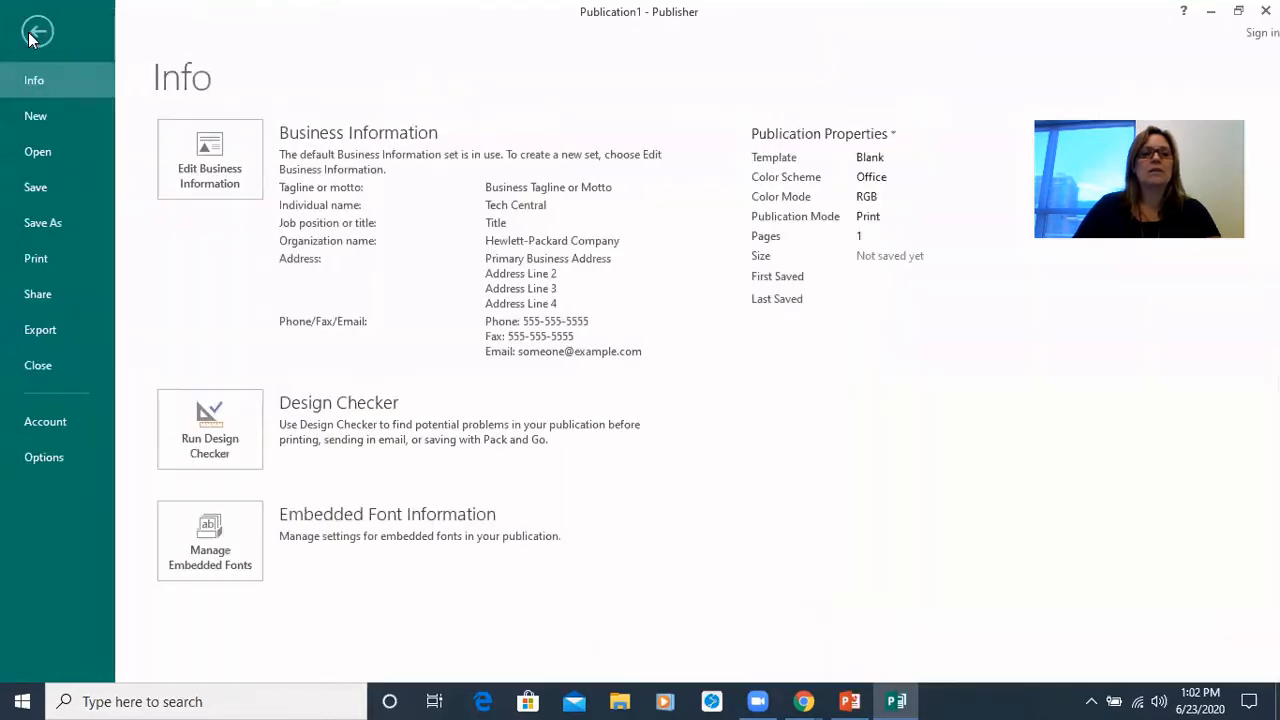
{"action": "left_click", "coordinate": [52, 118]}
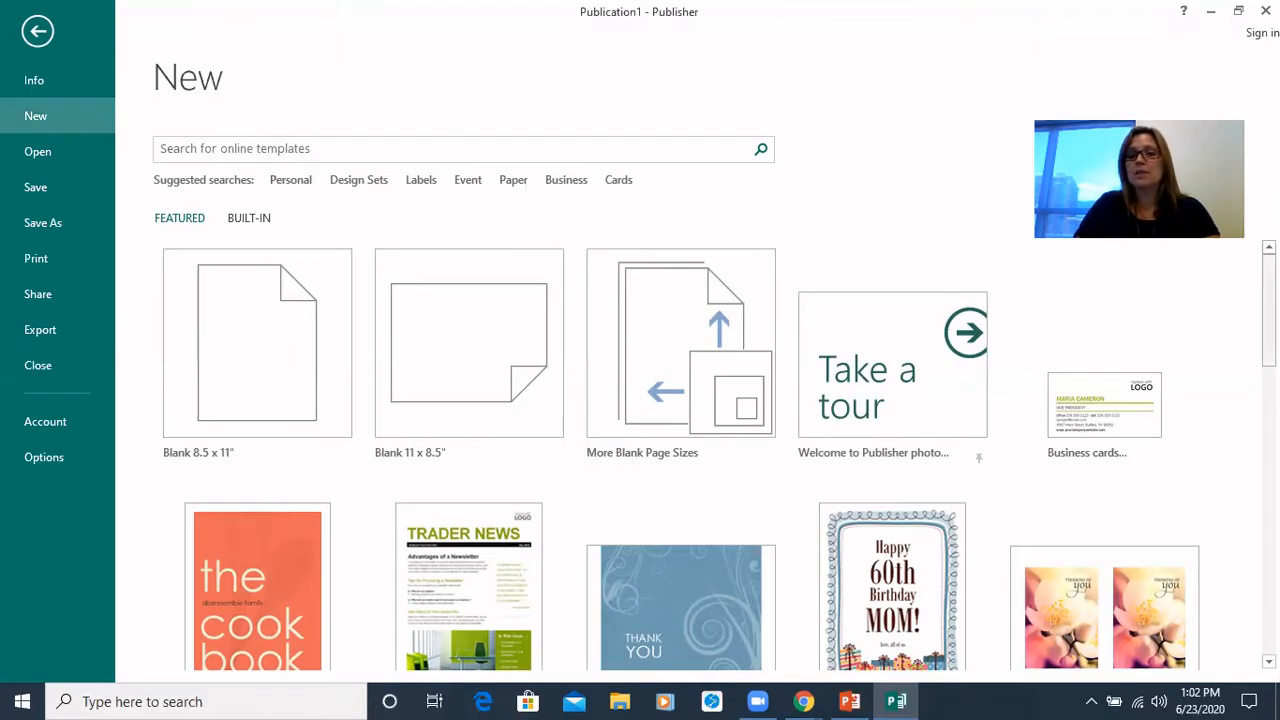
Step: Look through the featured publication templates, such as cards, labels, flyers, photo albums and brochures
{"action": "scroll", "coordinate": [720, 455], "scroll_direction": "down", "scroll_amount": 2}
{"action": "scroll", "coordinate": [720, 455], "scroll_direction": "down", "scroll_amount": 3}
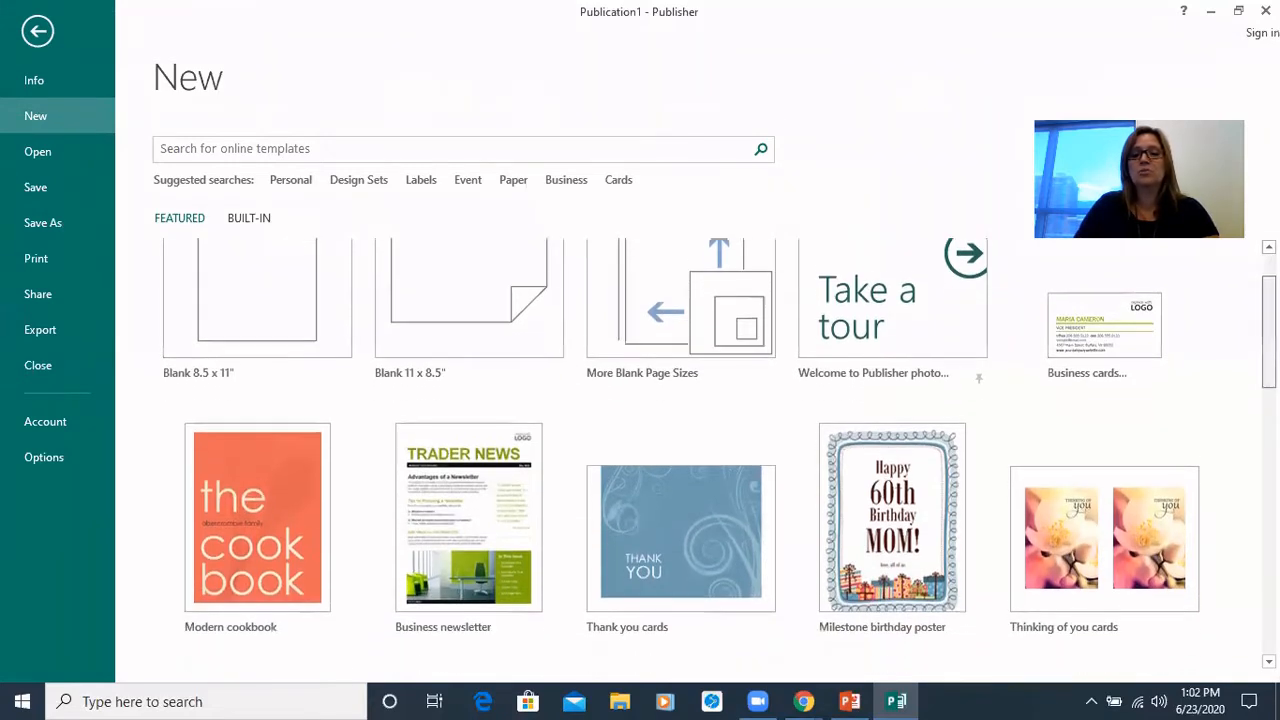
{"action": "scroll", "coordinate": [720, 455], "scroll_direction": "down", "scroll_amount": 1}
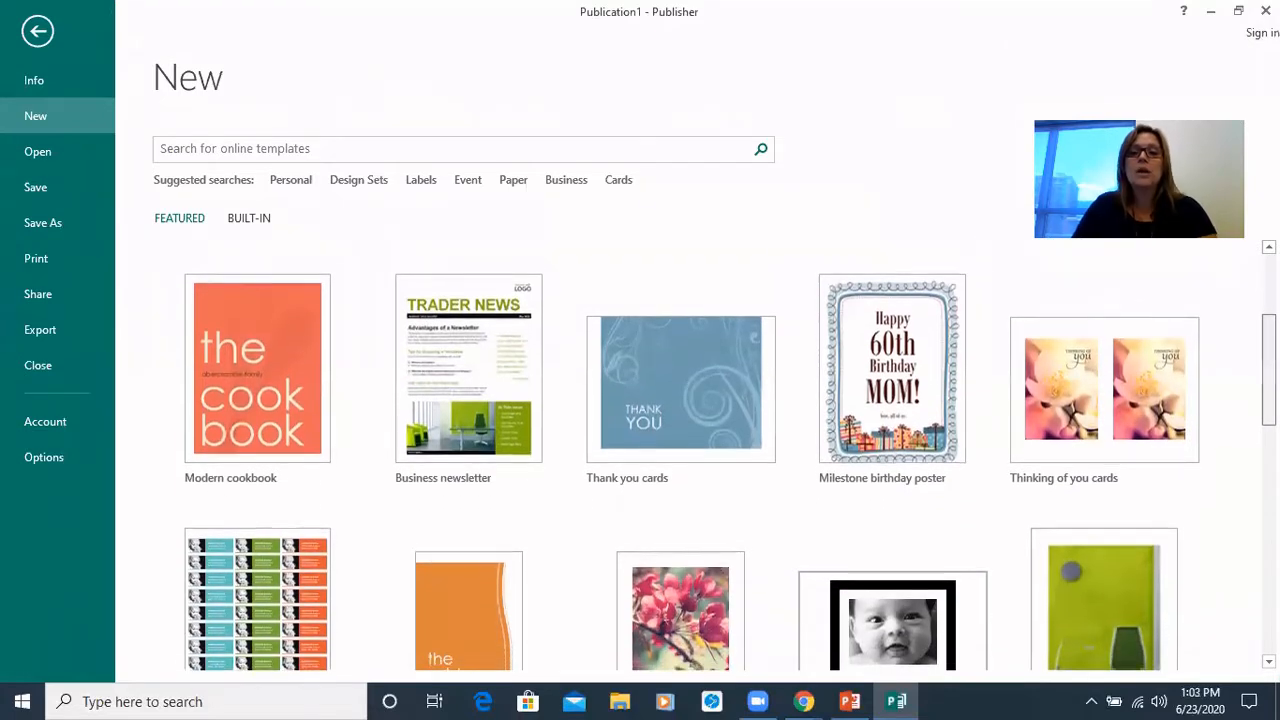
{"action": "scroll", "coordinate": [720, 455], "scroll_direction": "down", "scroll_amount": 4}
{"action": "scroll", "coordinate": [720, 455], "scroll_direction": "down", "scroll_amount": 2}
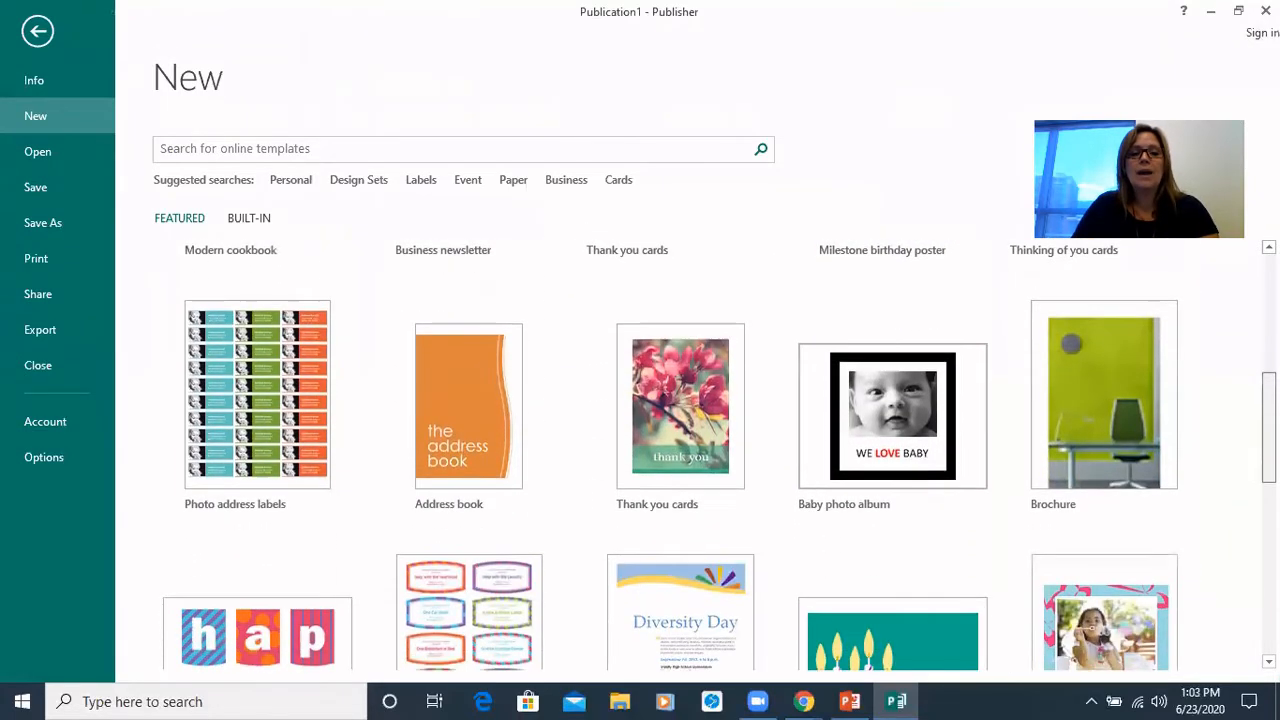
{"action": "scroll", "coordinate": [720, 455], "scroll_direction": "down", "scroll_amount": 1}
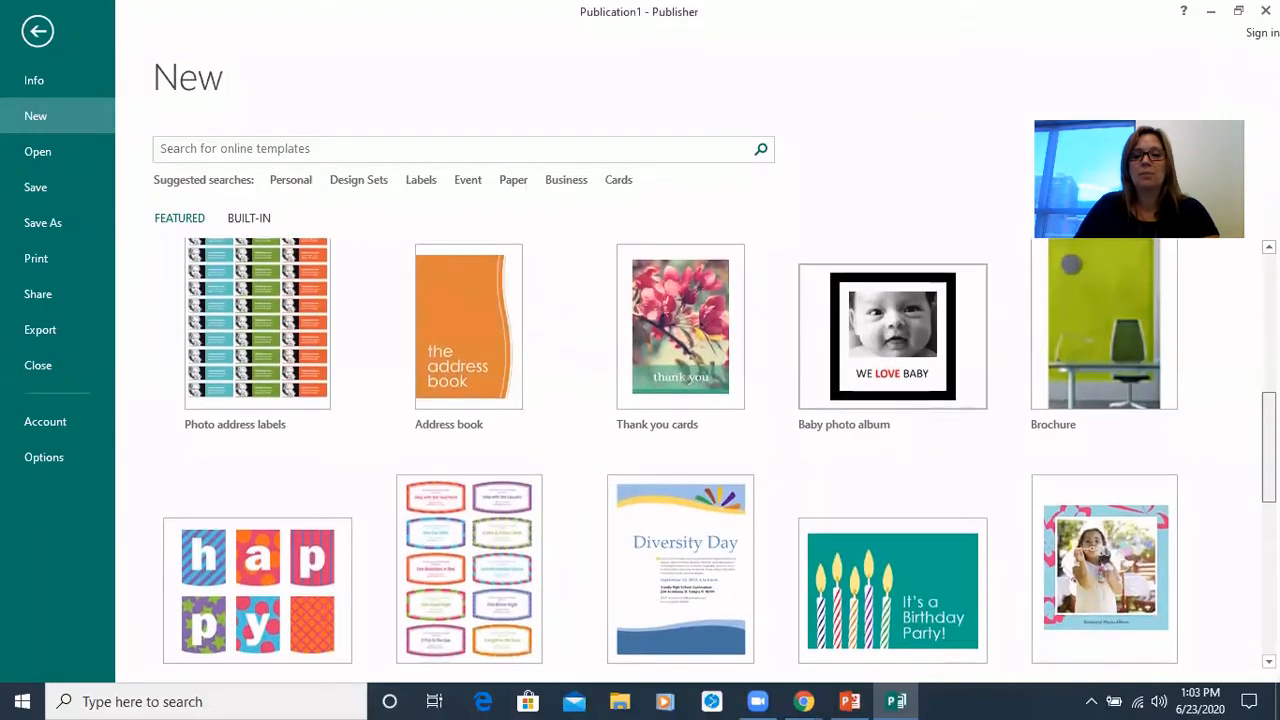
{"action": "scroll", "coordinate": [720, 455], "scroll_direction": "down", "scroll_amount": 2}
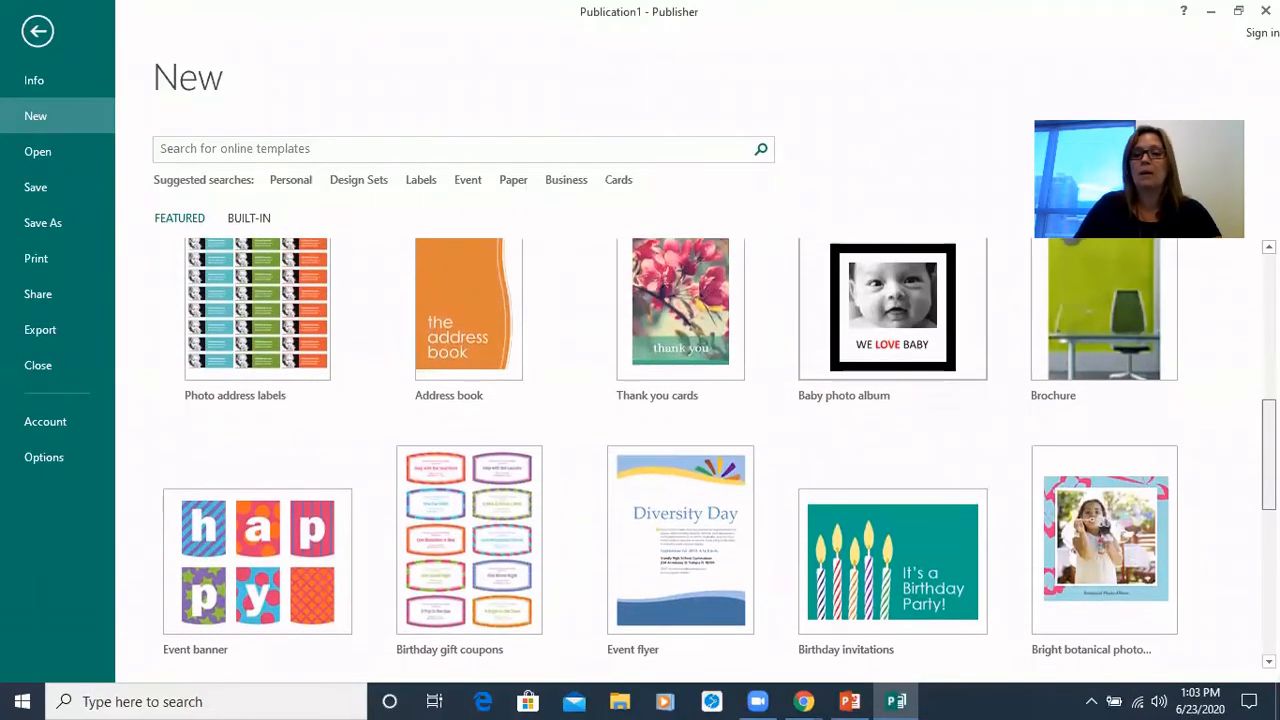
{"action": "scroll", "coordinate": [720, 451], "scroll_direction": "down", "scroll_amount": 5}
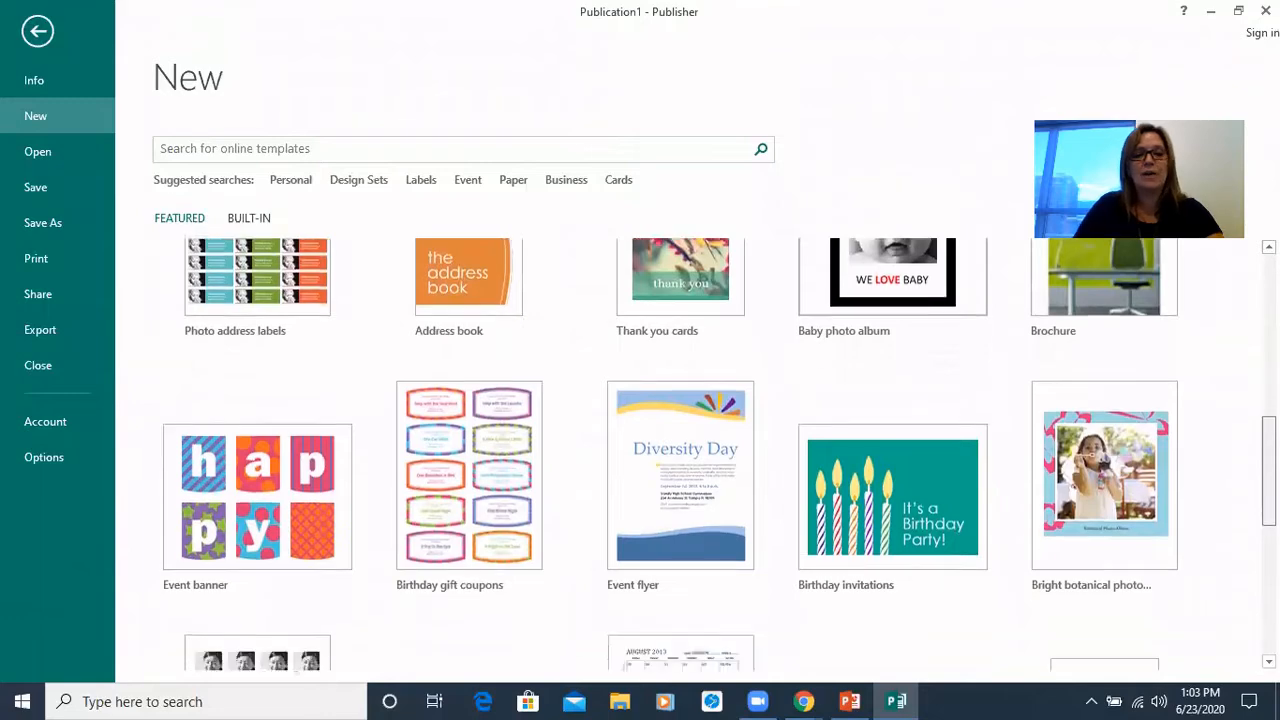
{"action": "scroll", "coordinate": [720, 451], "scroll_direction": "down", "scroll_amount": 7}
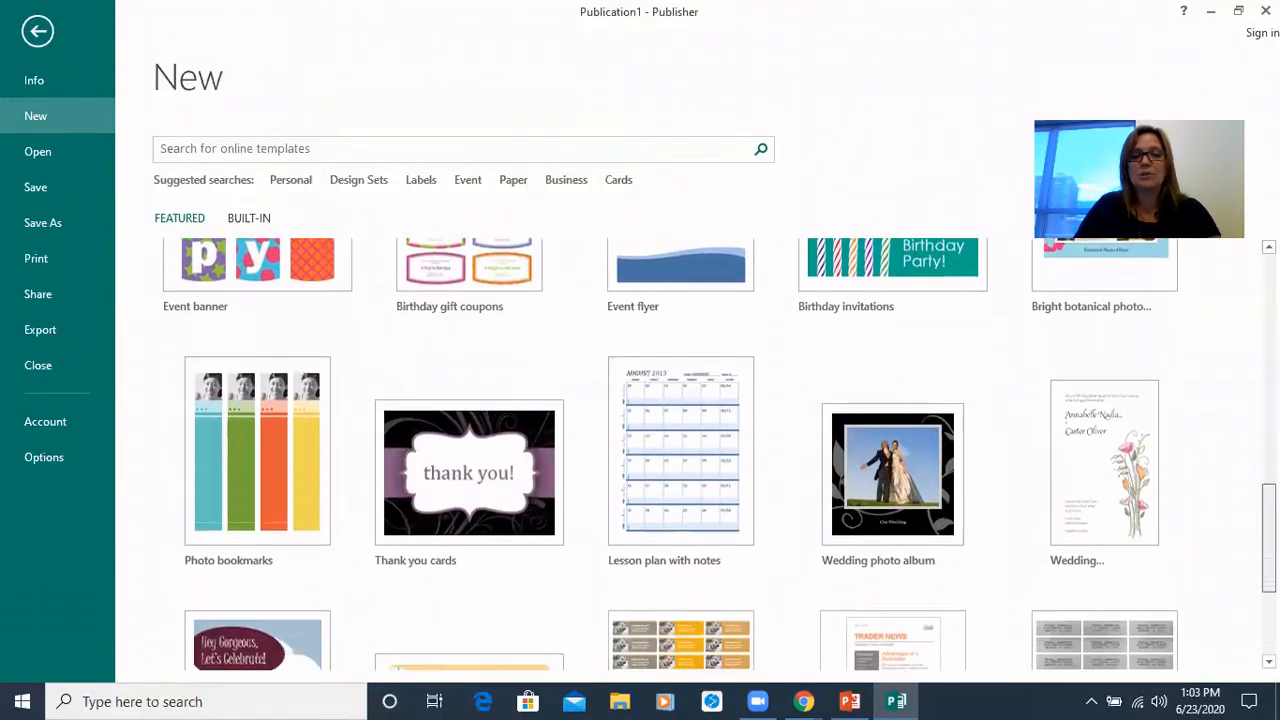
{"action": "scroll", "coordinate": [720, 451], "scroll_direction": "up", "scroll_amount": 4}
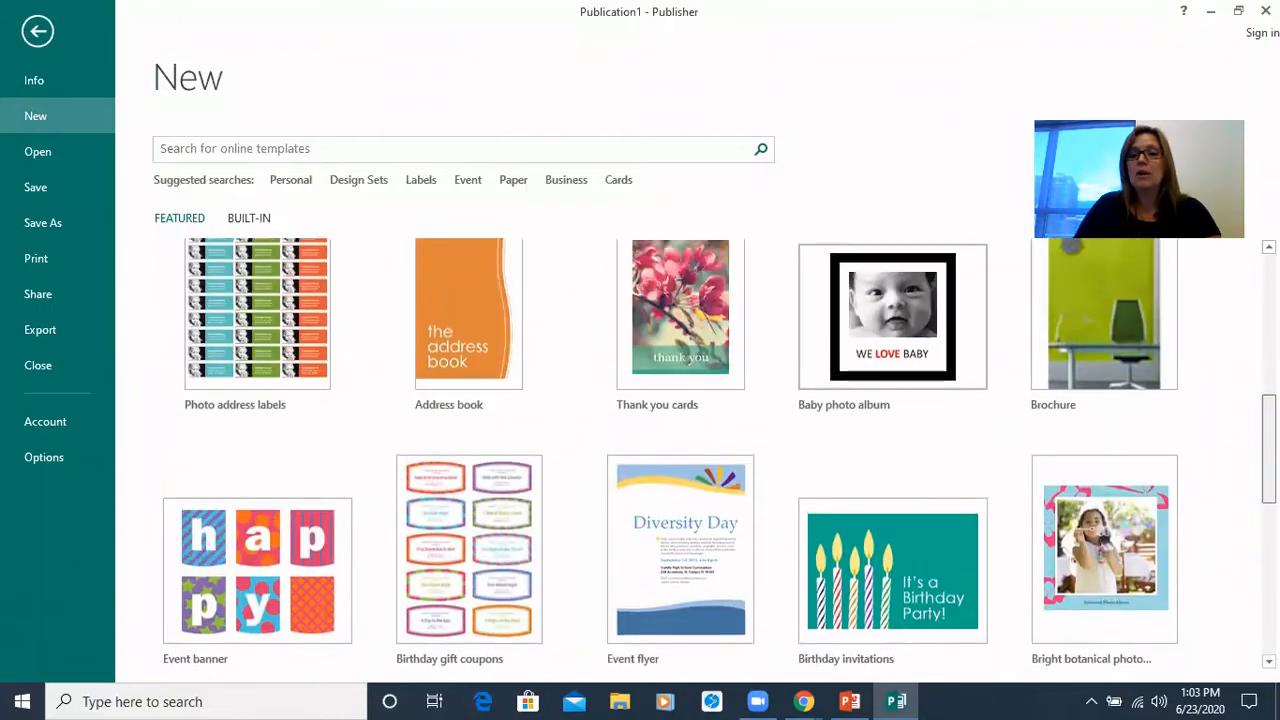
{"action": "scroll", "coordinate": [720, 451], "scroll_direction": "up", "scroll_amount": 3}
{"action": "scroll", "coordinate": [720, 451], "scroll_direction": "up", "scroll_amount": 7}
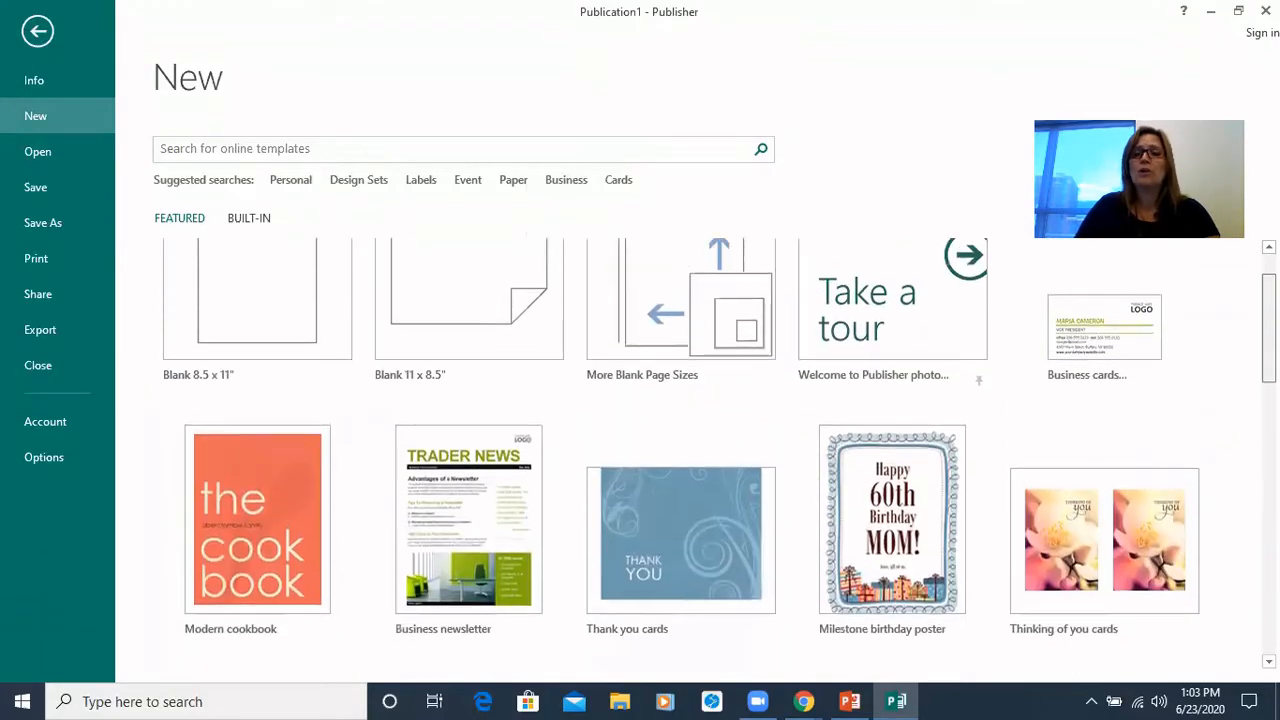
{"action": "scroll", "coordinate": [720, 451], "scroll_direction": "up", "scroll_amount": 2}
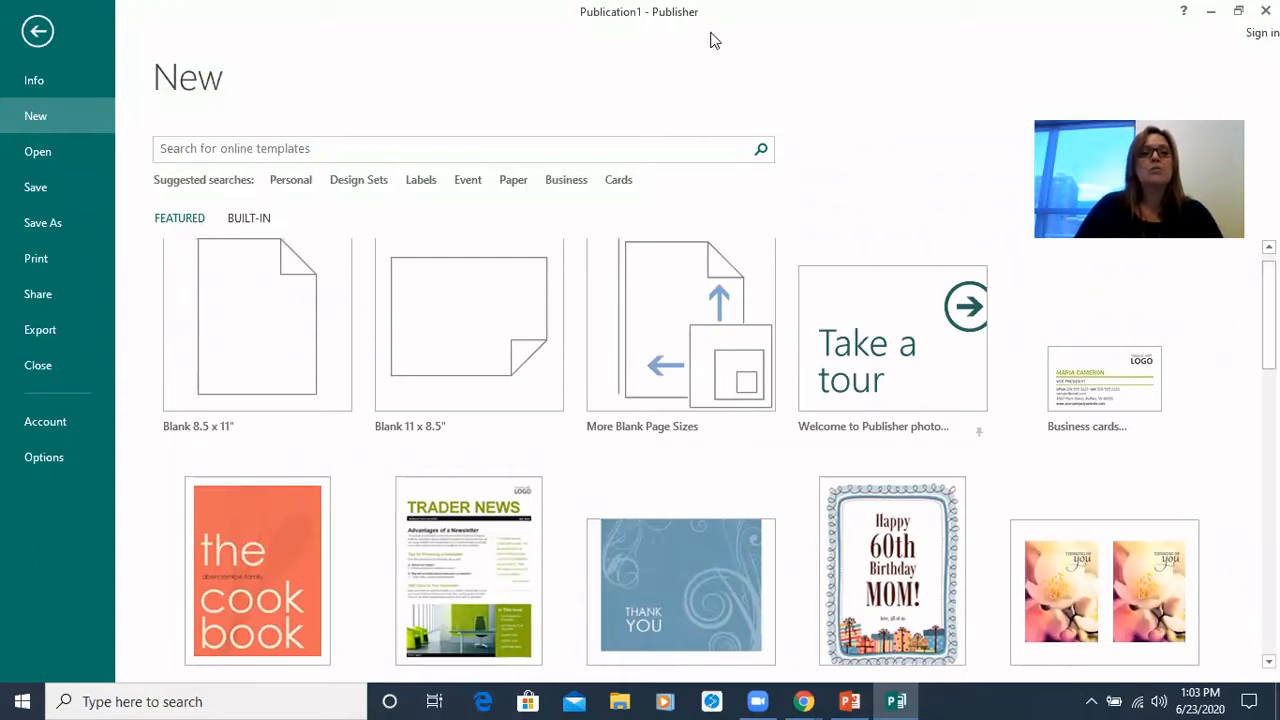
Step: Search the online templates for "summer"
{"action": "left_click", "coordinate": [182, 155]}
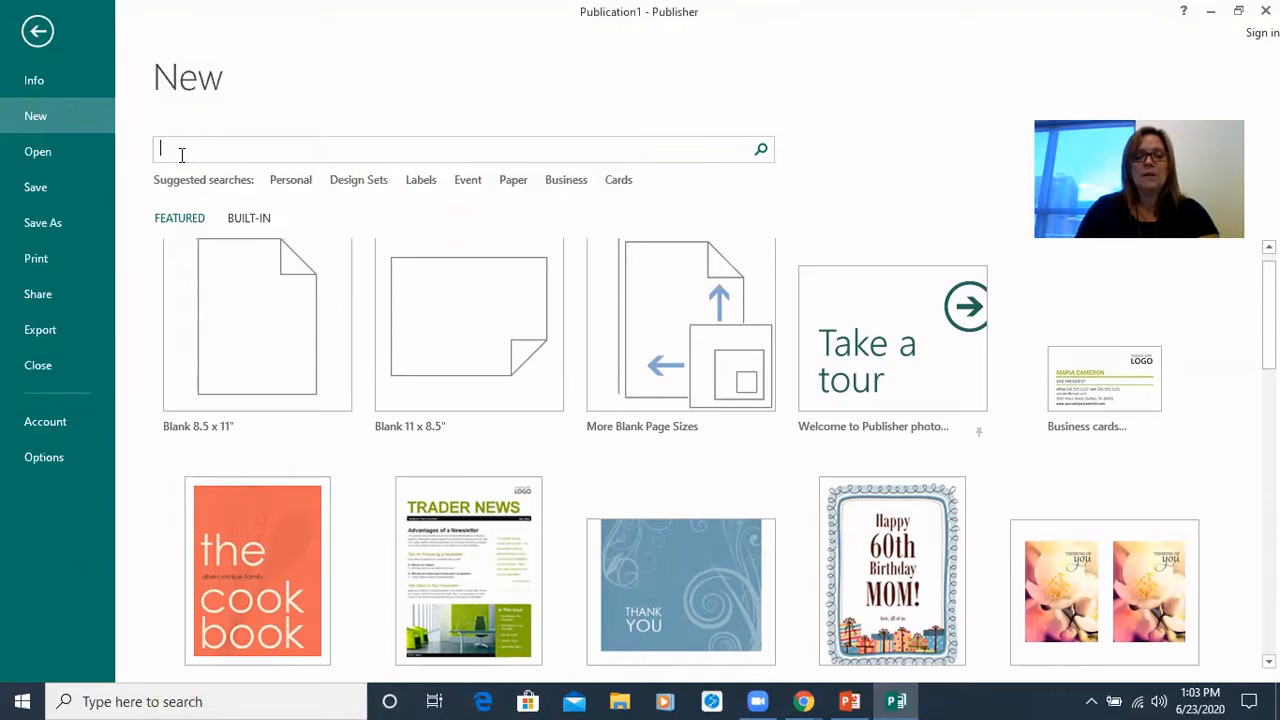
{"action": "type", "text": "summer"}
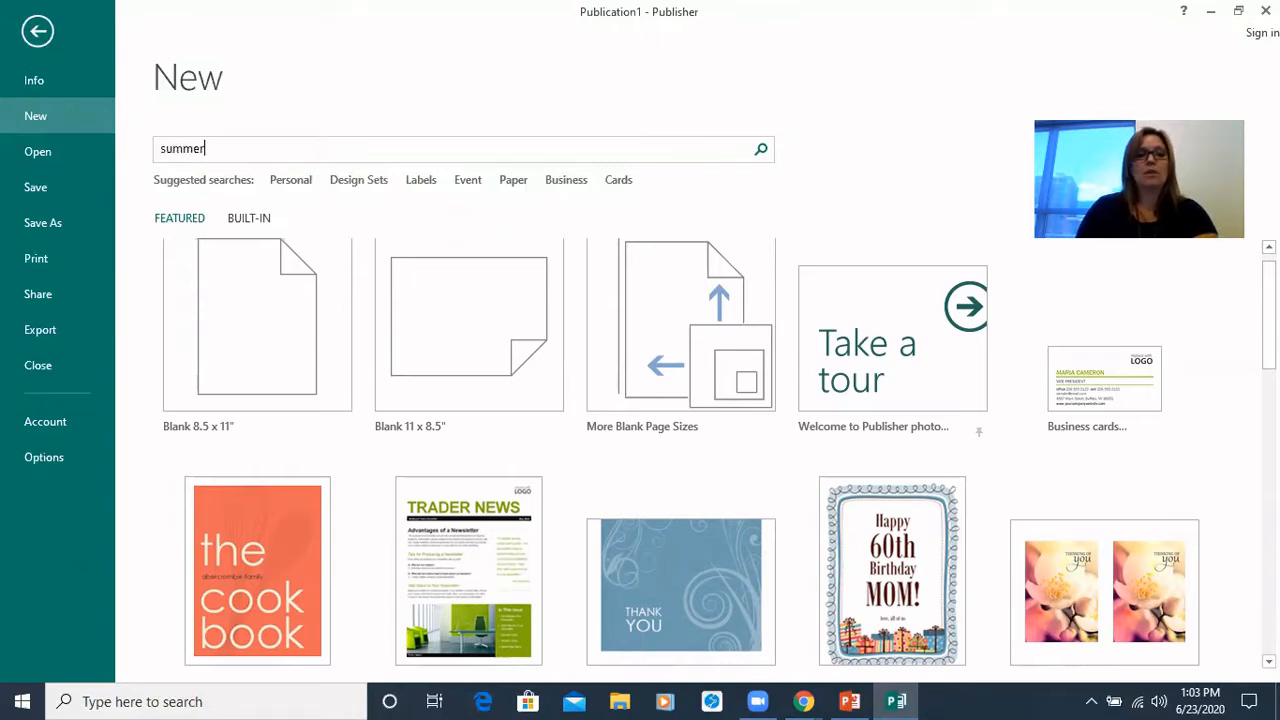
{"action": "key", "text": "Return"}
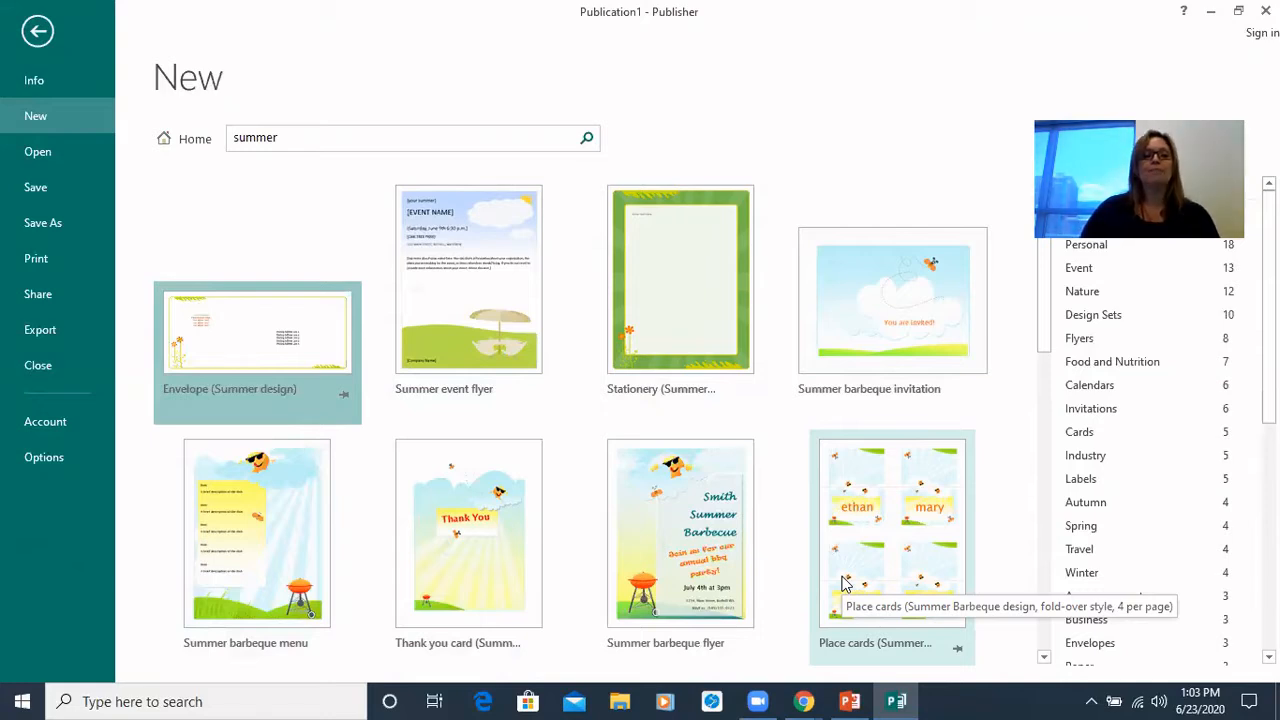
Step: Search the templates for "business card" and preview the Modern Firm design business cards without creating them
{"action": "left_click", "coordinate": [292, 132]}
{"action": "key", "text": "BackSpace"}
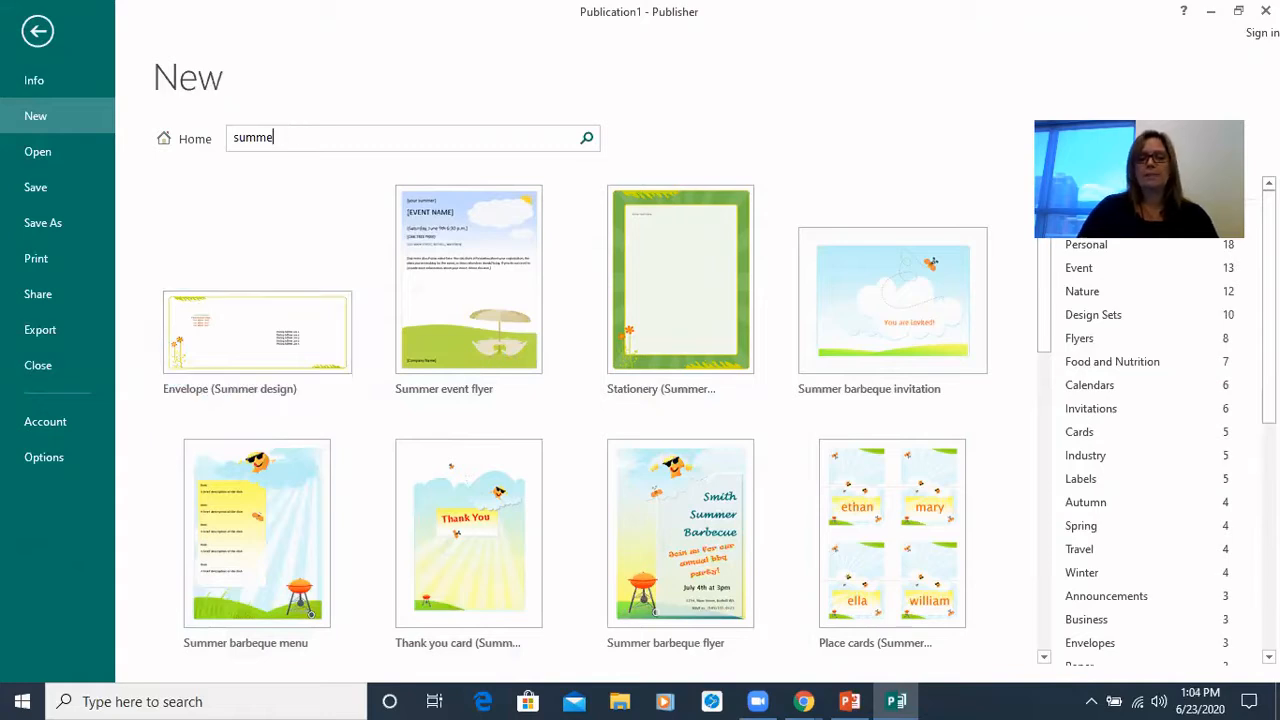
{"action": "key", "text": "BackSpace"}
{"action": "key", "text": "BackSpace"}
{"action": "key", "text": "BackSpace"}
{"action": "key", "text": "BackSpace"}
{"action": "key", "text": "BackSpace"}
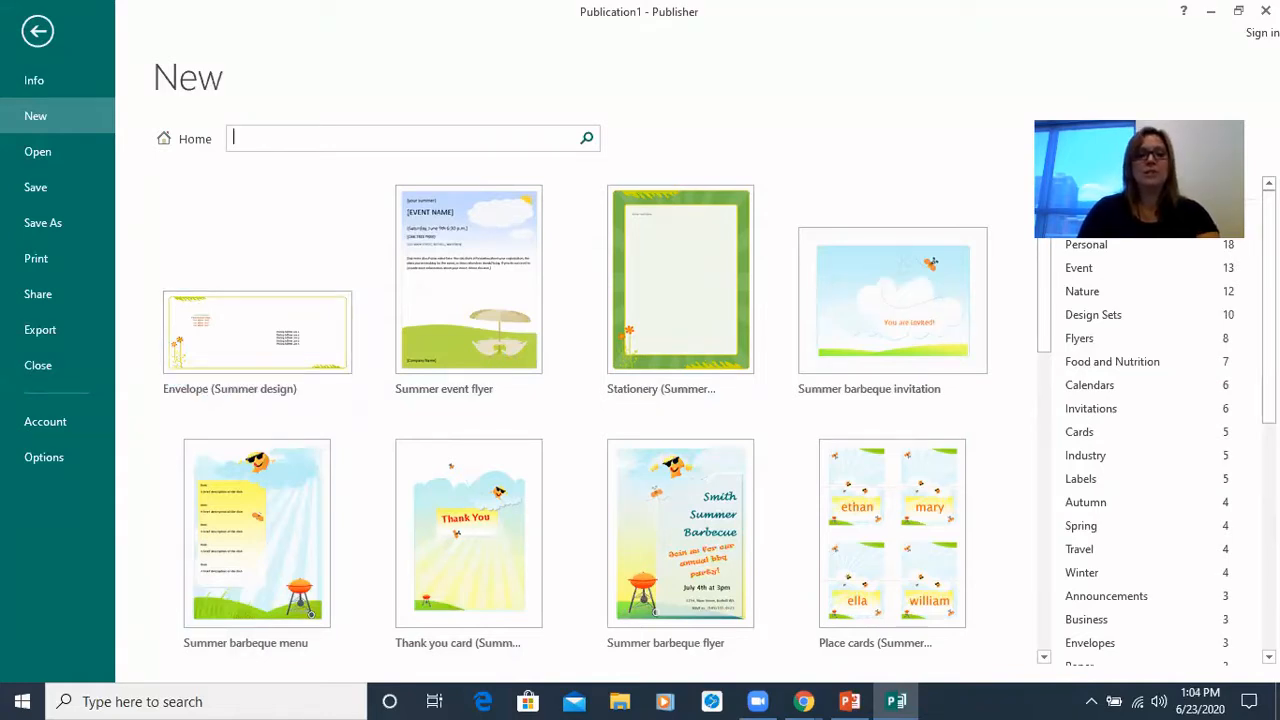
{"action": "type", "text": "business "}
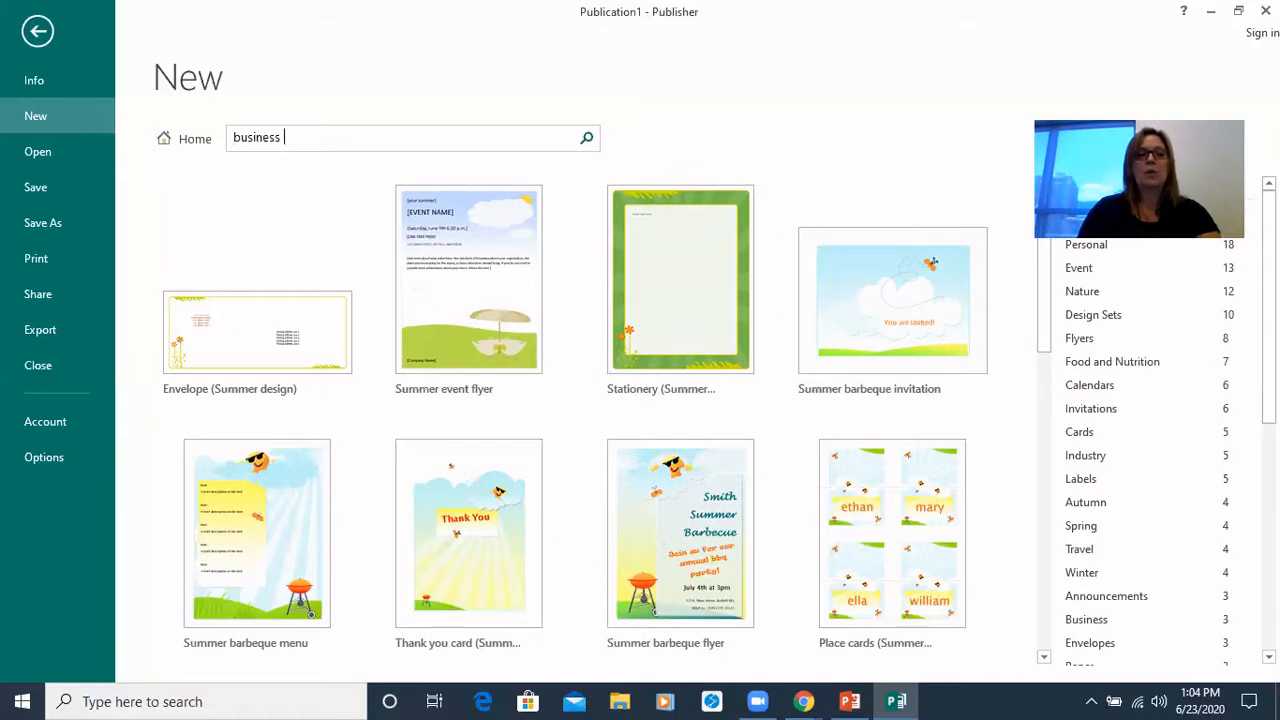
{"action": "type", "text": "card"}
{"action": "key", "text": "Return"}
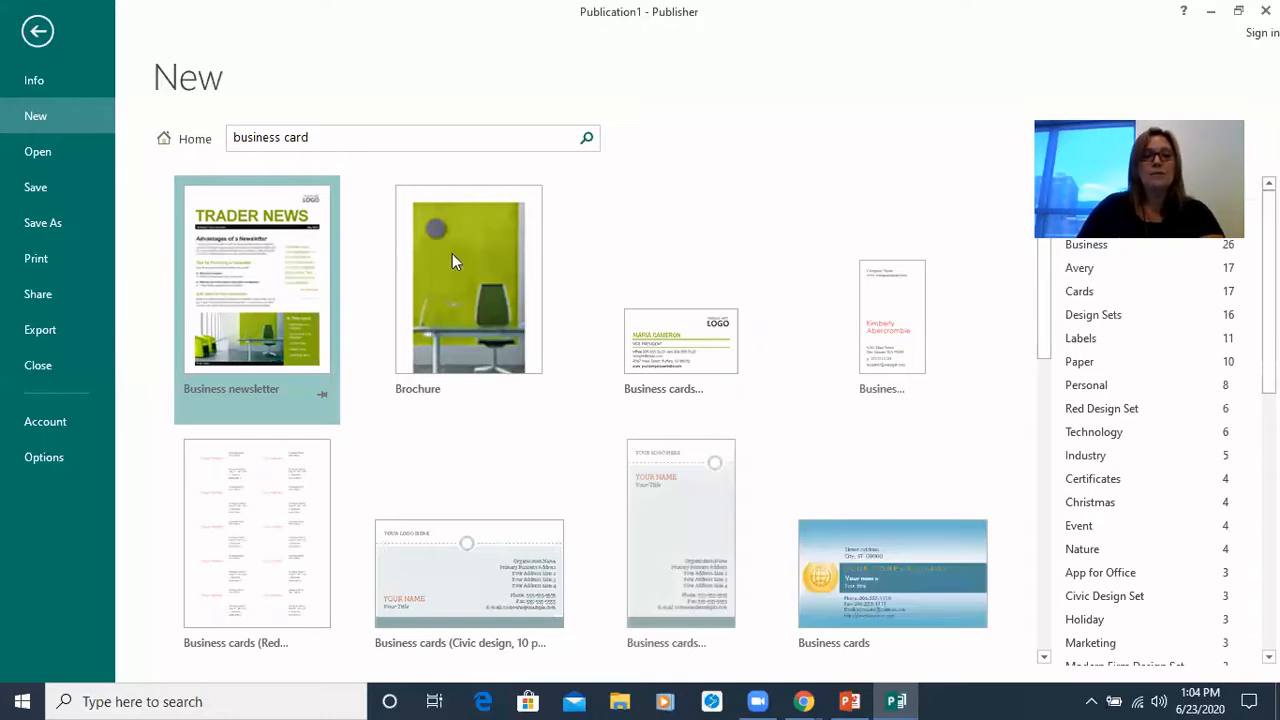
{"action": "left_click", "coordinate": [690, 378]}
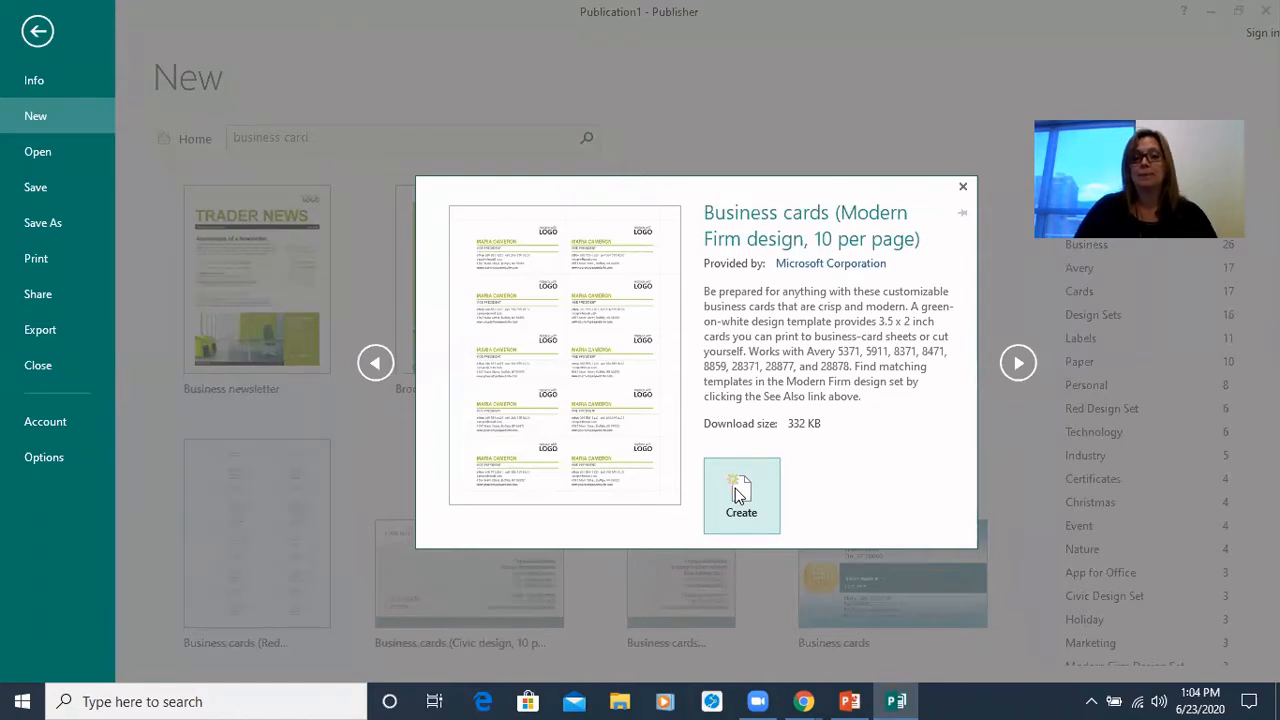
{"action": "left_click", "coordinate": [962, 188]}
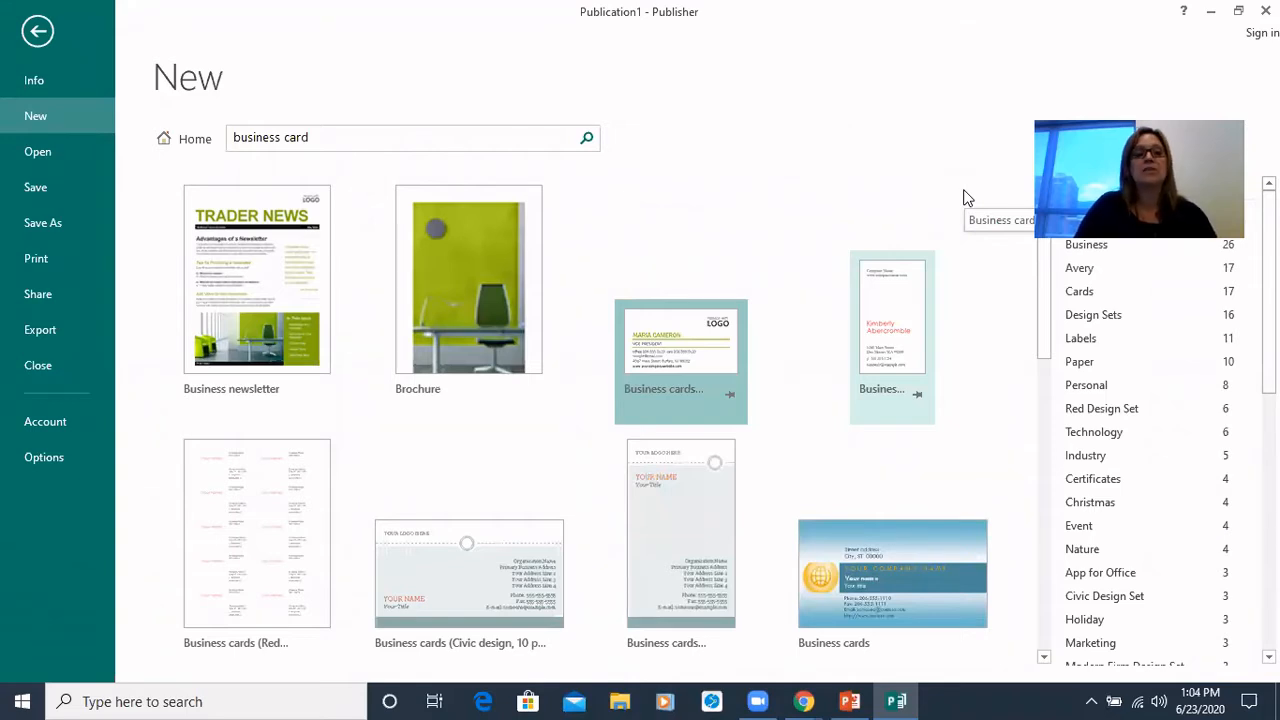
Step: Search the templates for "flyer", create a publication from the Event flyer template, and place the cursor in its Diversity Day title
{"action": "left_click", "coordinate": [347, 137]}
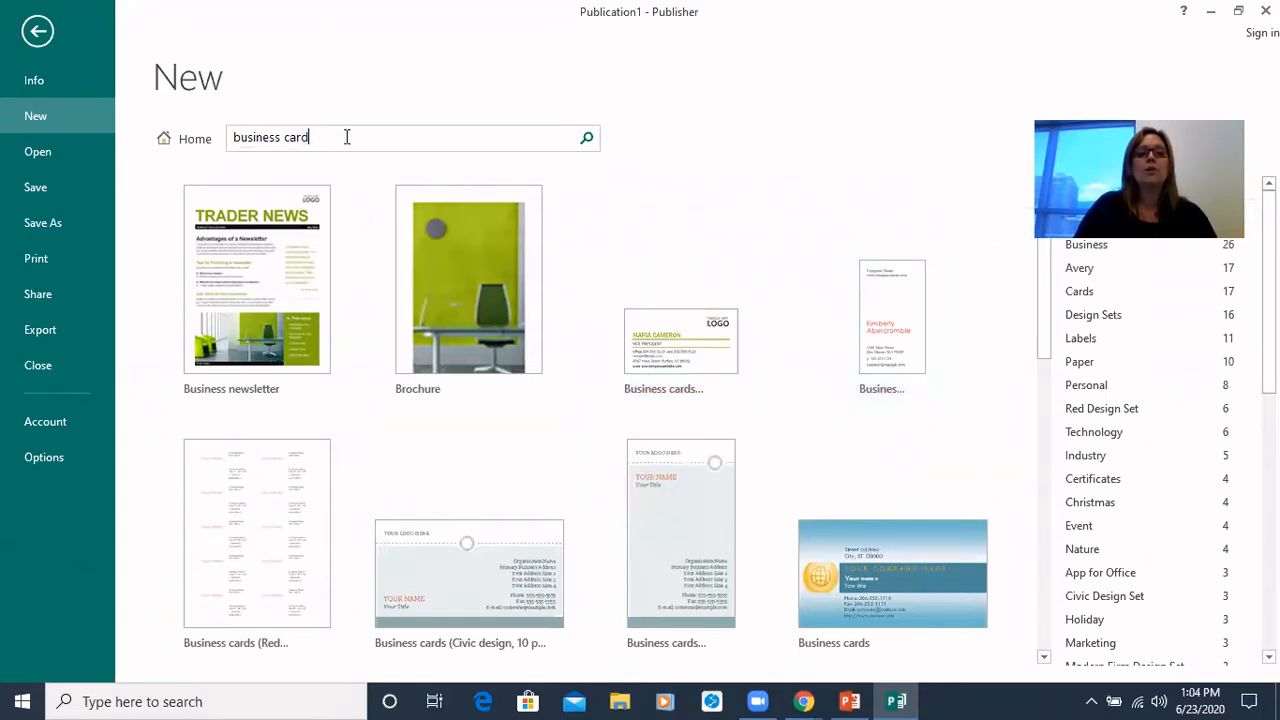
{"action": "key", "text": "ctrl+a"}
{"action": "type", "text": "flyer"}
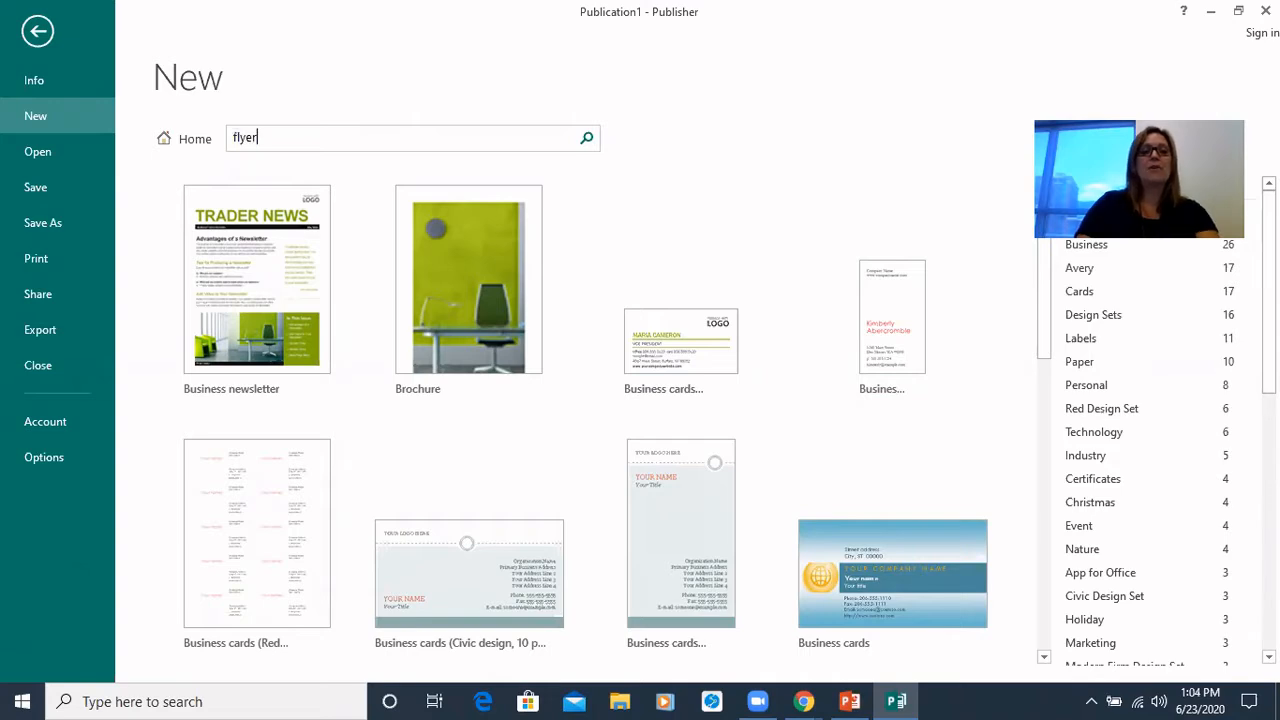
{"action": "key", "text": "Return"}
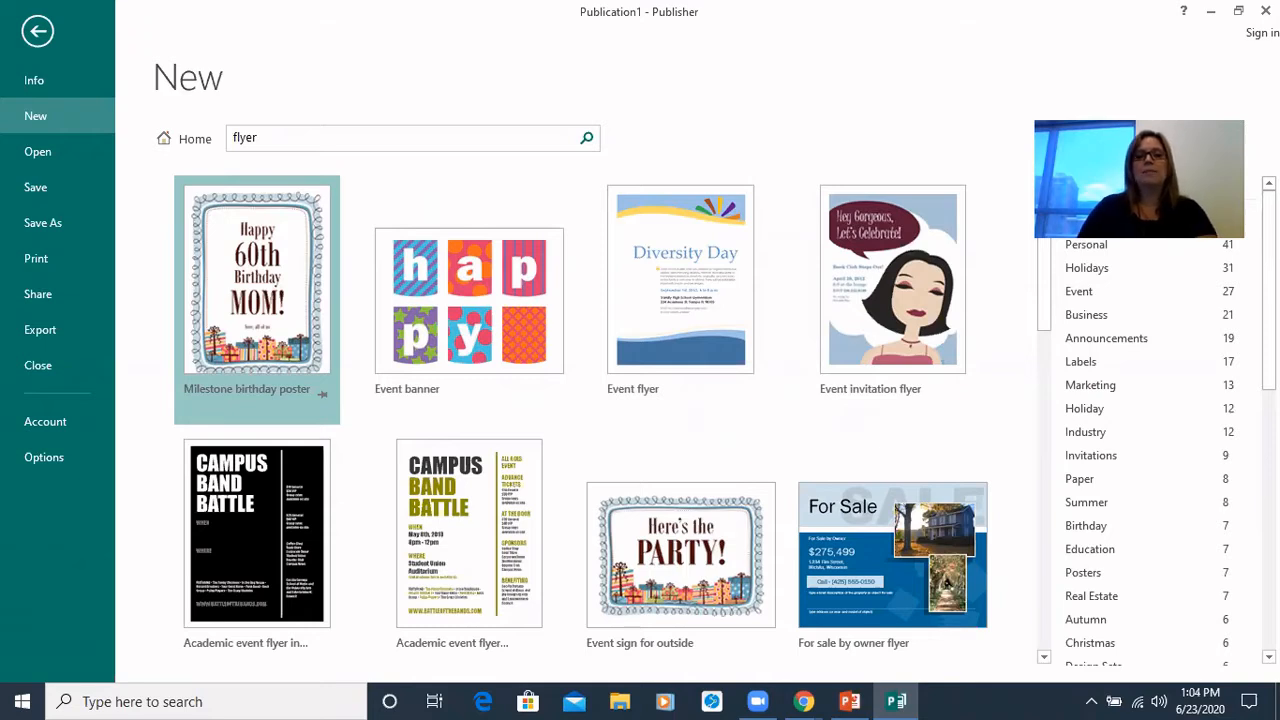
{"action": "left_click", "coordinate": [678, 248]}
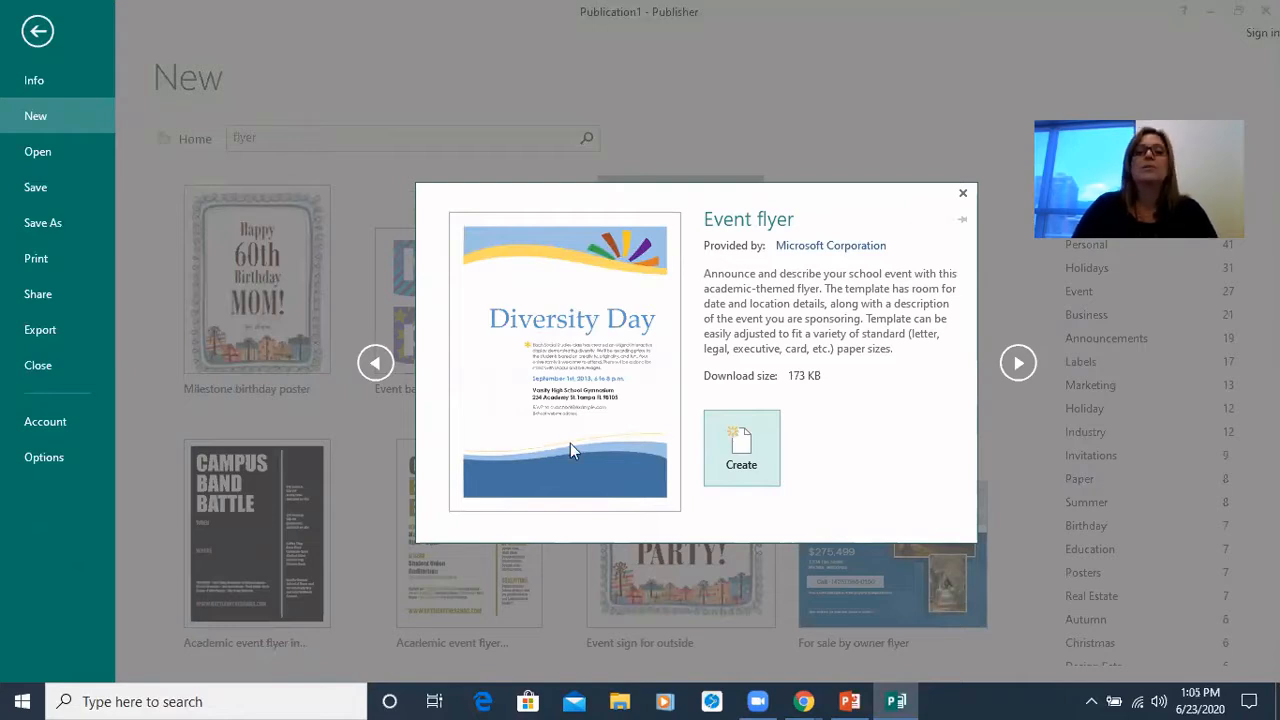
{"action": "left_click", "coordinate": [761, 440]}
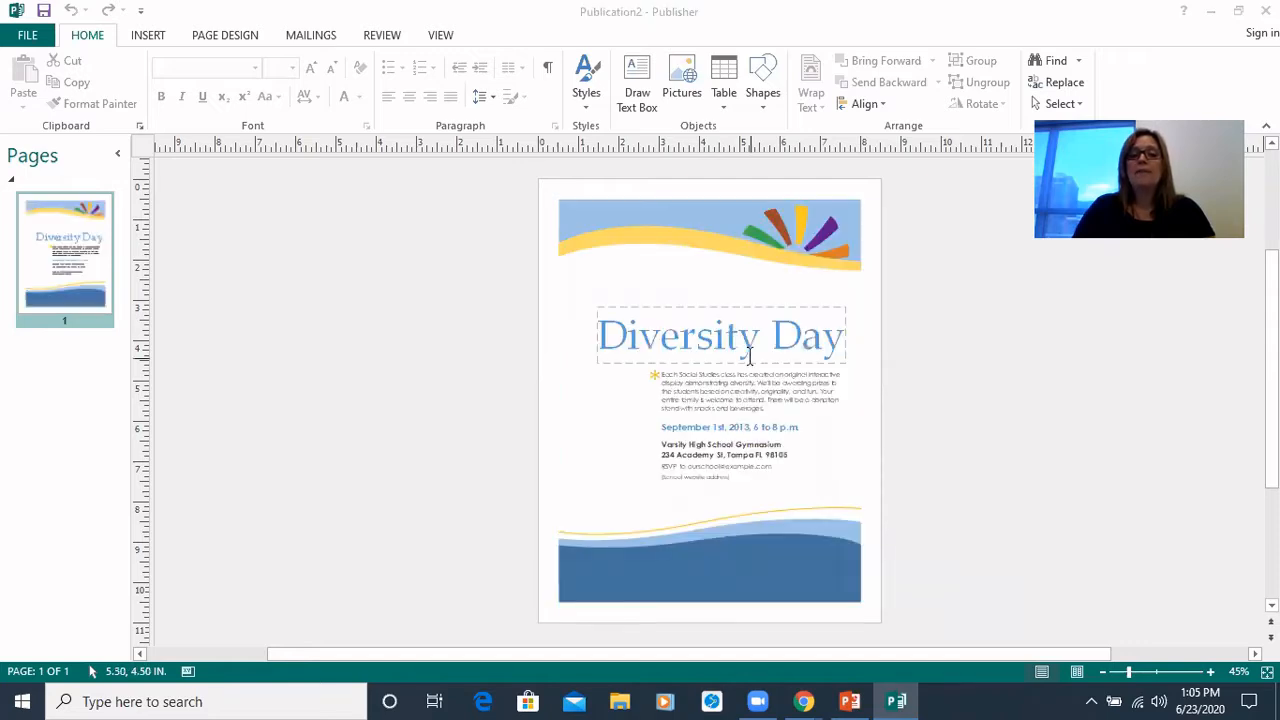
{"action": "left_click", "coordinate": [740, 326]}
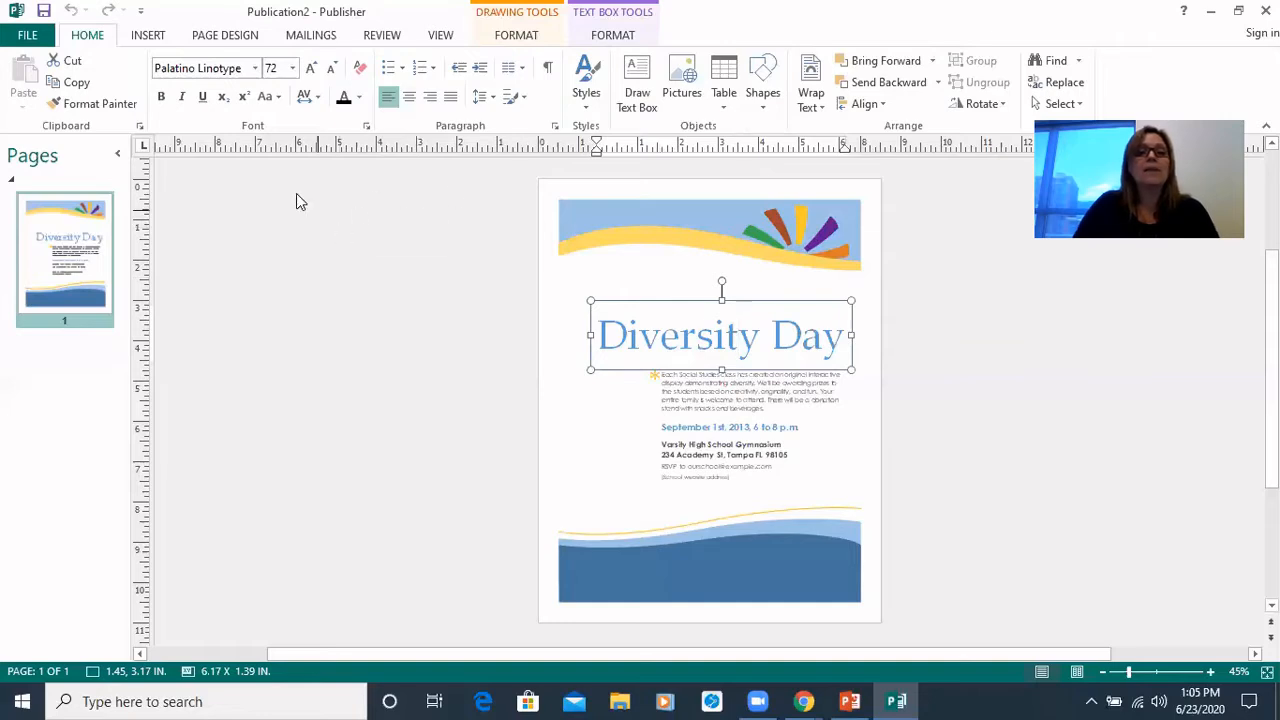
Step: Save the publication to the Desktop as a Publisher file named "Book drive flyer"
{"action": "left_click", "coordinate": [28, 36]}
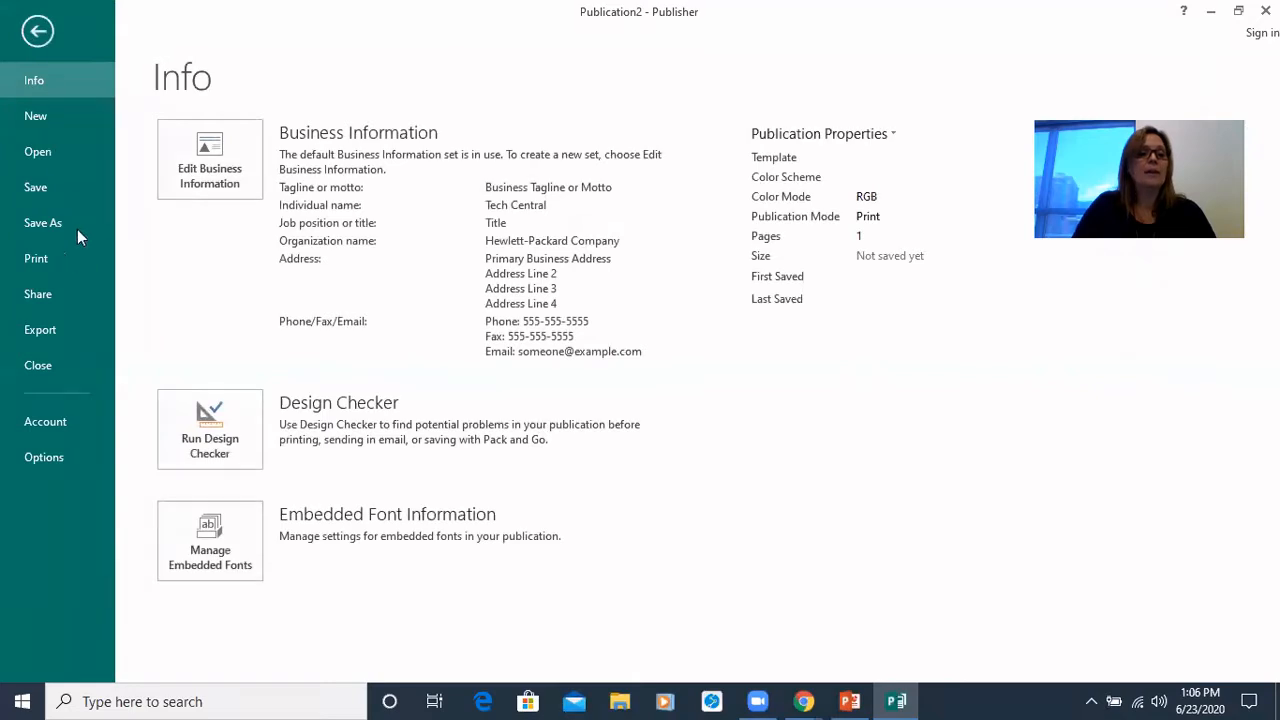
{"action": "left_click", "coordinate": [71, 227]}
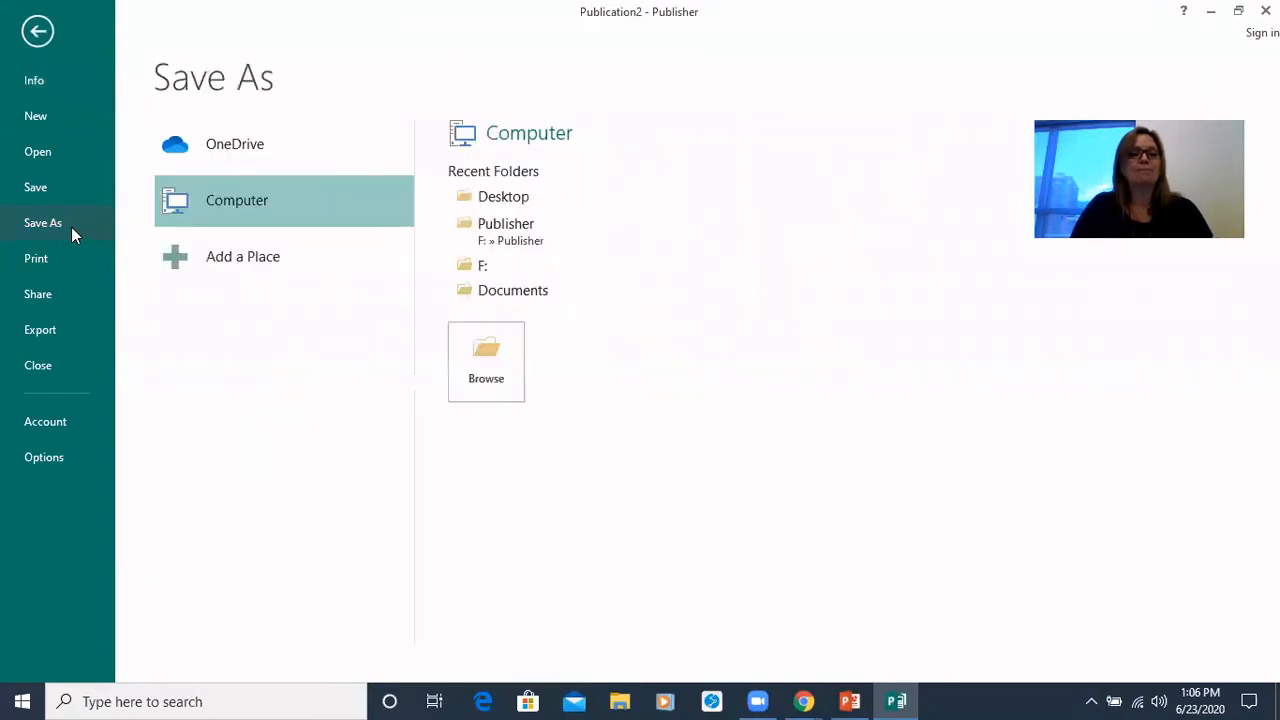
{"action": "left_click", "coordinate": [500, 197]}
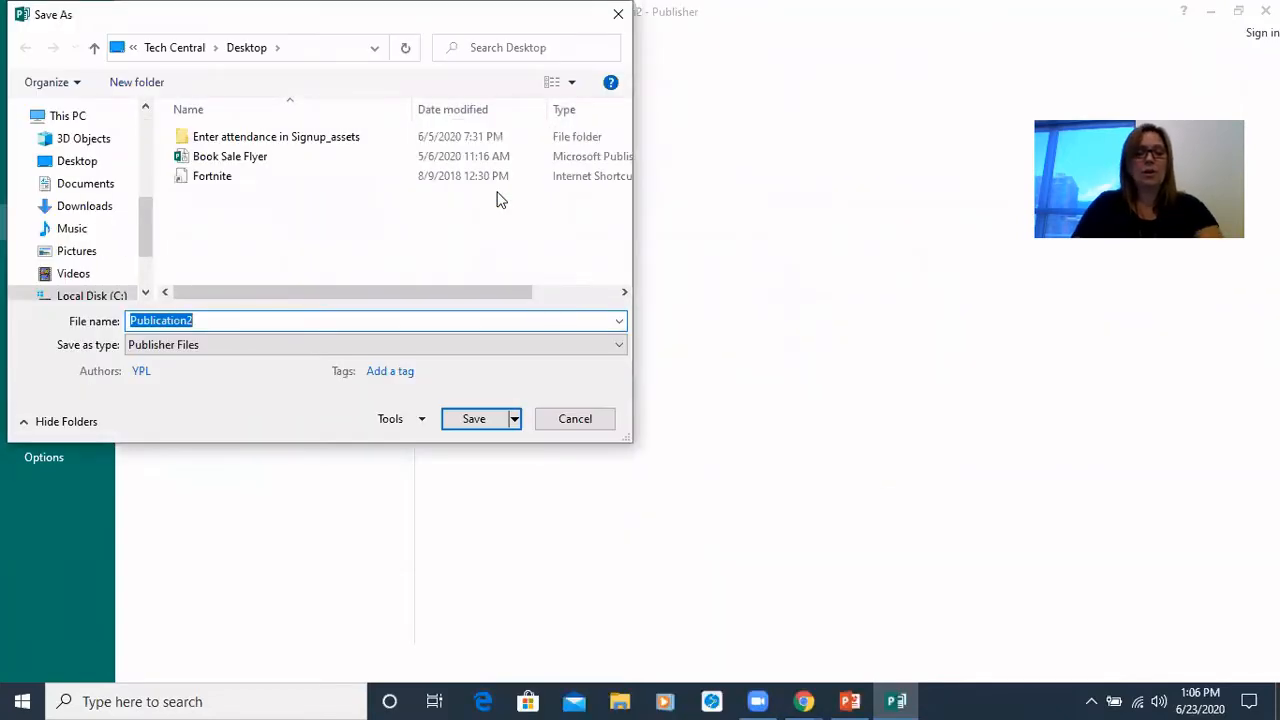
{"action": "type", "text": "Book drive "}
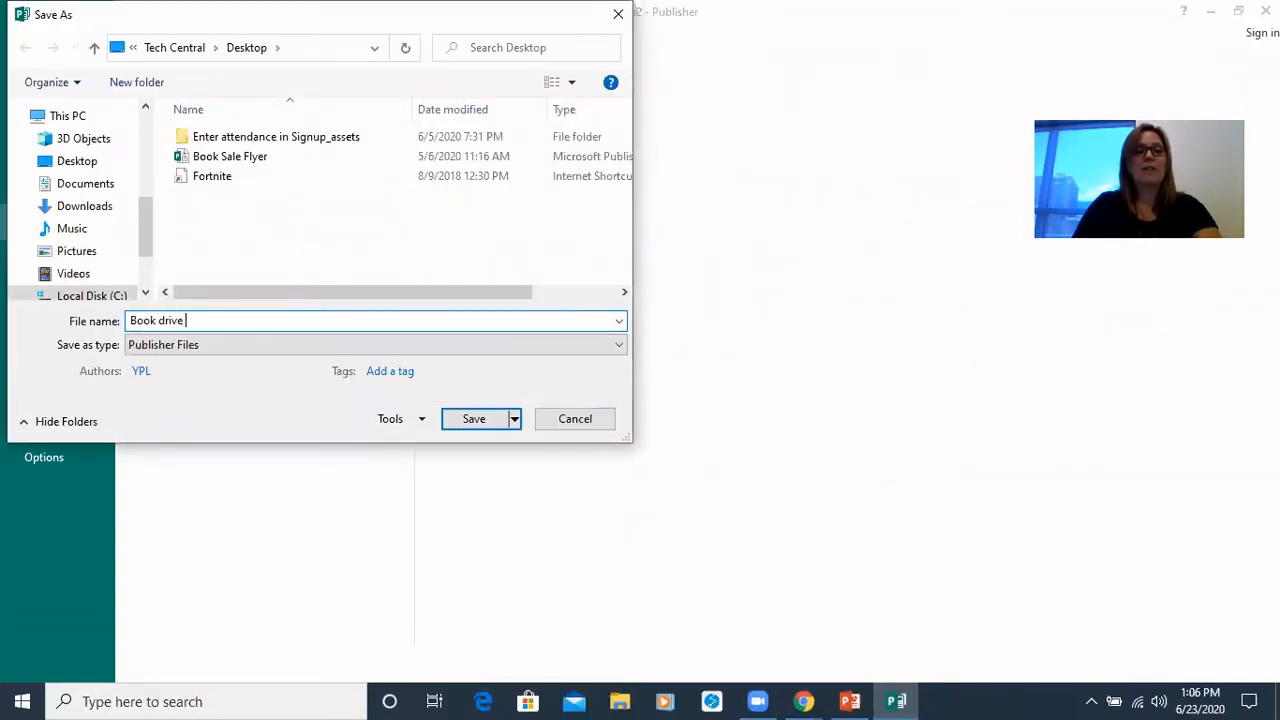
{"action": "type", "text": "flyer"}
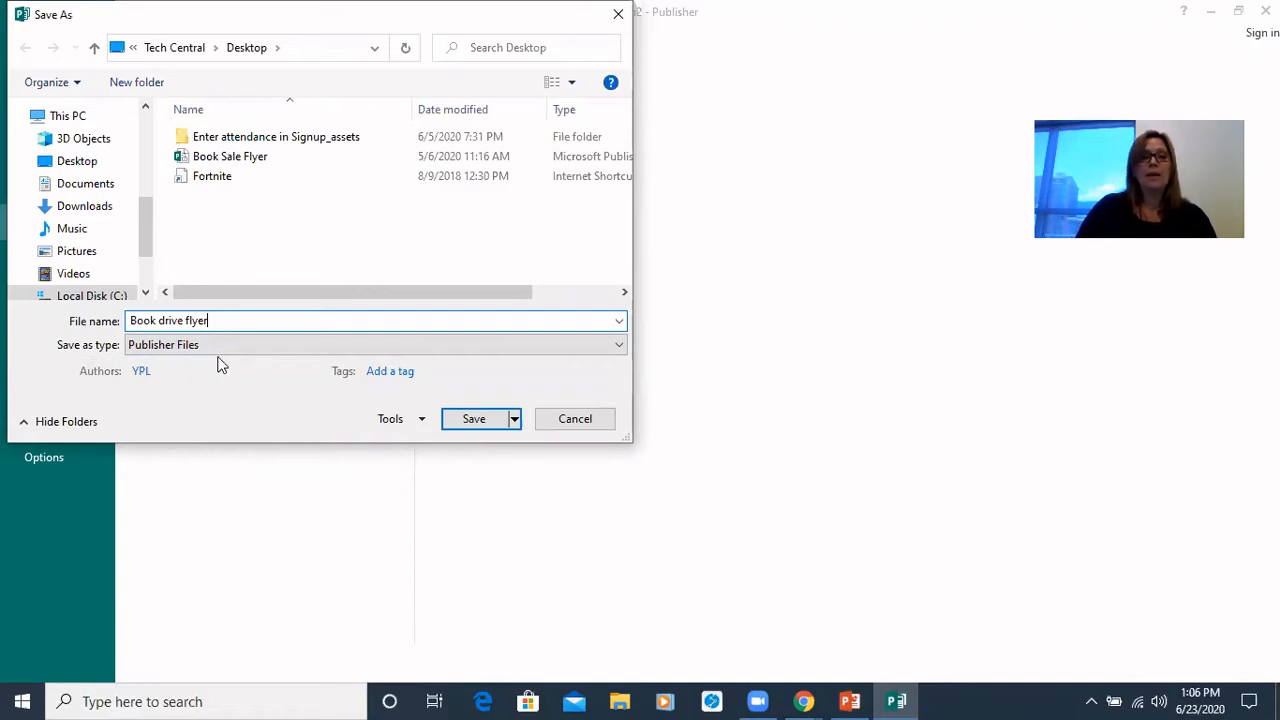
{"action": "left_click", "coordinate": [474, 419]}
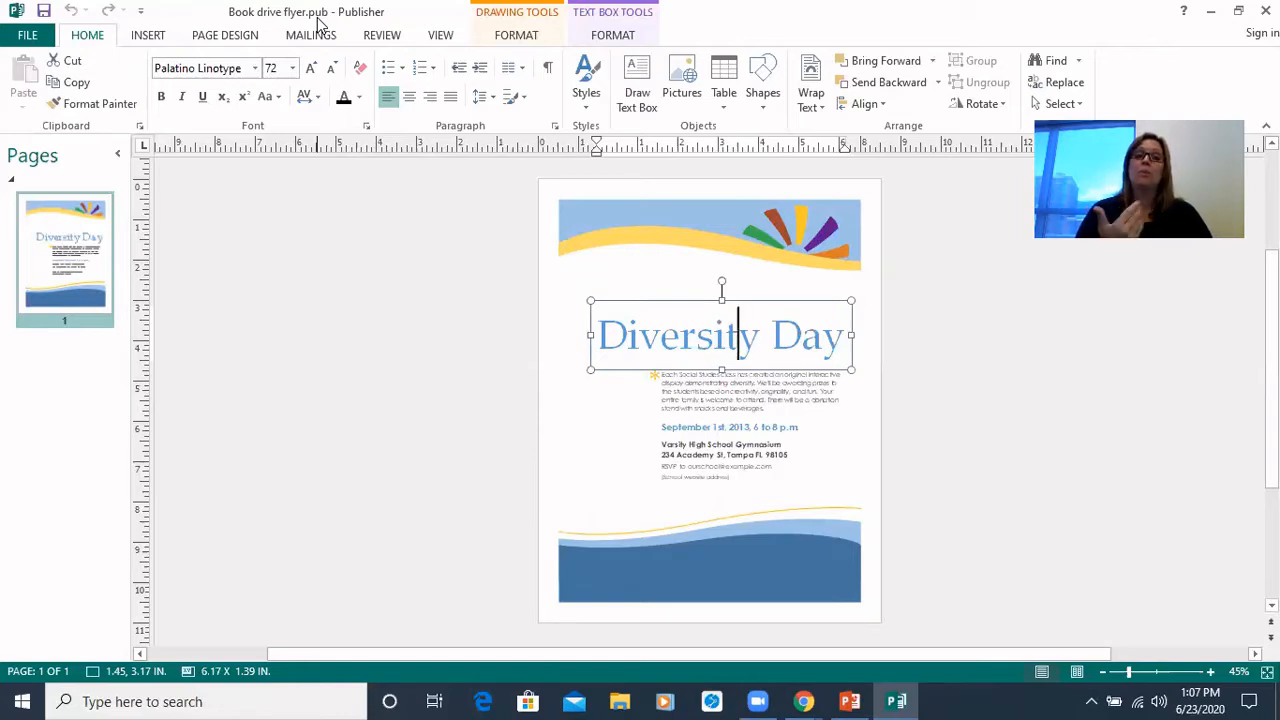
Step: Browse the file types for saving a copy to the Desktop, choose PDF, and return to the flyer without saving
{"action": "left_click", "coordinate": [28, 38]}
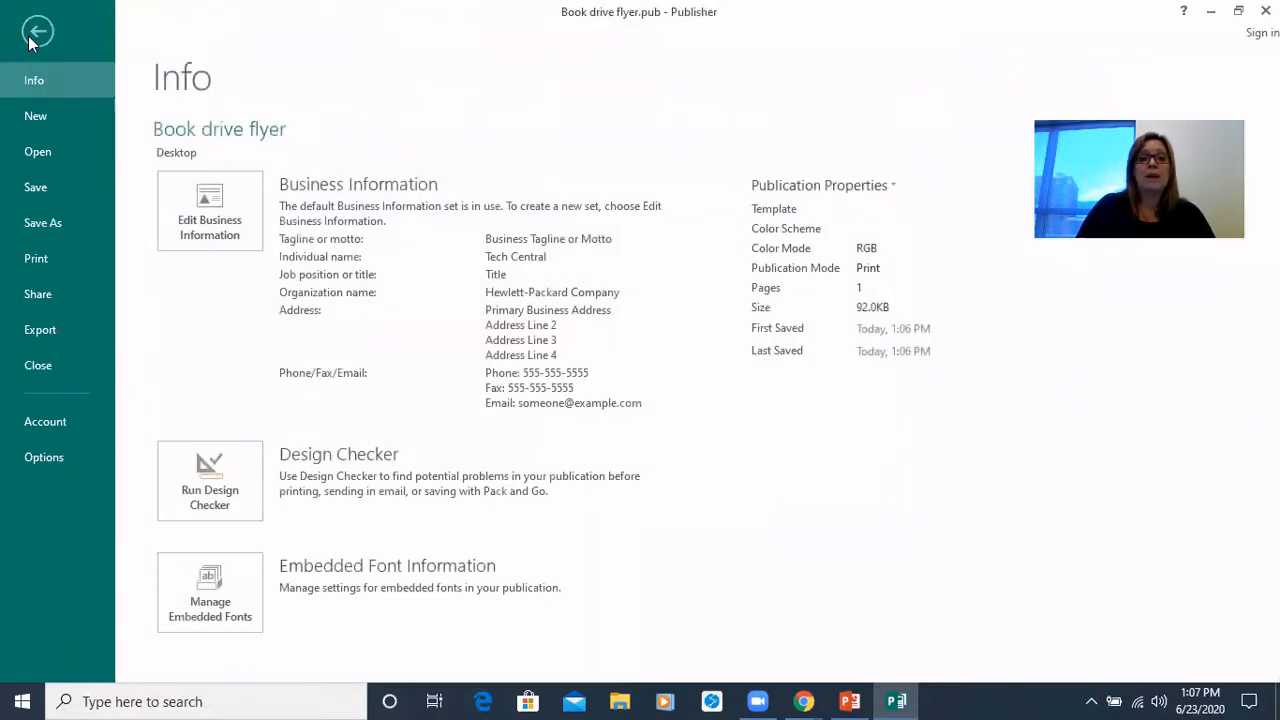
{"action": "left_click", "coordinate": [85, 230]}
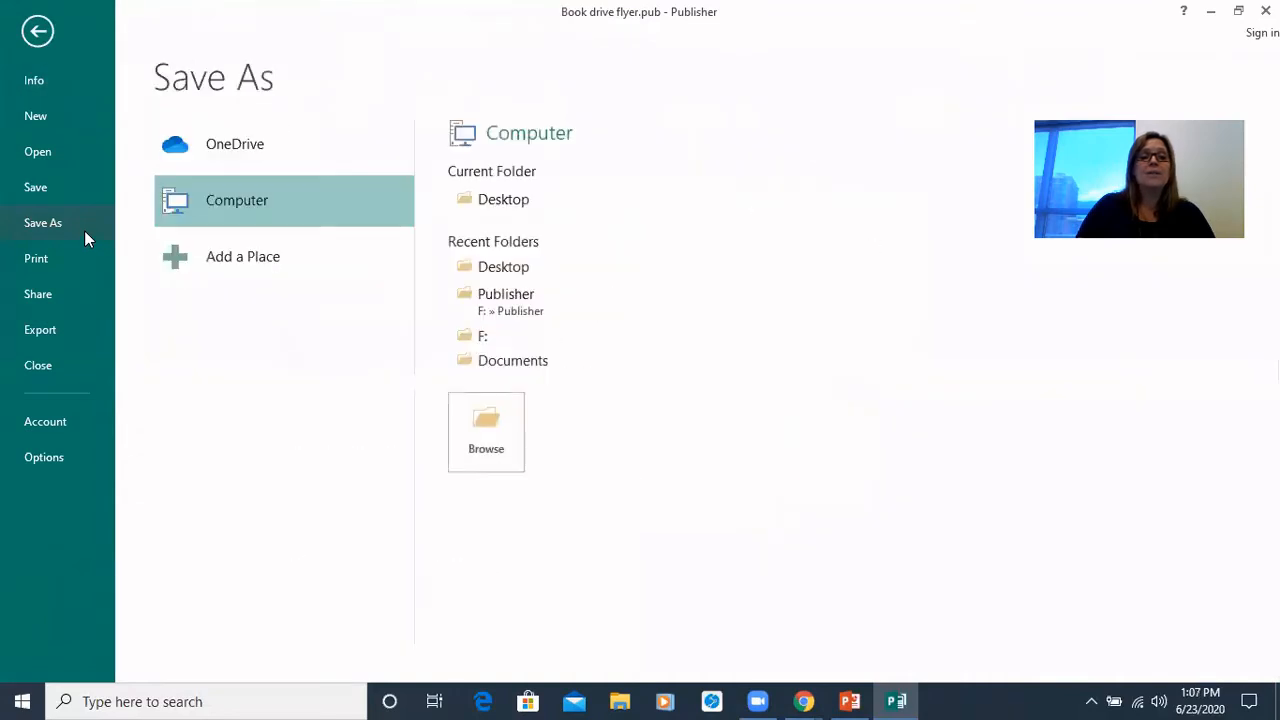
{"action": "left_click", "coordinate": [541, 200]}
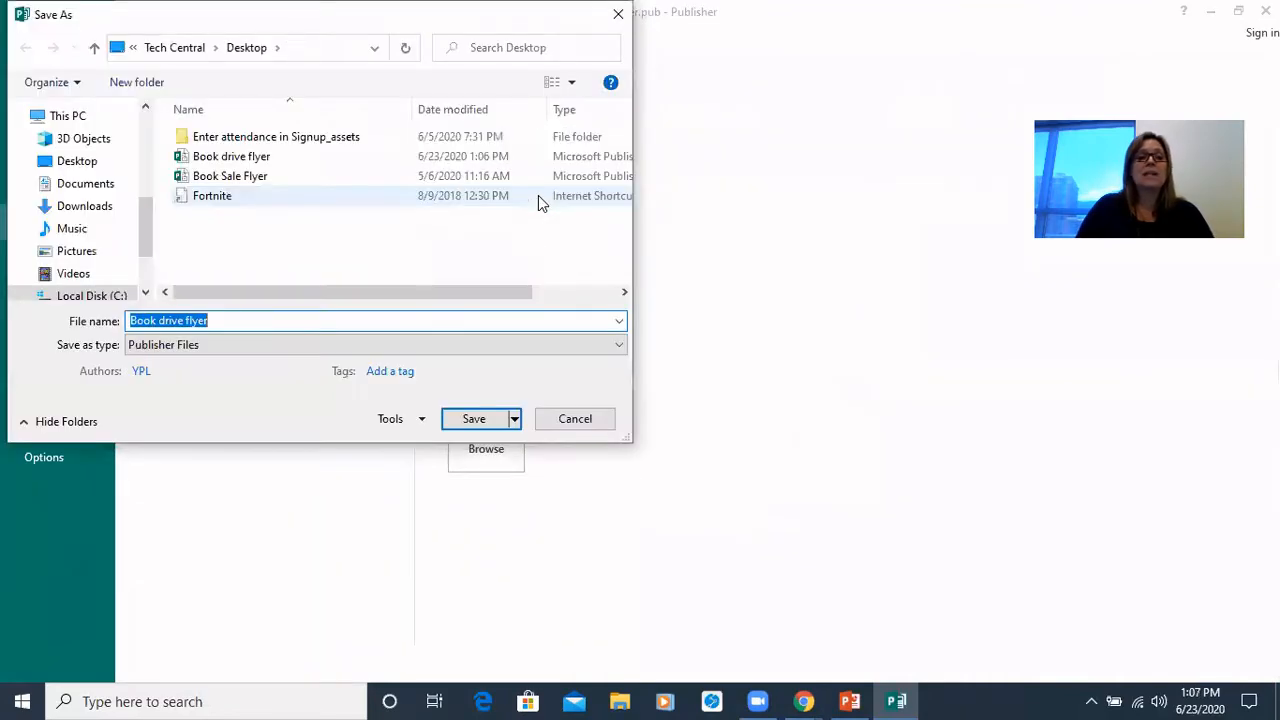
{"action": "left_click", "coordinate": [201, 346]}
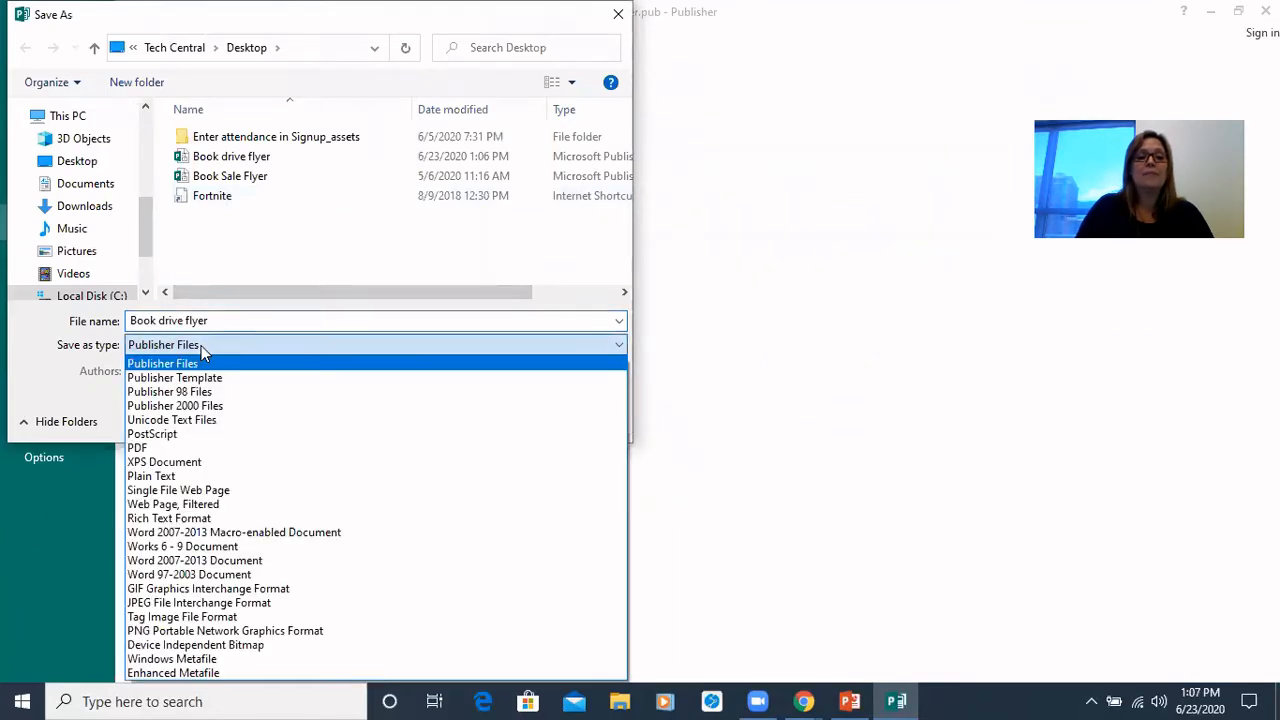
{"action": "left_click", "coordinate": [160, 448]}
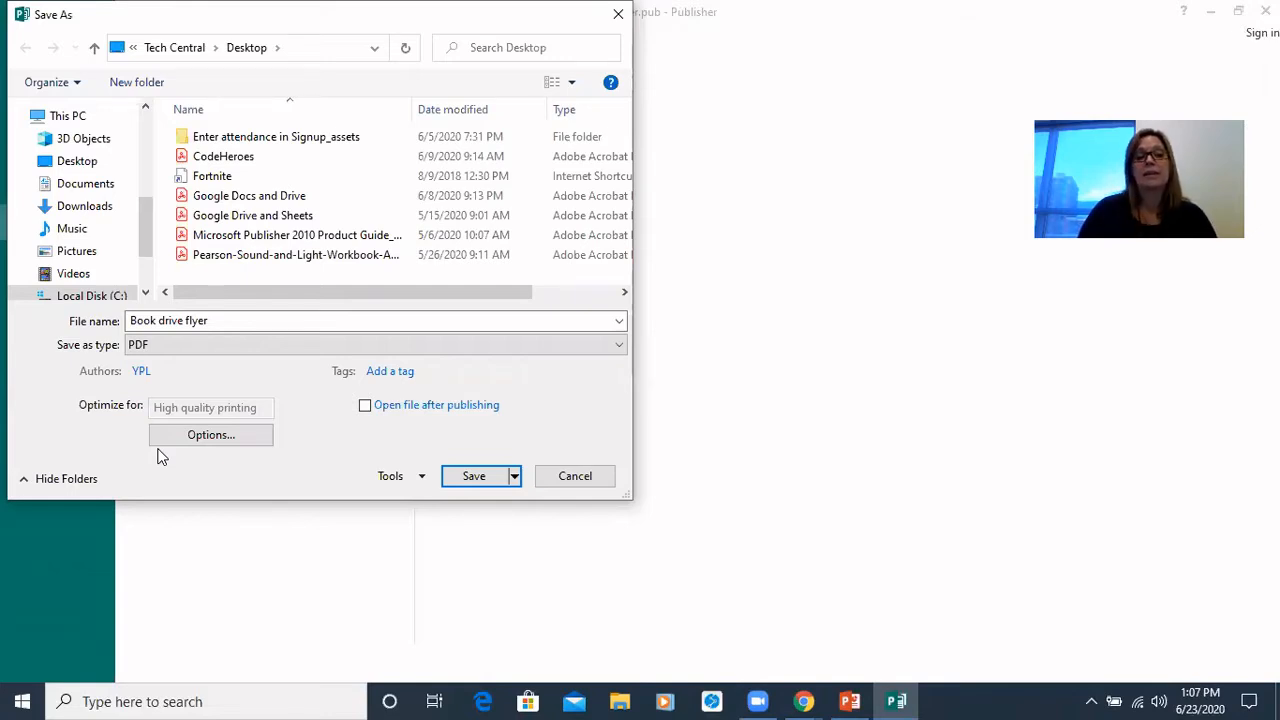
{"action": "left_click", "coordinate": [566, 477]}
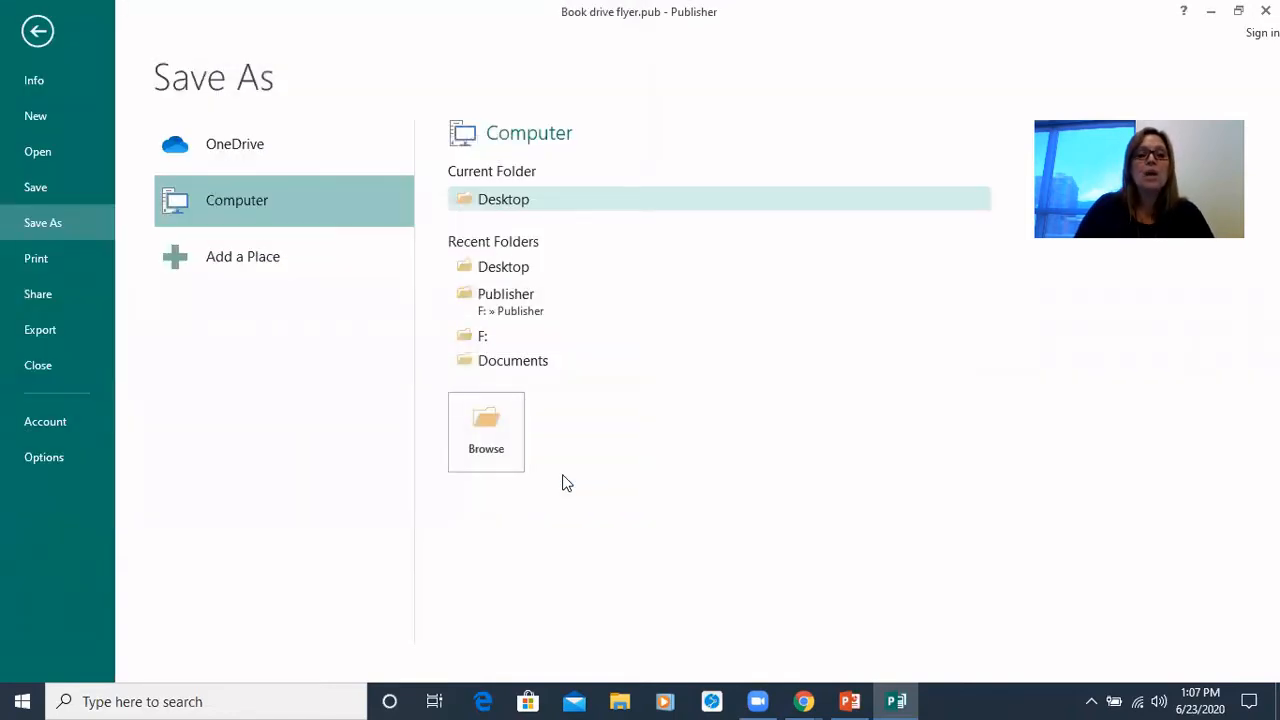
{"action": "left_click", "coordinate": [43, 39]}
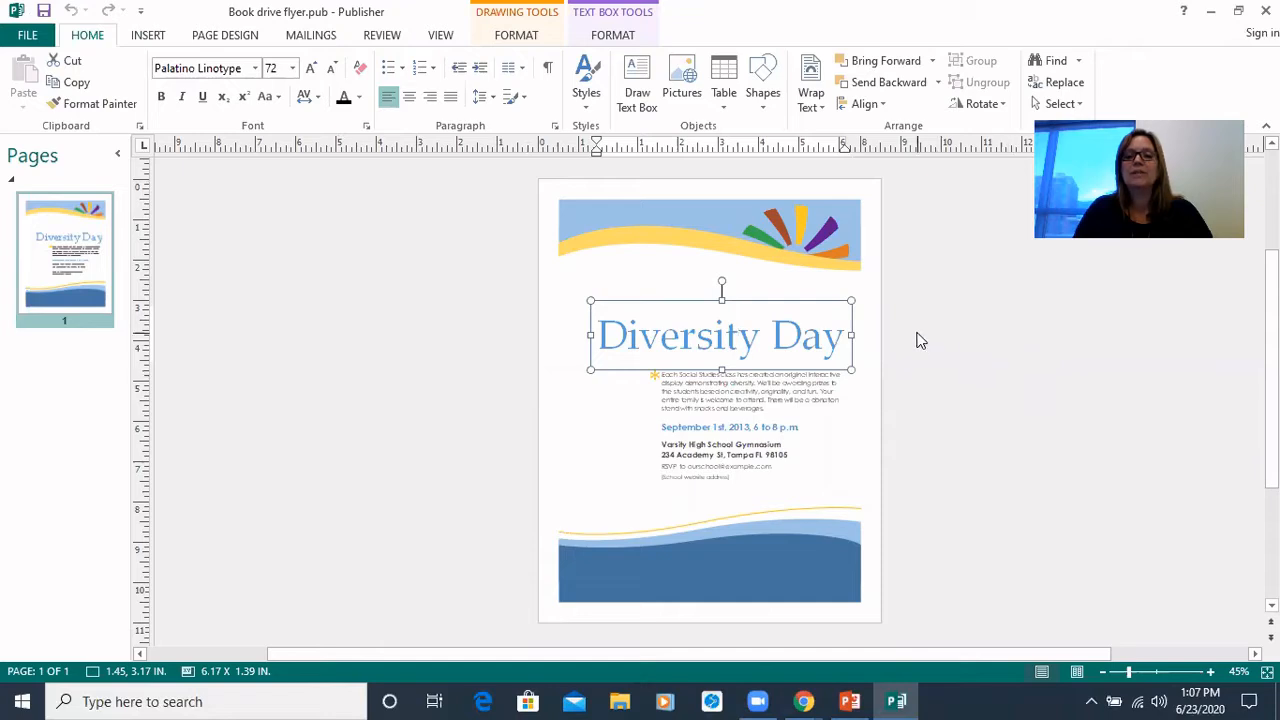
Step: Replace the flyer's "Diversity Day" title with "Book Drive"
{"action": "left_click", "coordinate": [789, 343]}
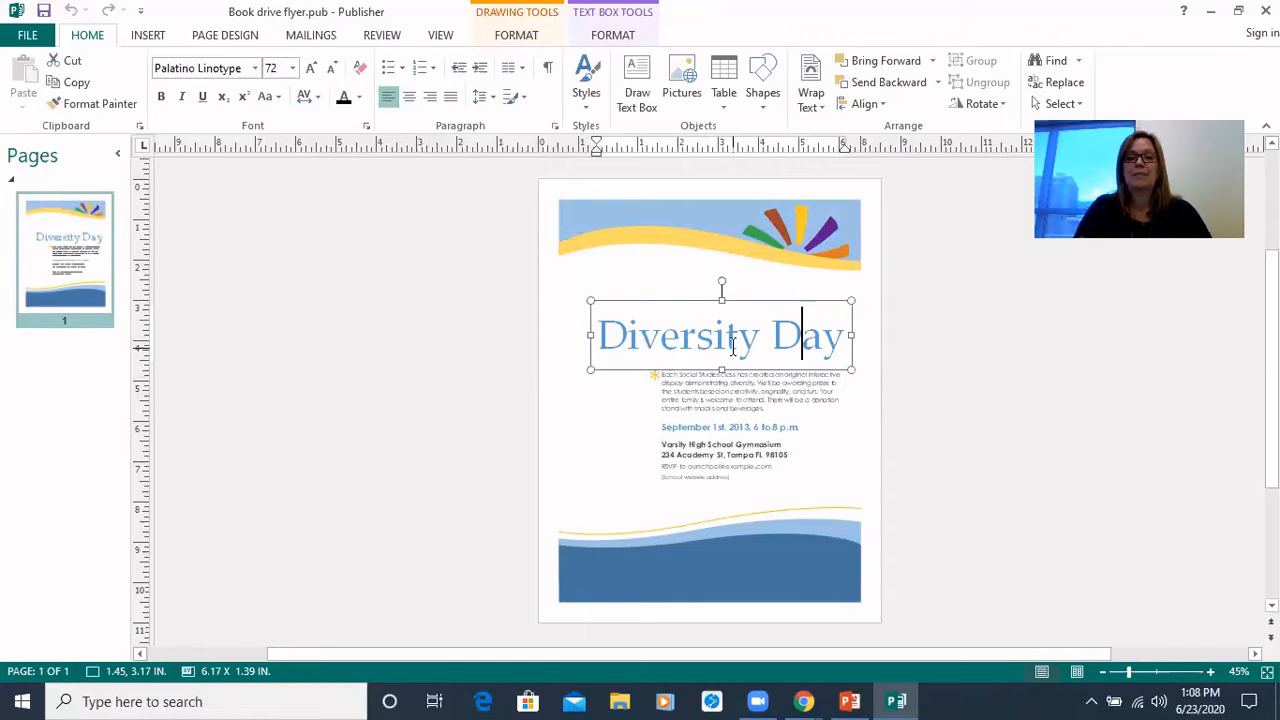
{"action": "left_click", "coordinate": [1213, 674]}
{"action": "left_click", "coordinate": [1213, 674]}
{"action": "left_click", "coordinate": [1213, 674]}
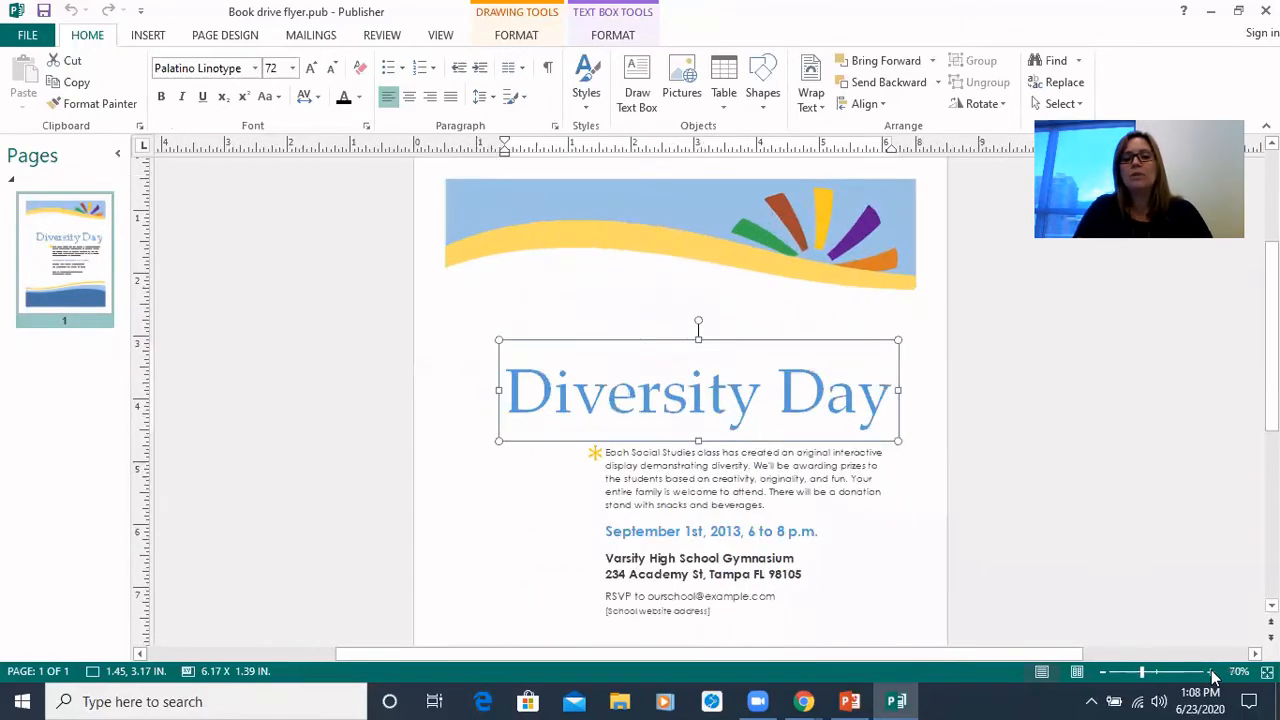
{"action": "left_click", "coordinate": [1213, 674]}
{"action": "left_click", "coordinate": [1213, 674]}
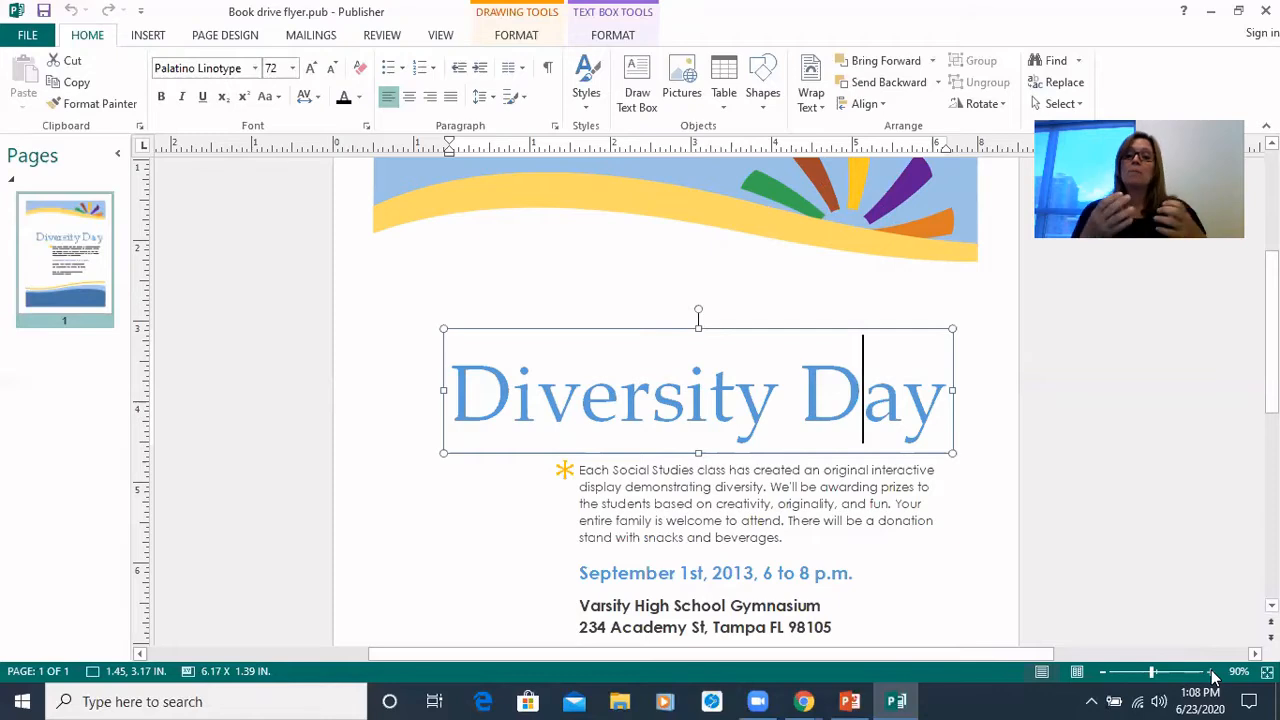
{"action": "left_click", "coordinate": [1212, 675]}
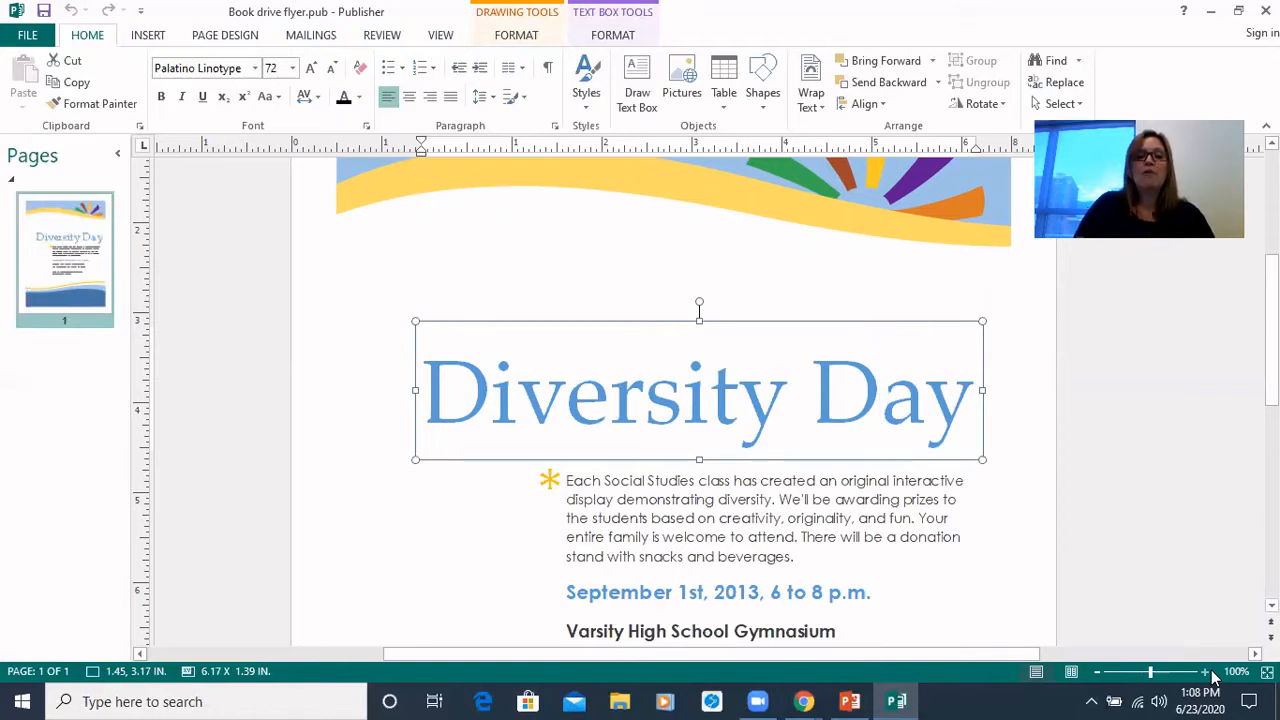
{"action": "left_click", "coordinate": [686, 398]}
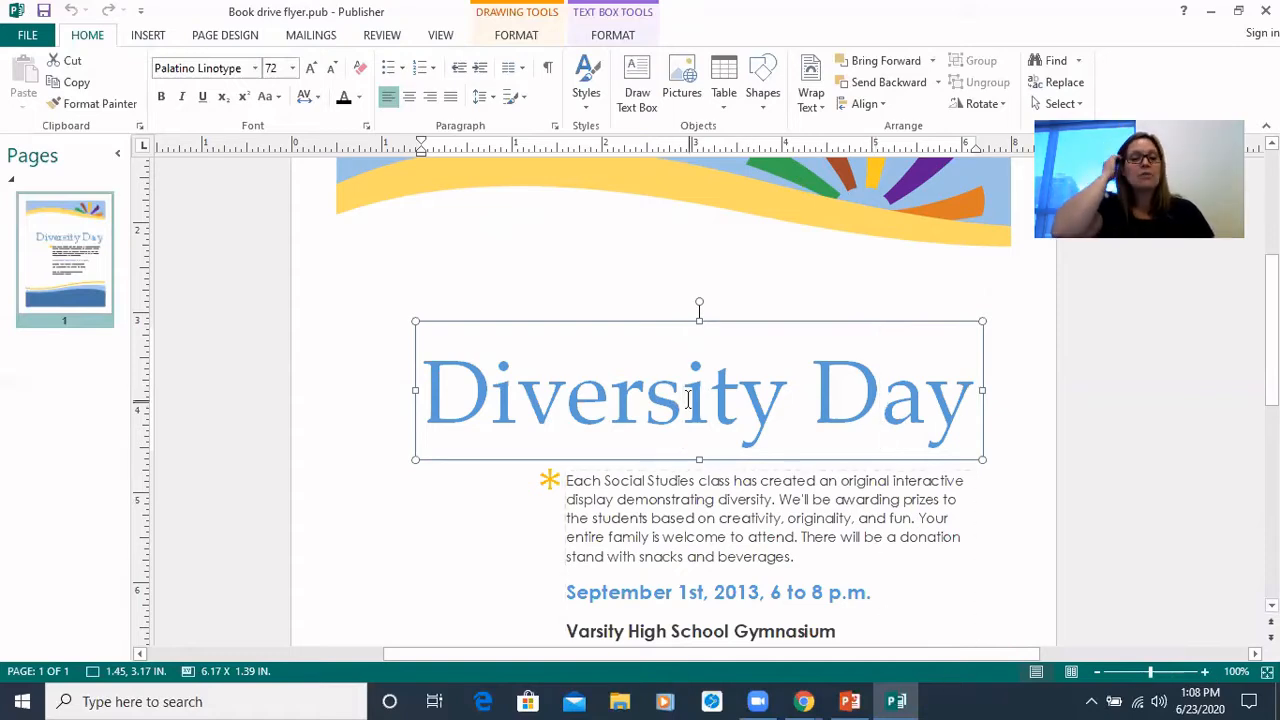
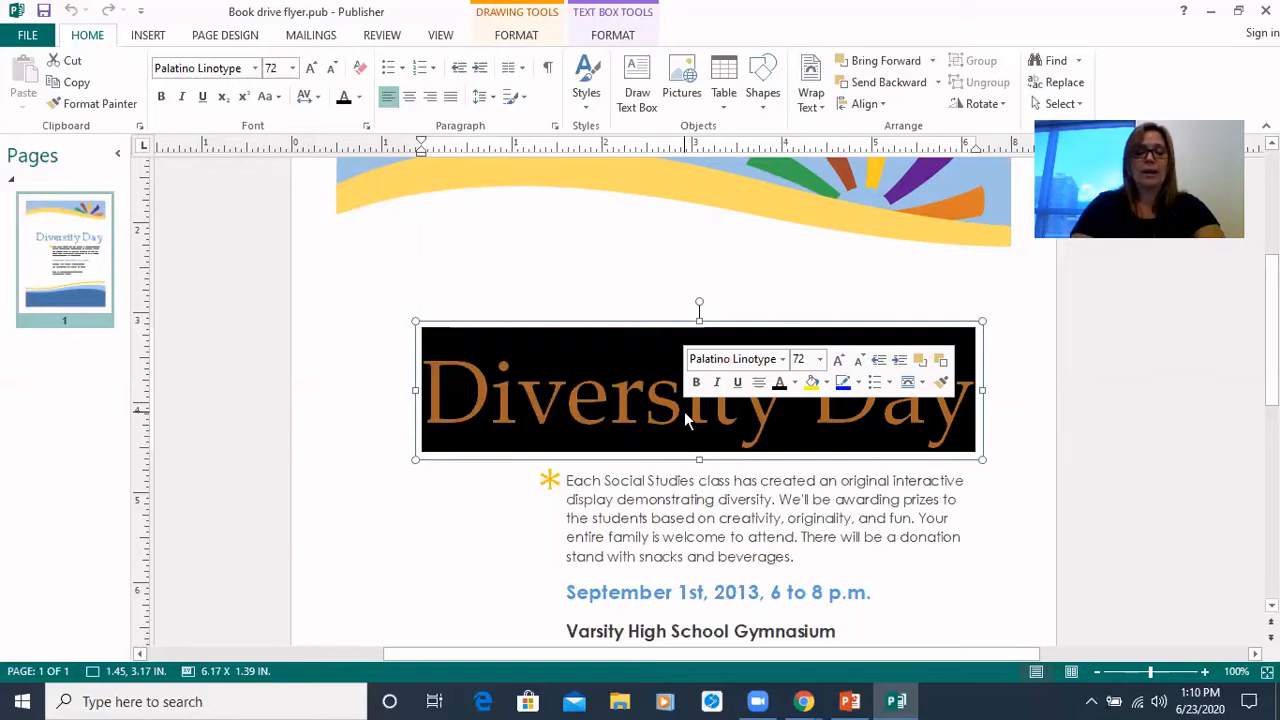
{"action": "type", "text": "Book "}
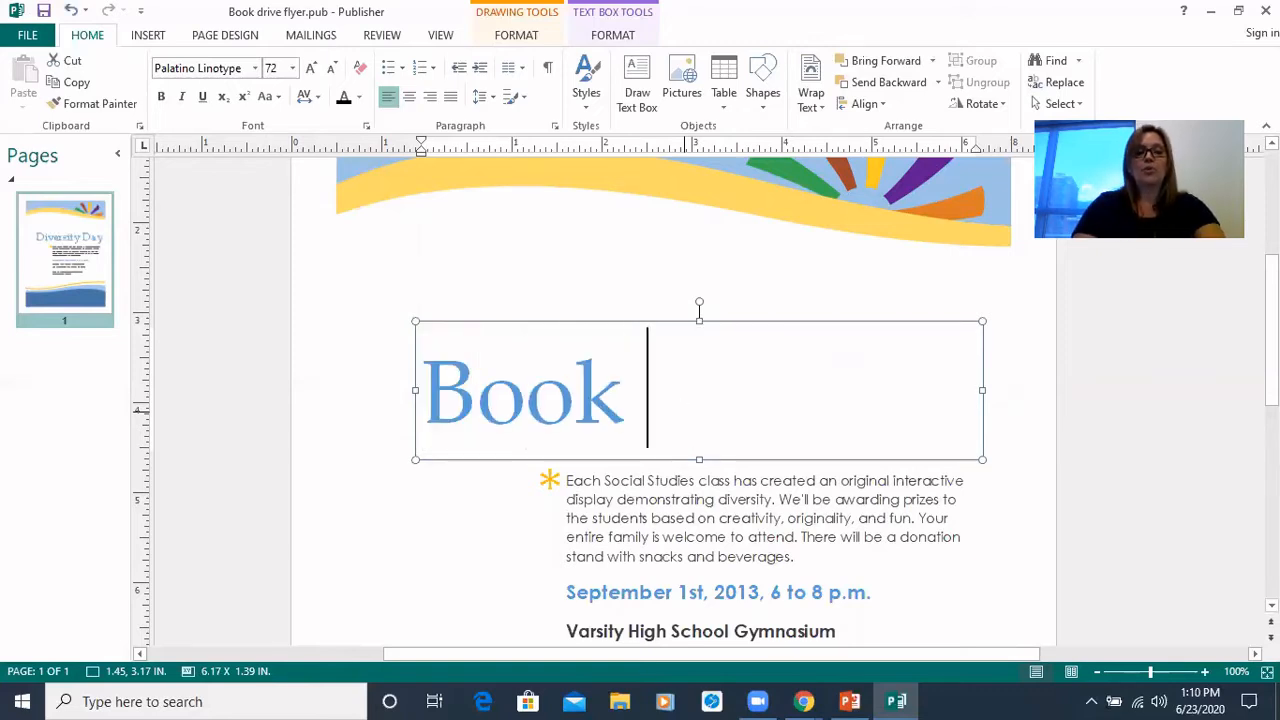
{"action": "type", "text": "Drive"}
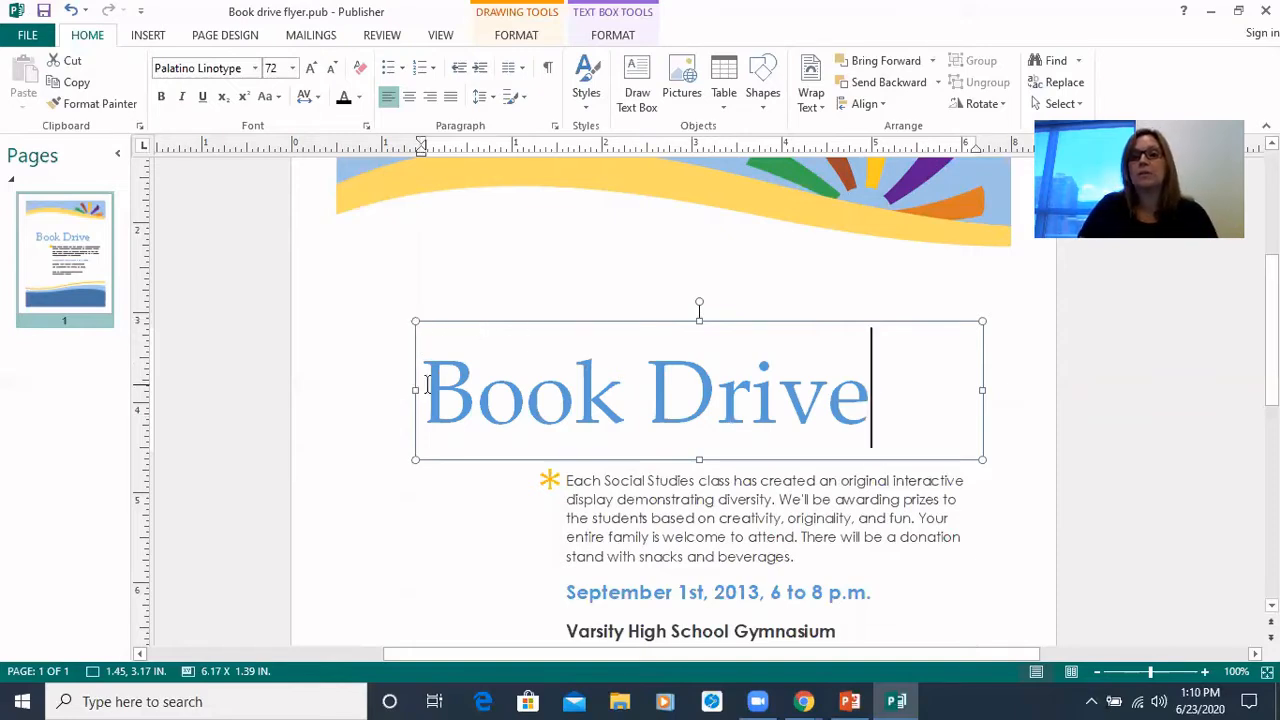
Step: Resize the Book Drive title's text box to about 5.27 x 1.67 in, extending it upward and narrowing it around the text
{"action": "left_click", "coordinate": [557, 402]}
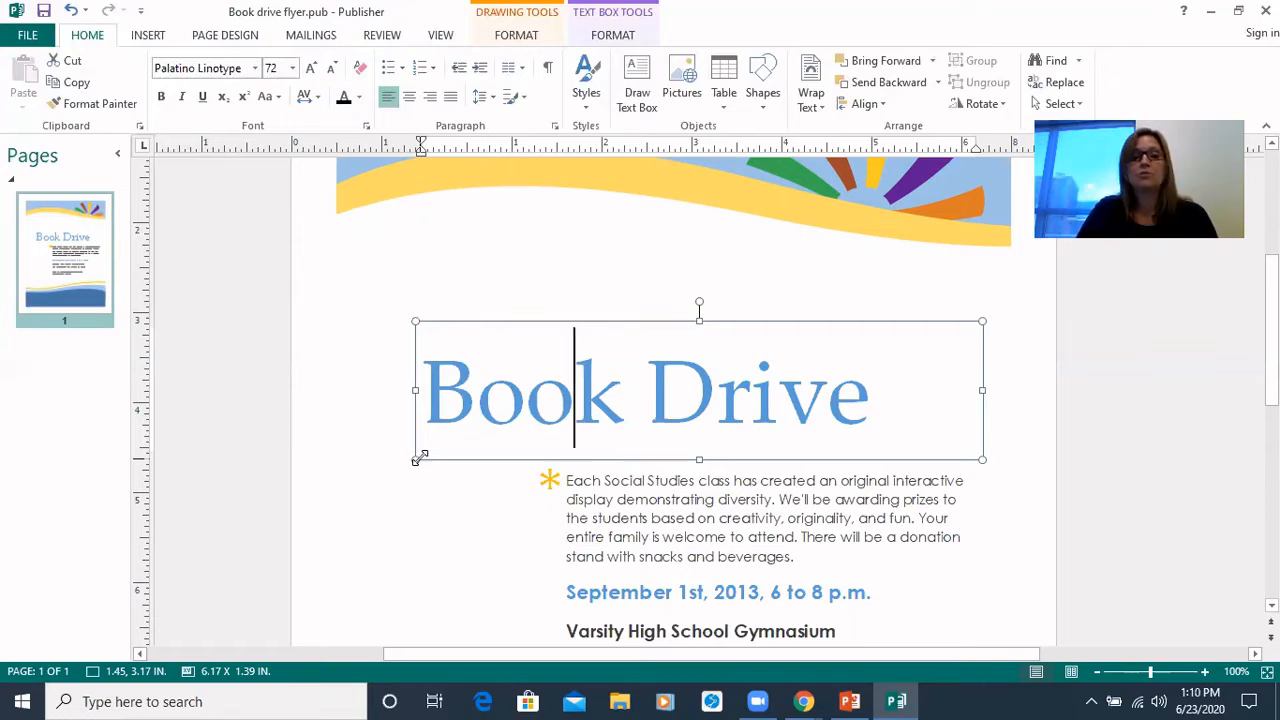
{"action": "left_click", "coordinate": [415, 320]}
{"action": "left_click_drag", "start_coordinate": [415, 320], "coordinate": [362, 262]}
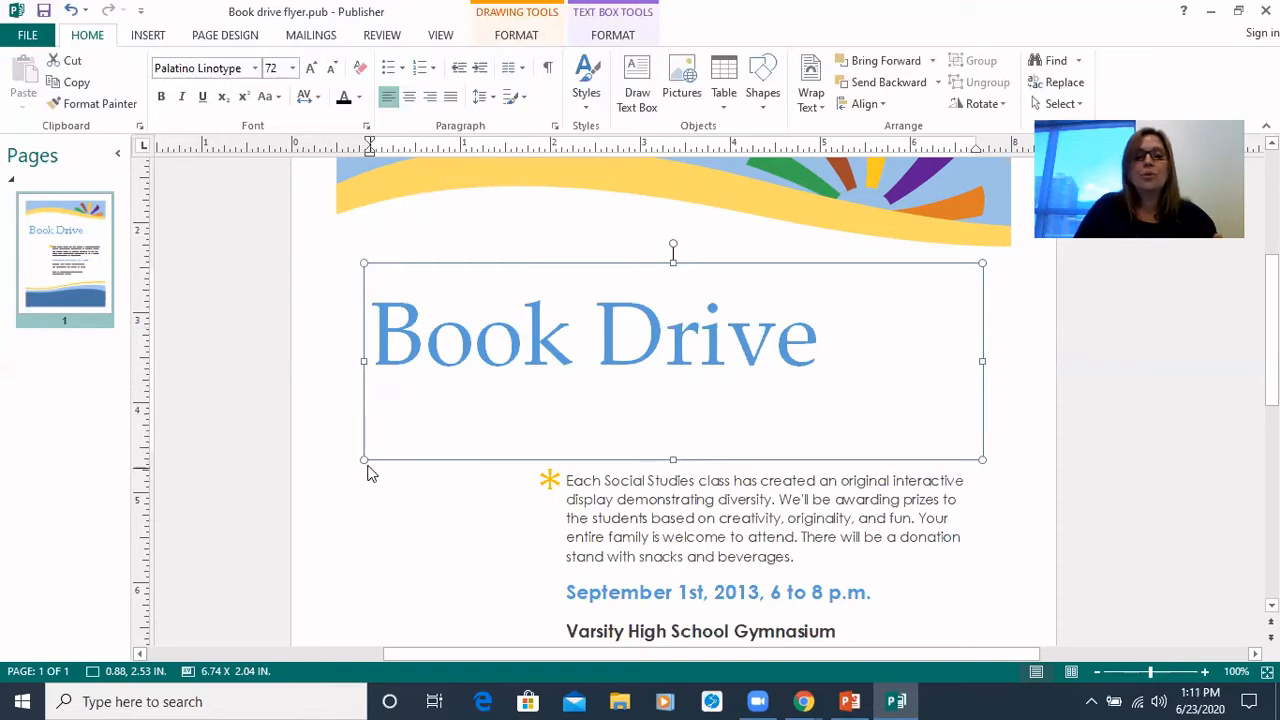
{"action": "left_click_drag", "start_coordinate": [363, 459], "coordinate": [390, 428]}
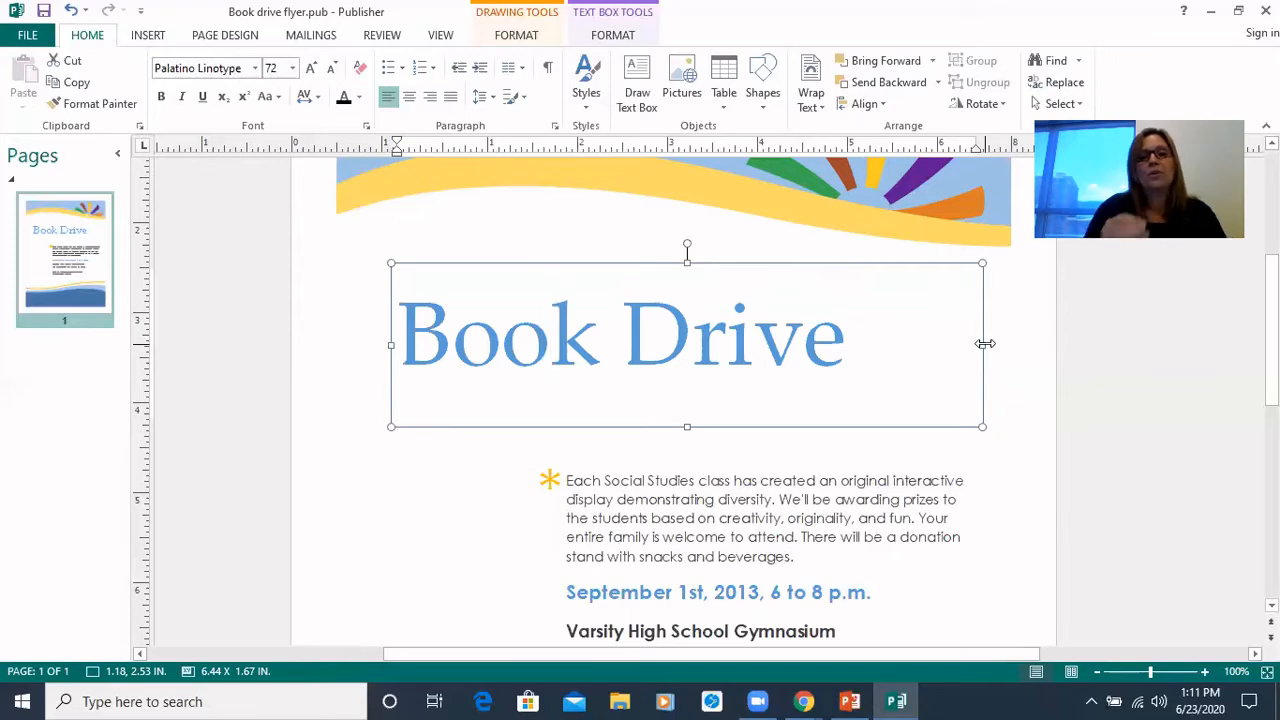
{"action": "left_click_drag", "start_coordinate": [985, 343], "coordinate": [879, 352]}
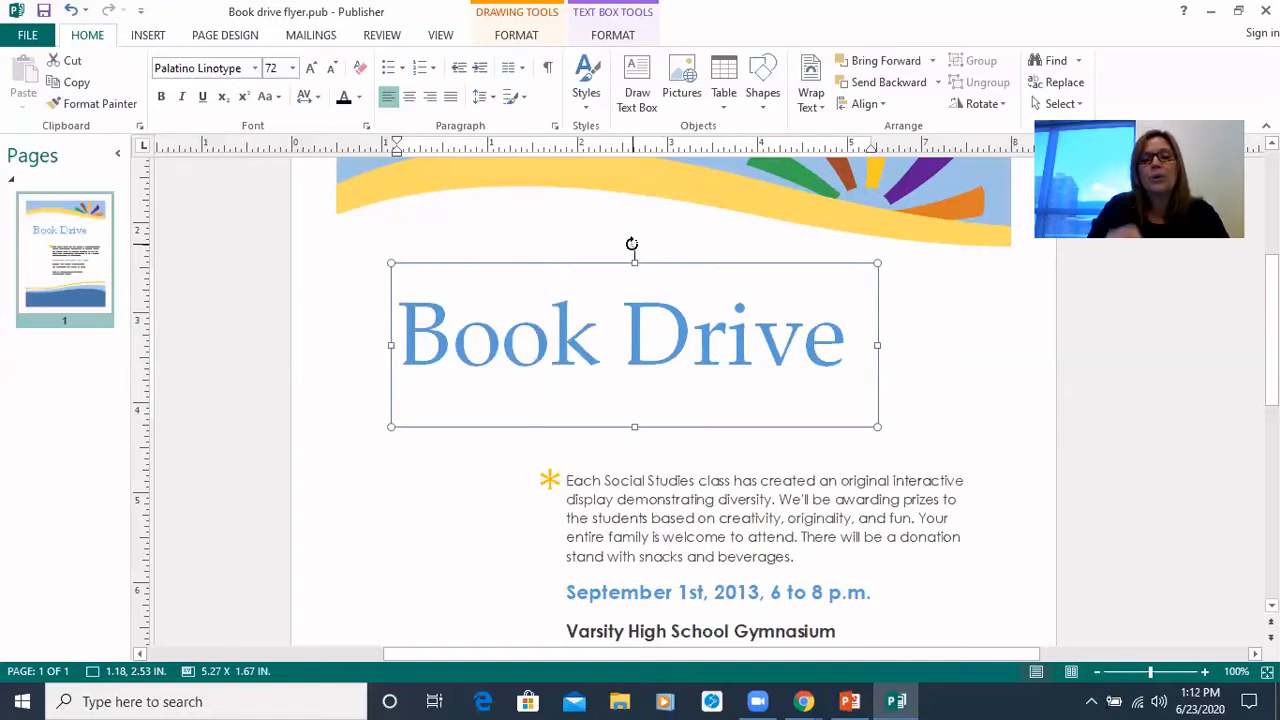
Step: Try rotating the Book Drive title box clockwise and return it to horizontal
{"action": "left_click_drag", "start_coordinate": [632, 245], "coordinate": [668, 243]}
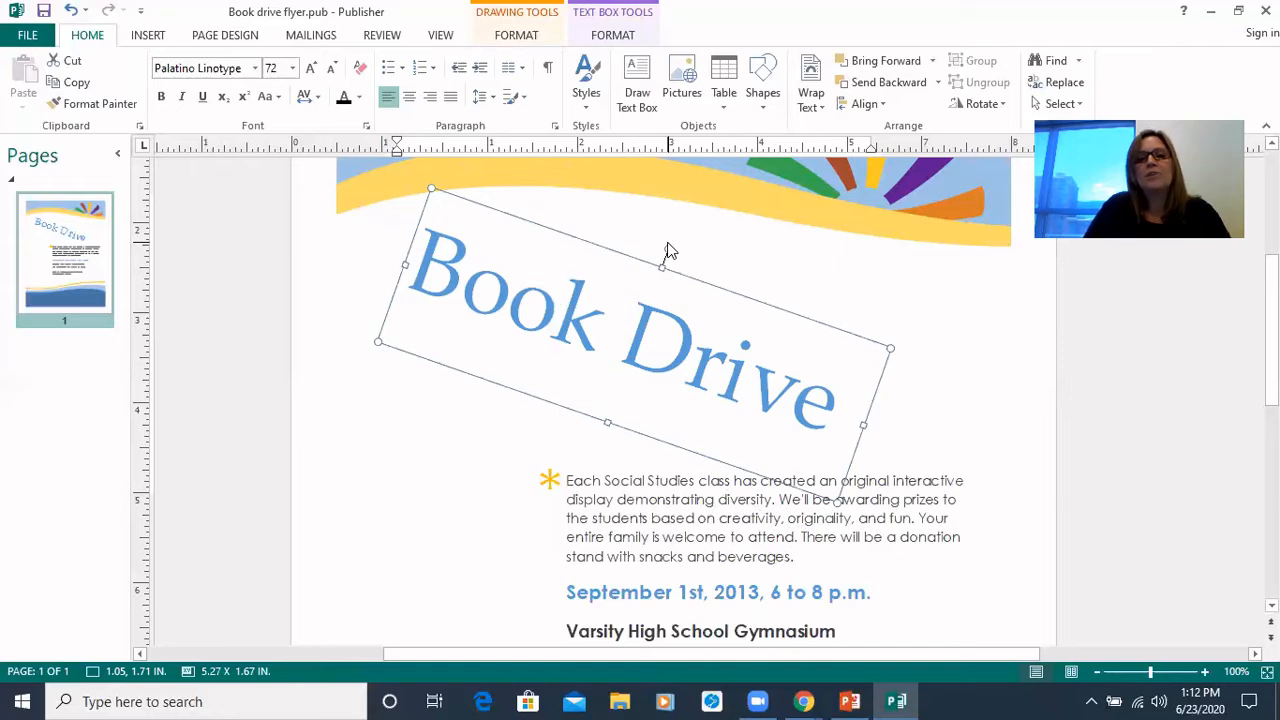
{"action": "left_click_drag", "start_coordinate": [666, 250], "coordinate": [638, 258]}
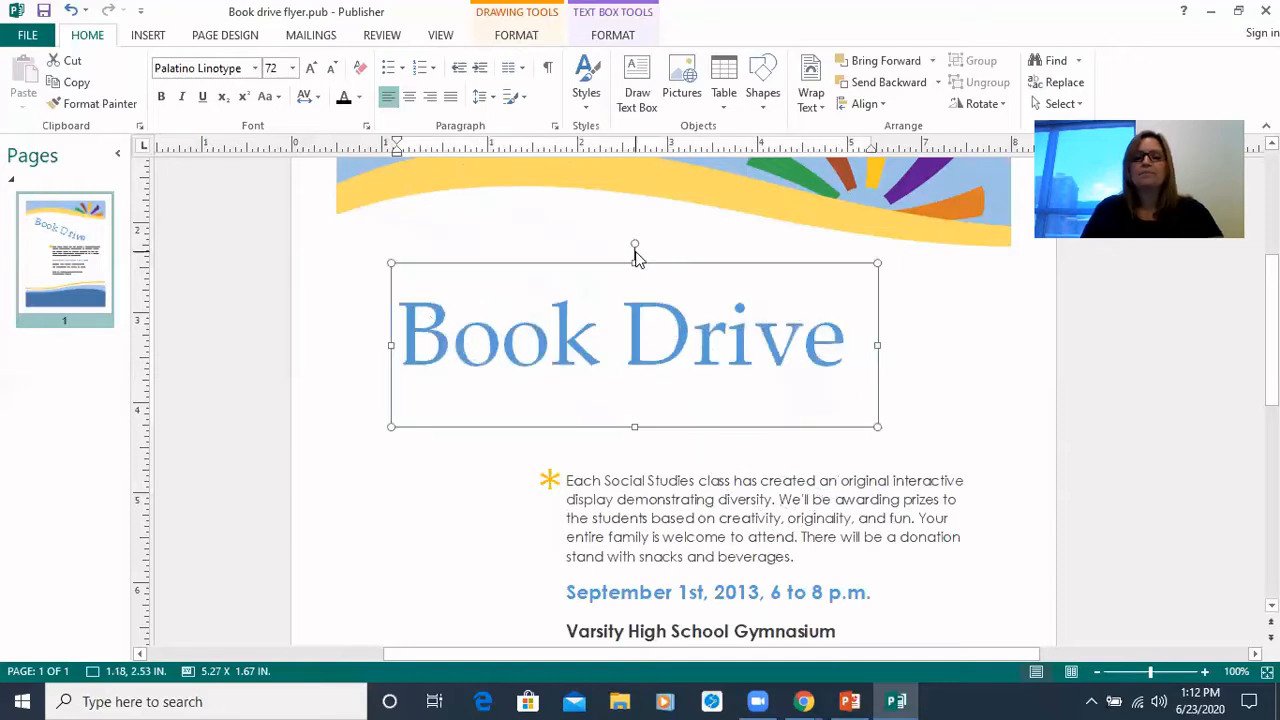
Step: Move the title box to about 0.50, 1.94 in on the page, and try a slight clockwise tilt before levelling it again
{"action": "left_click", "coordinate": [714, 352]}
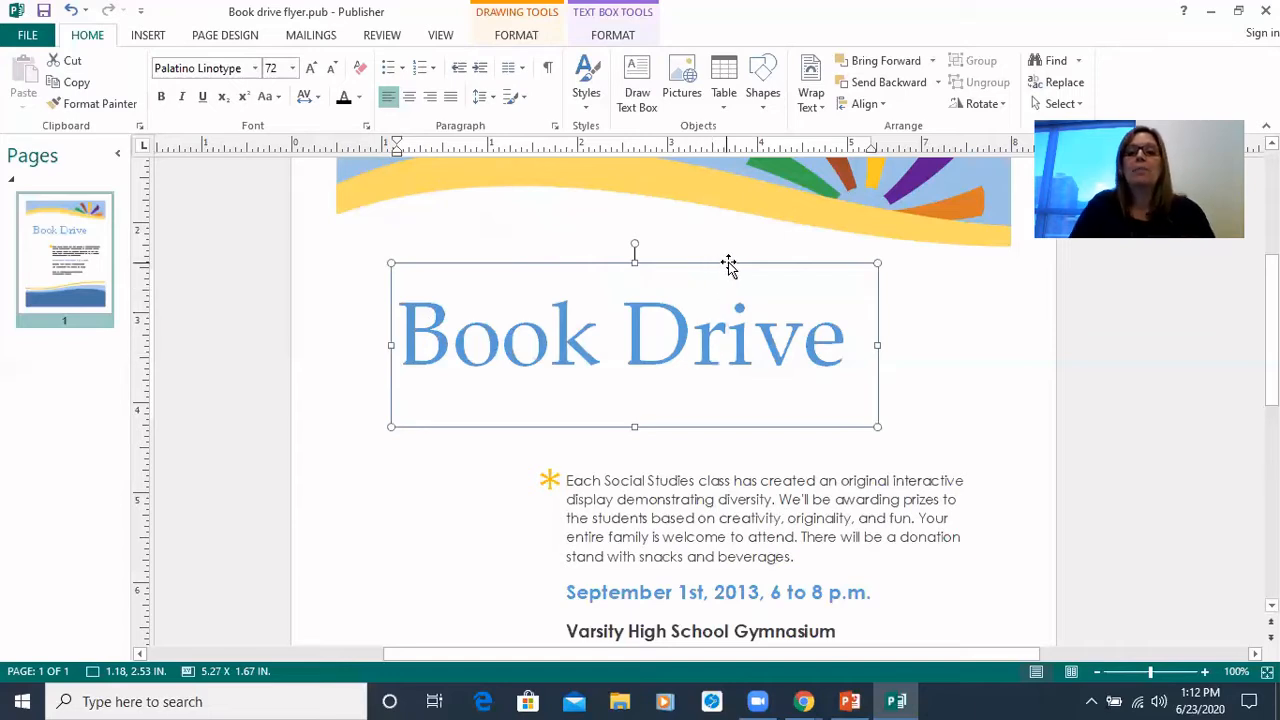
{"action": "left_click", "coordinate": [516, 268]}
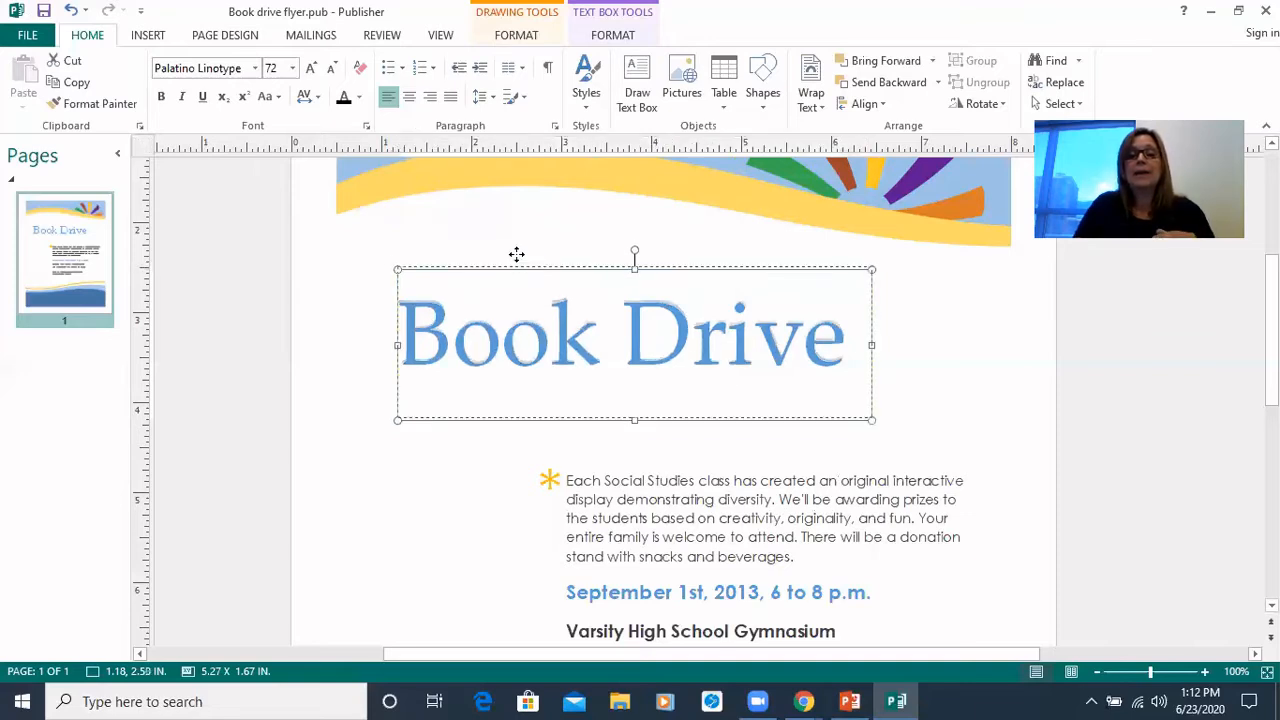
{"action": "left_click_drag", "start_coordinate": [516, 254], "coordinate": [456, 211]}
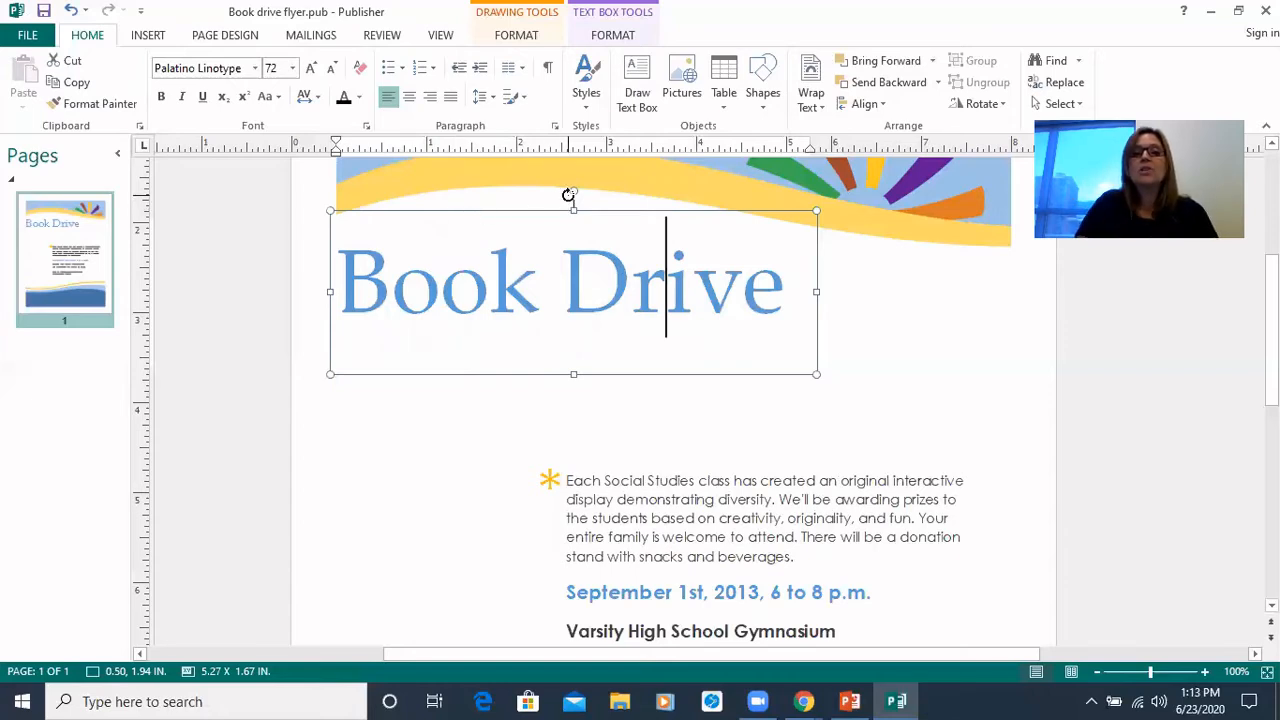
{"action": "left_click_drag", "start_coordinate": [573, 191], "coordinate": [585, 193]}
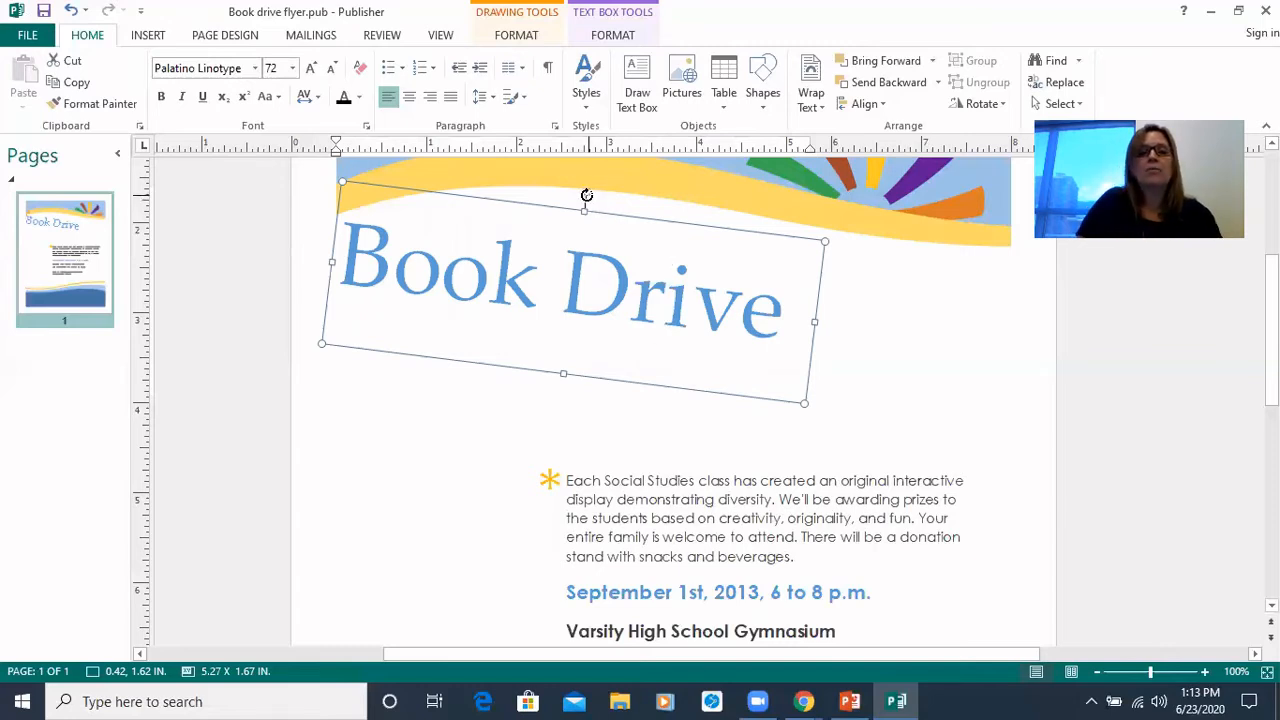
{"action": "left_click_drag", "start_coordinate": [586, 193], "coordinate": [574, 206]}
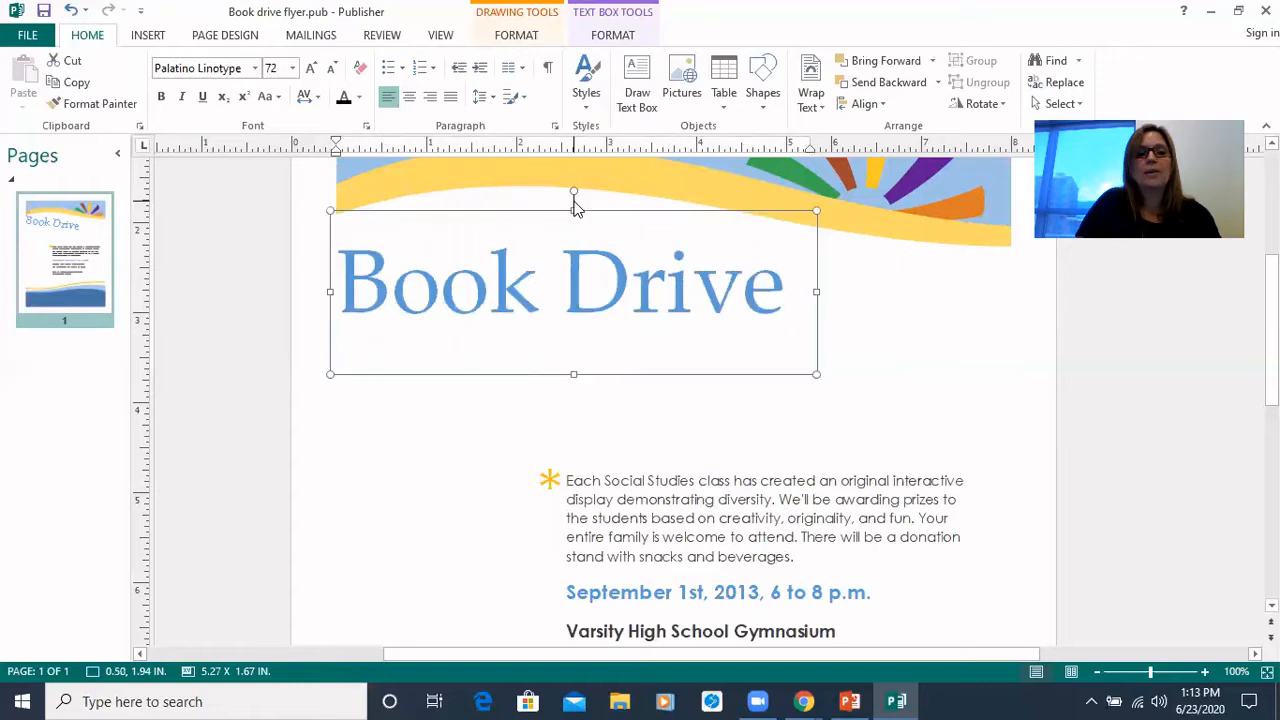
Step: Insert "Library" before "Book Drive" in the title and enlarge its text box to about 7.50 x 3.19 in to fit the full title
{"action": "left_click", "coordinate": [788, 297]}
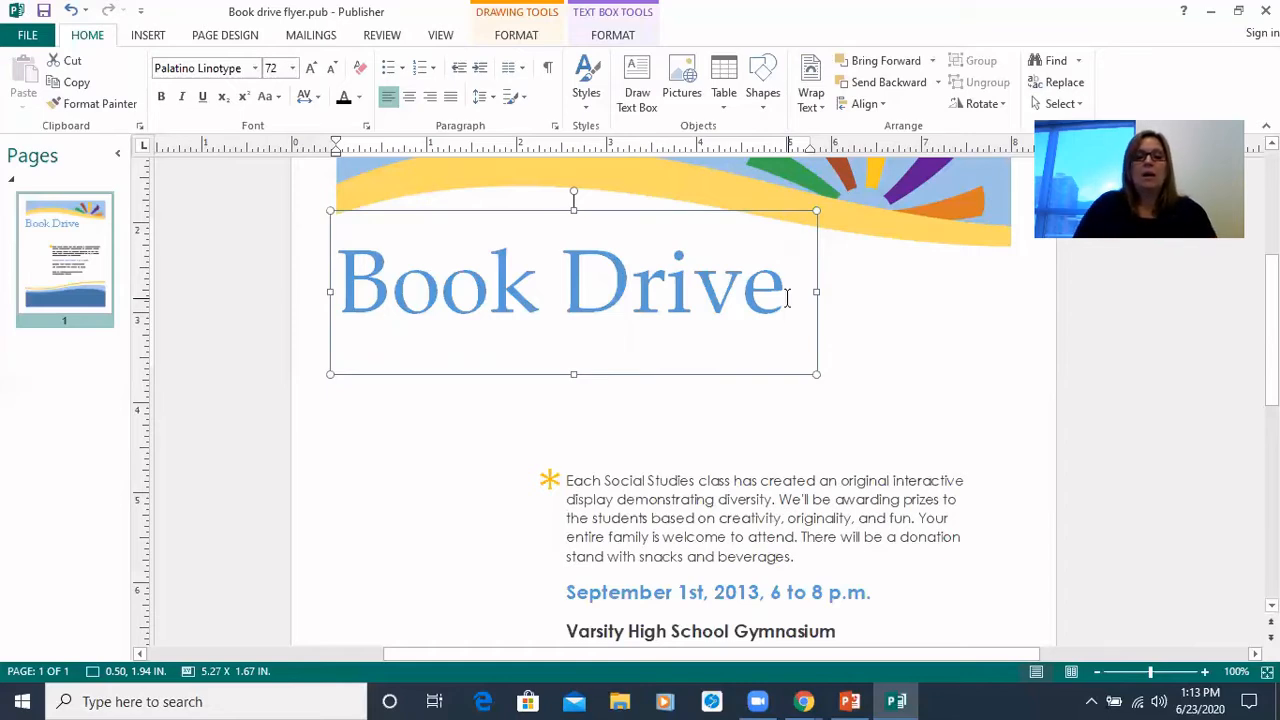
{"action": "left_click", "coordinate": [343, 283]}
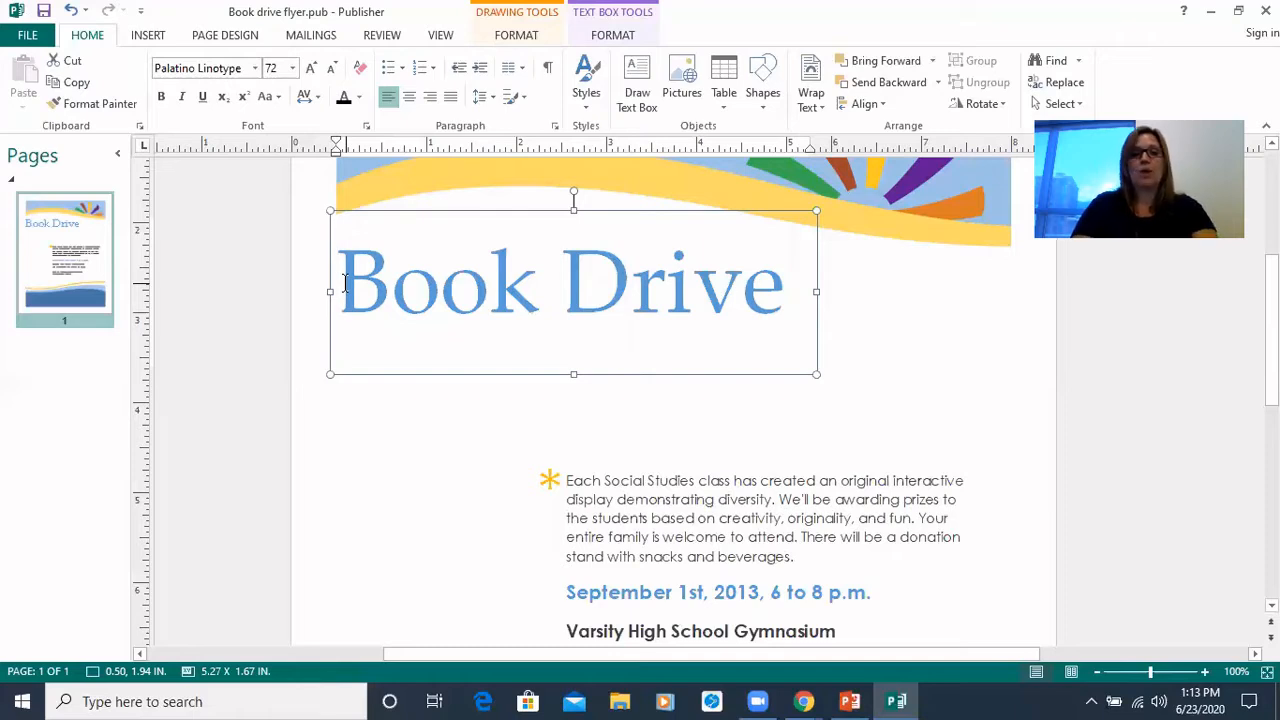
{"action": "type", "text": "Li"}
{"action": "type", "text": "brar"}
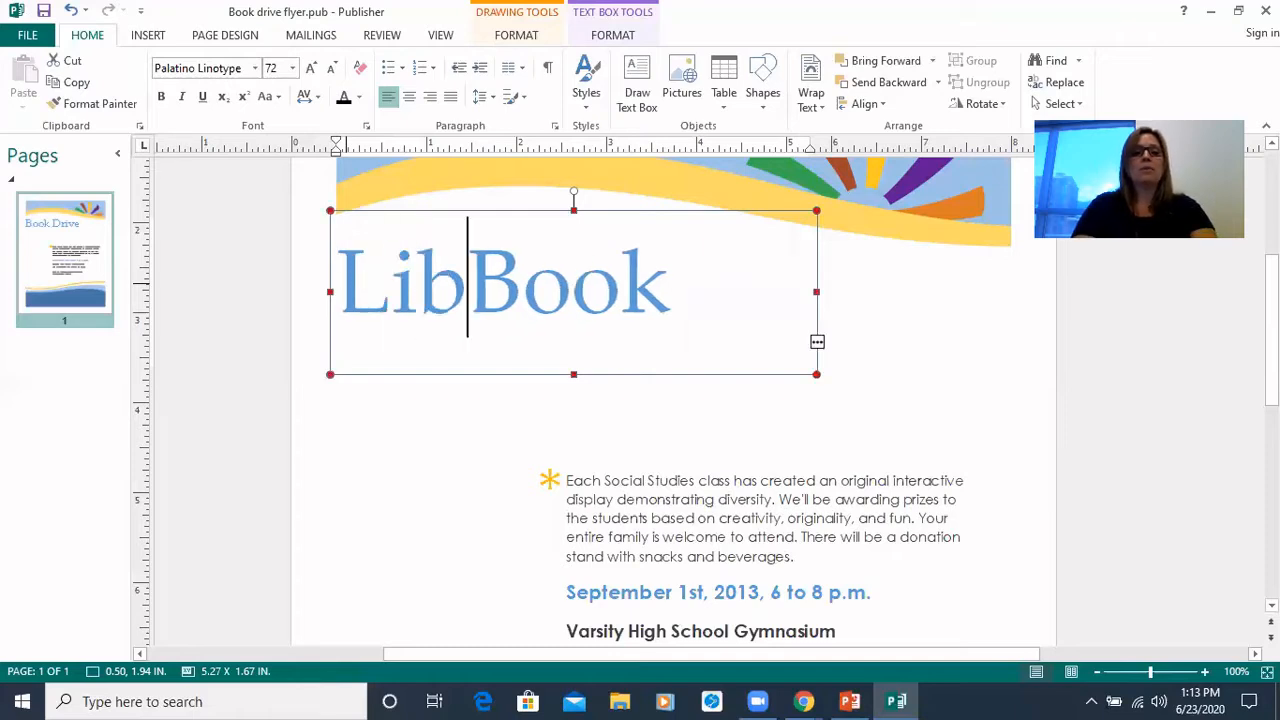
{"action": "type", "text": "y"}
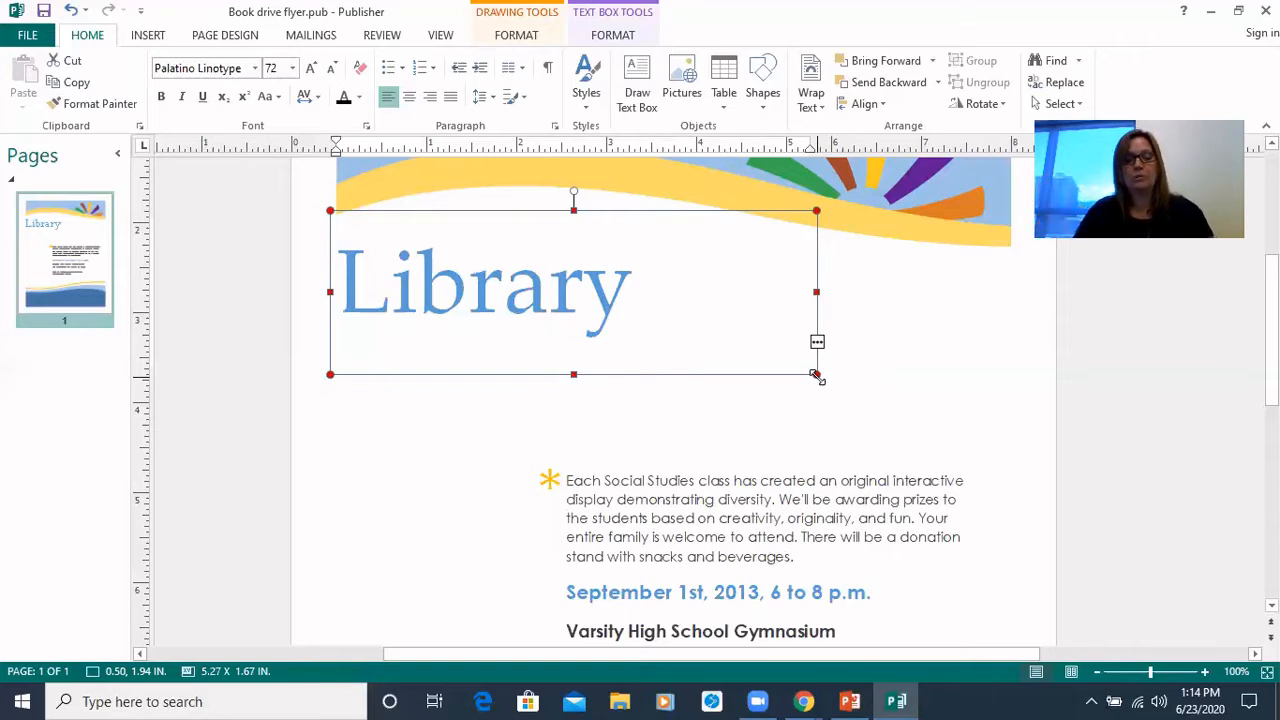
{"action": "left_click_drag", "start_coordinate": [816, 375], "coordinate": [1017, 366]}
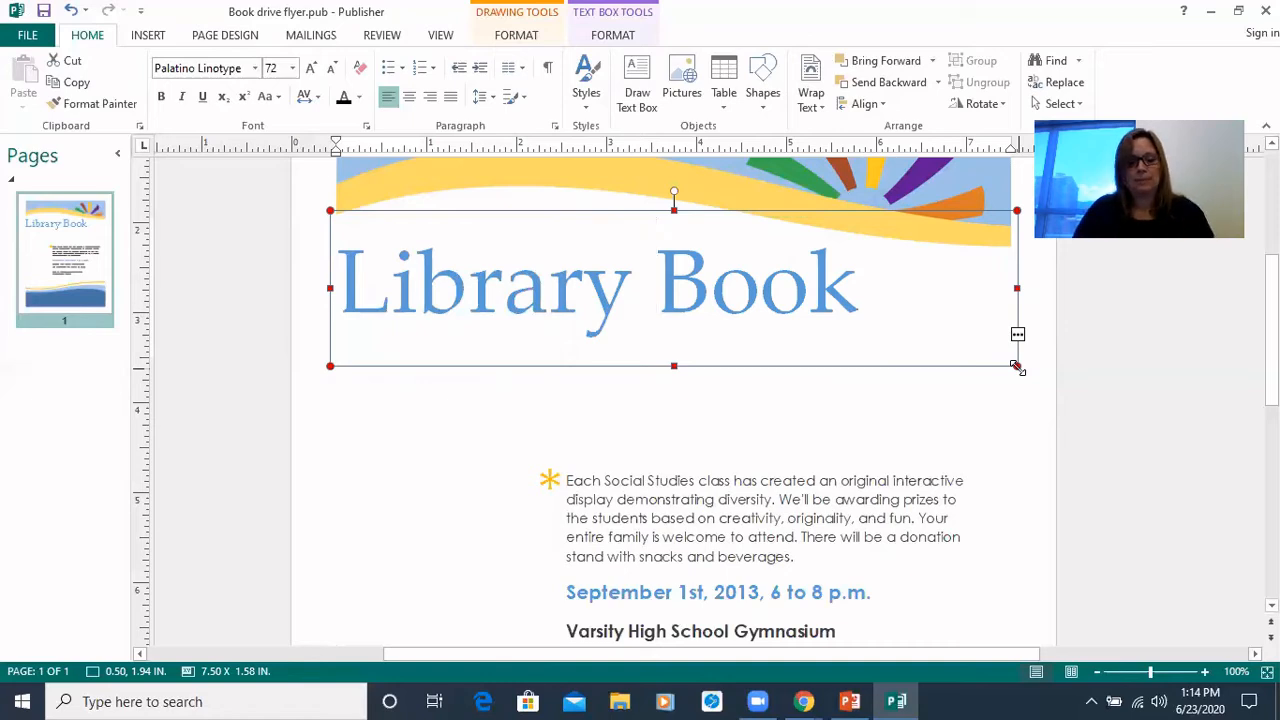
{"action": "left_click_drag", "start_coordinate": [1015, 367], "coordinate": [1016, 510]}
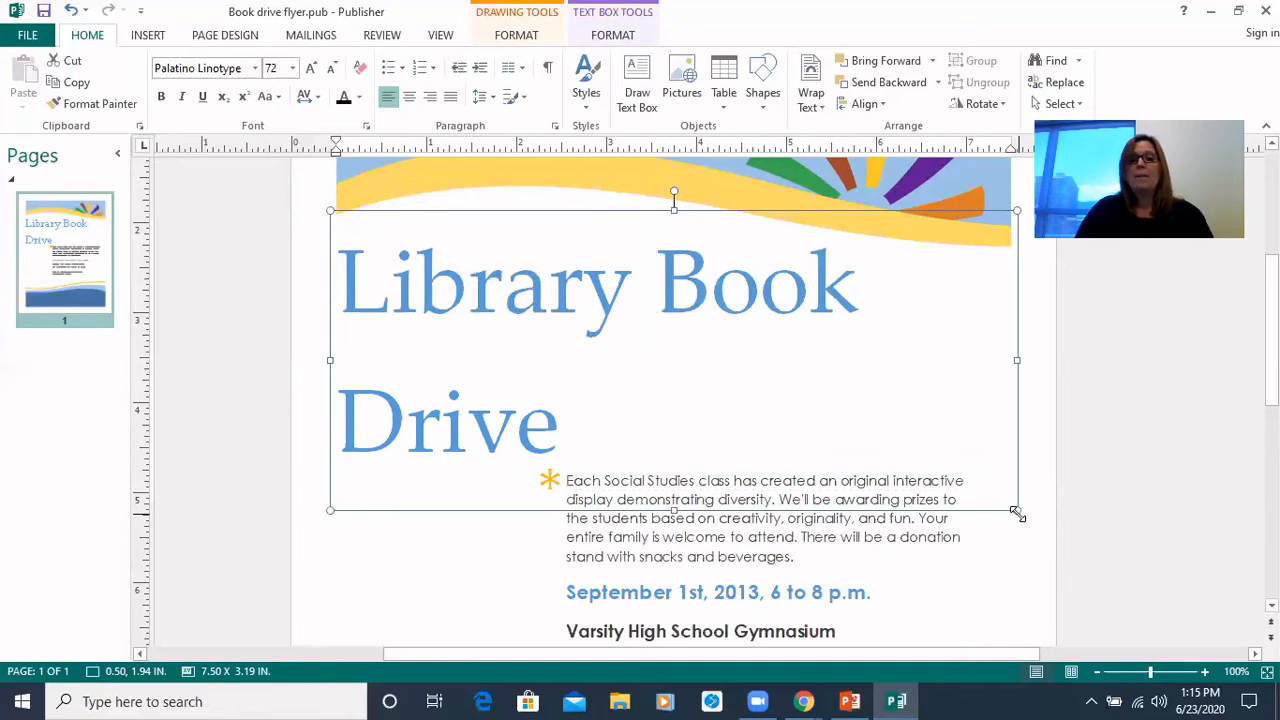
Step: Switch between the overlapping title and body text boxes, ending with the cursor in the event description paragraph
{"action": "left_click", "coordinate": [768, 527]}
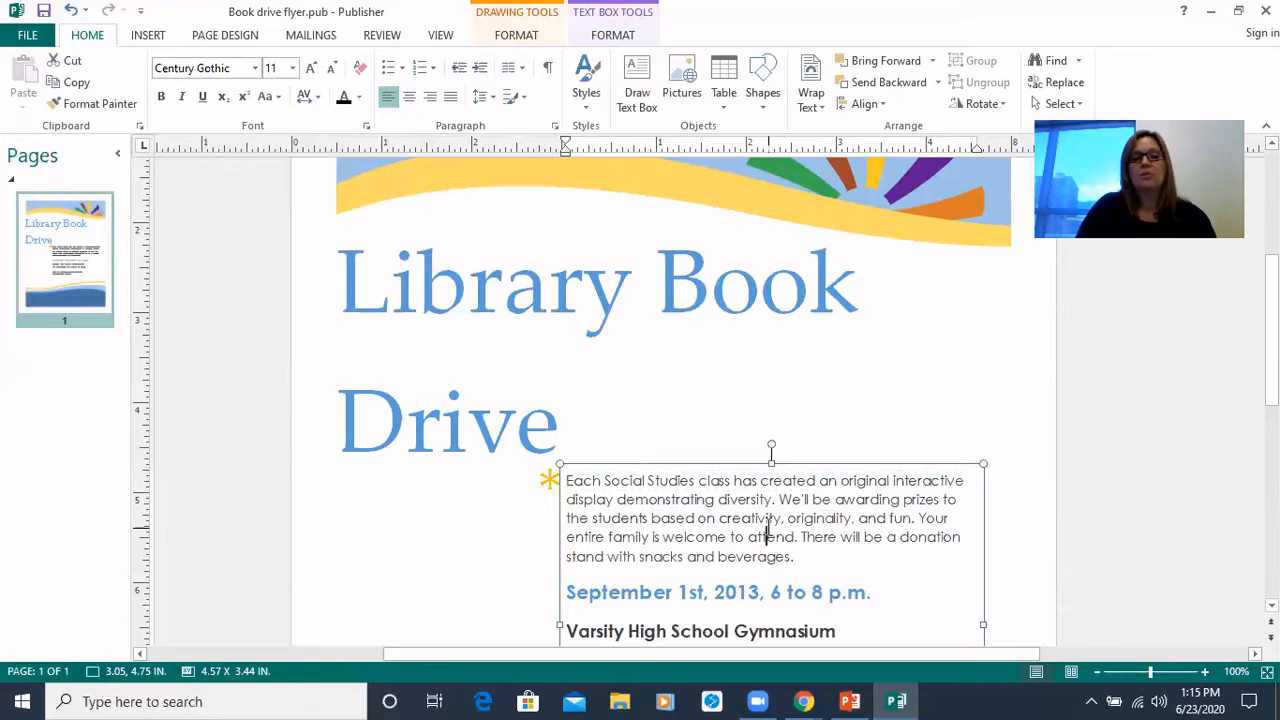
{"action": "left_click", "coordinate": [557, 425]}
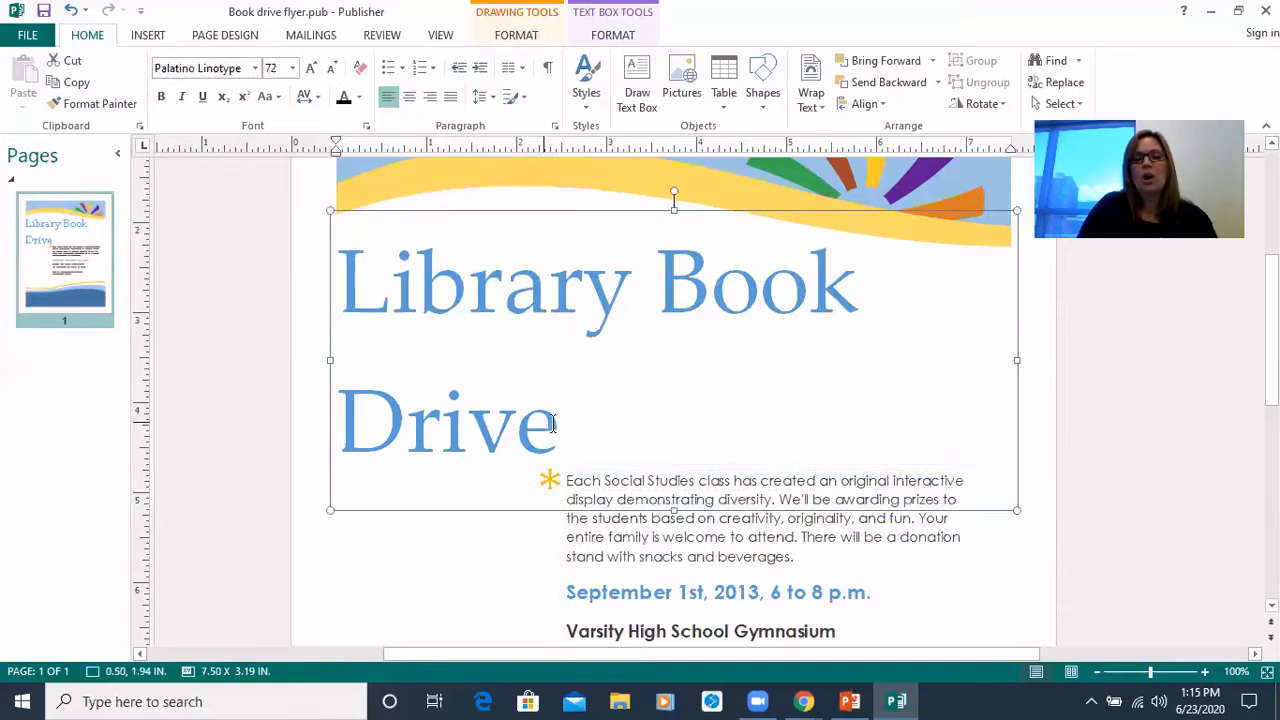
{"action": "left_click", "coordinate": [618, 519]}
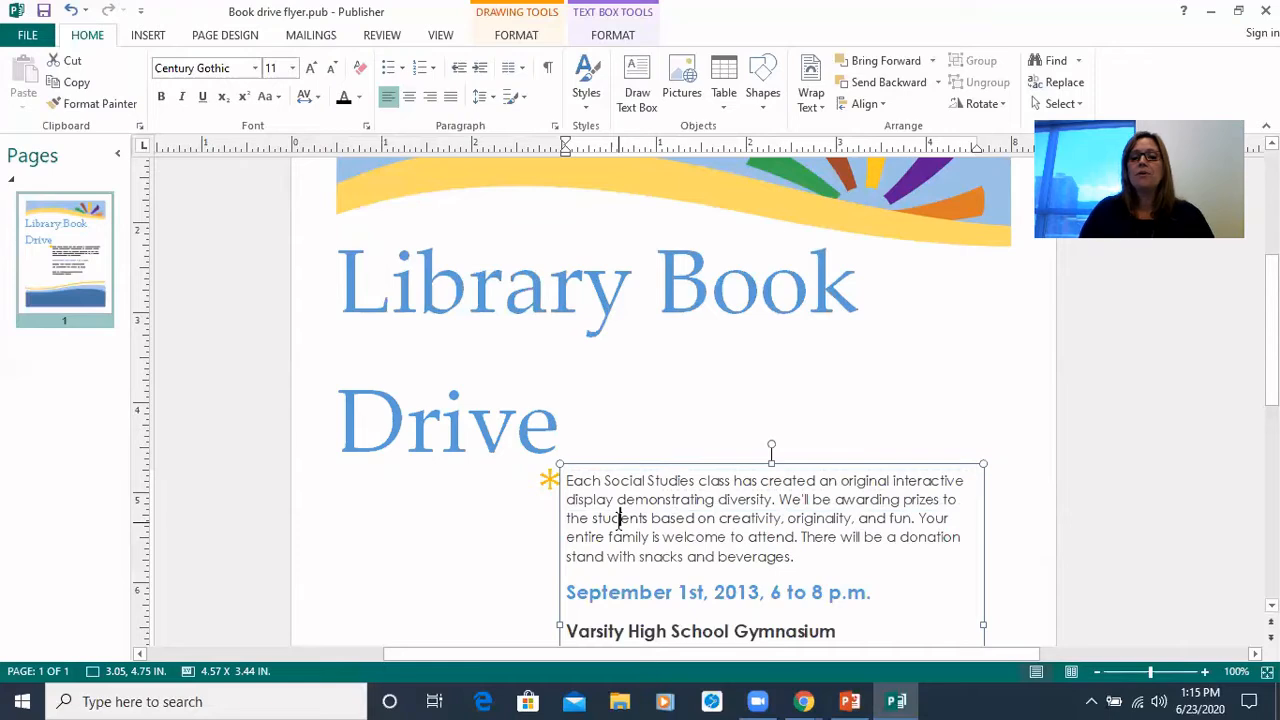
Step: Reduce the font size of the whole "Library Book Drive" title to 48
{"action": "left_click", "coordinate": [435, 445]}
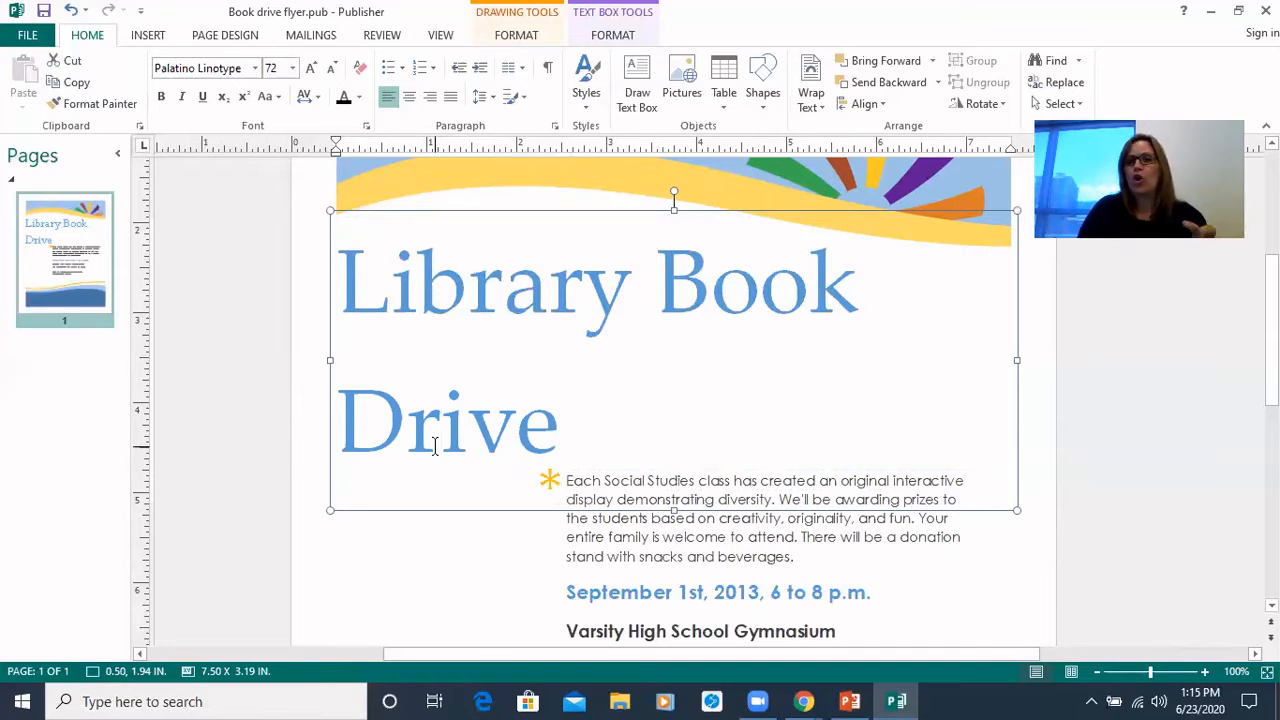
{"action": "left_click", "coordinate": [346, 265]}
{"action": "left_click_drag", "start_coordinate": [352, 267], "coordinate": [449, 305]}
{"action": "left_click", "coordinate": [449, 305]}
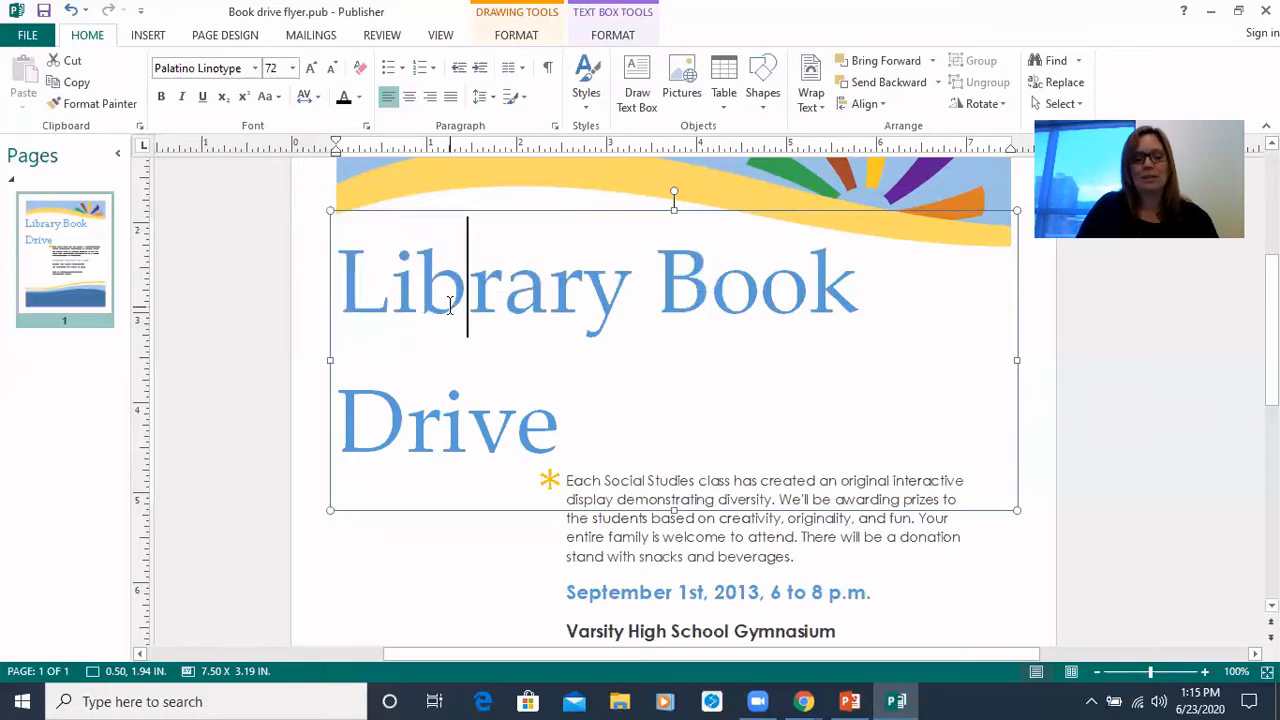
{"action": "triple_click", "coordinate": [449, 305]}
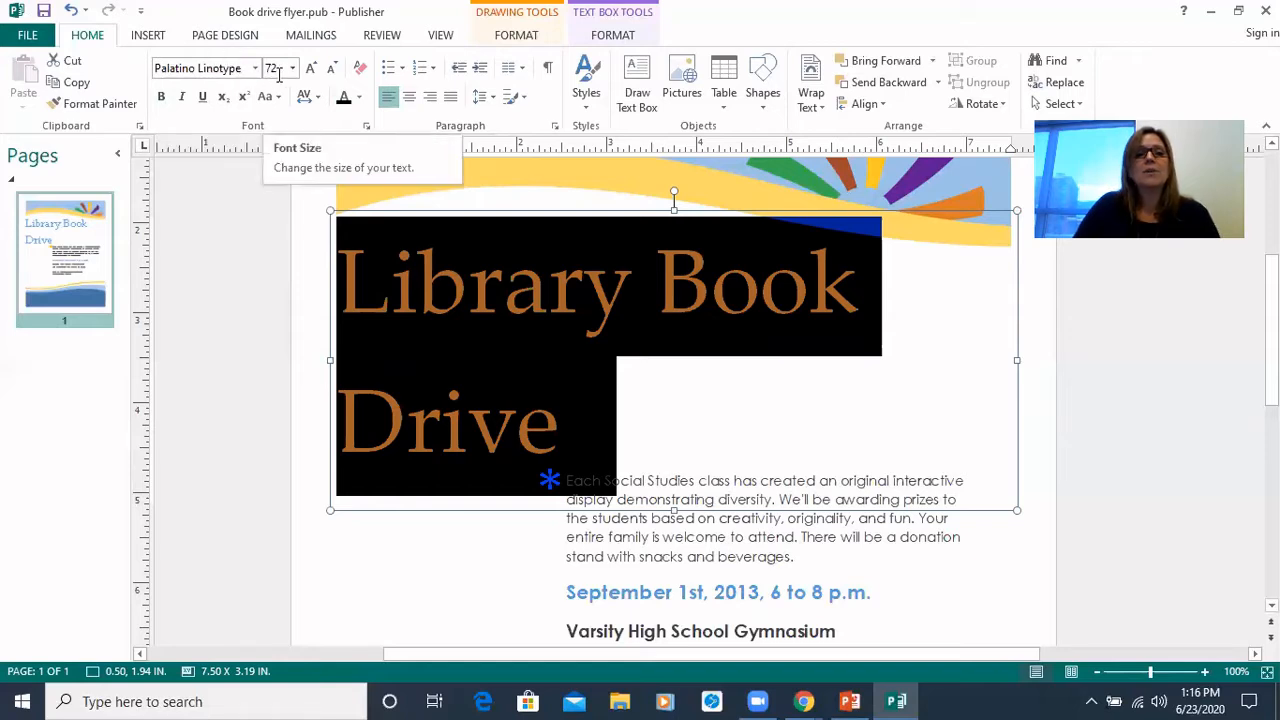
{"action": "left_click", "coordinate": [332, 68]}
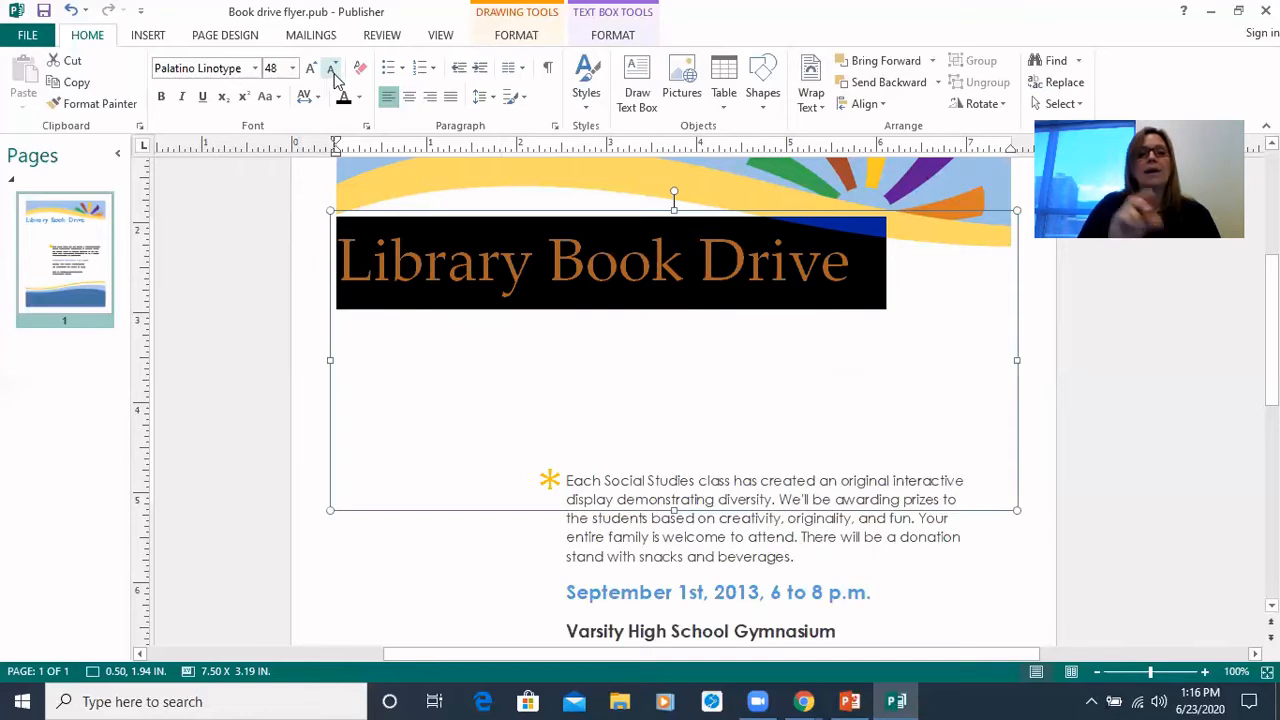
Step: Make the title bold with small caps, trying an underline on it and leaving it off
{"action": "left_click", "coordinate": [162, 99]}
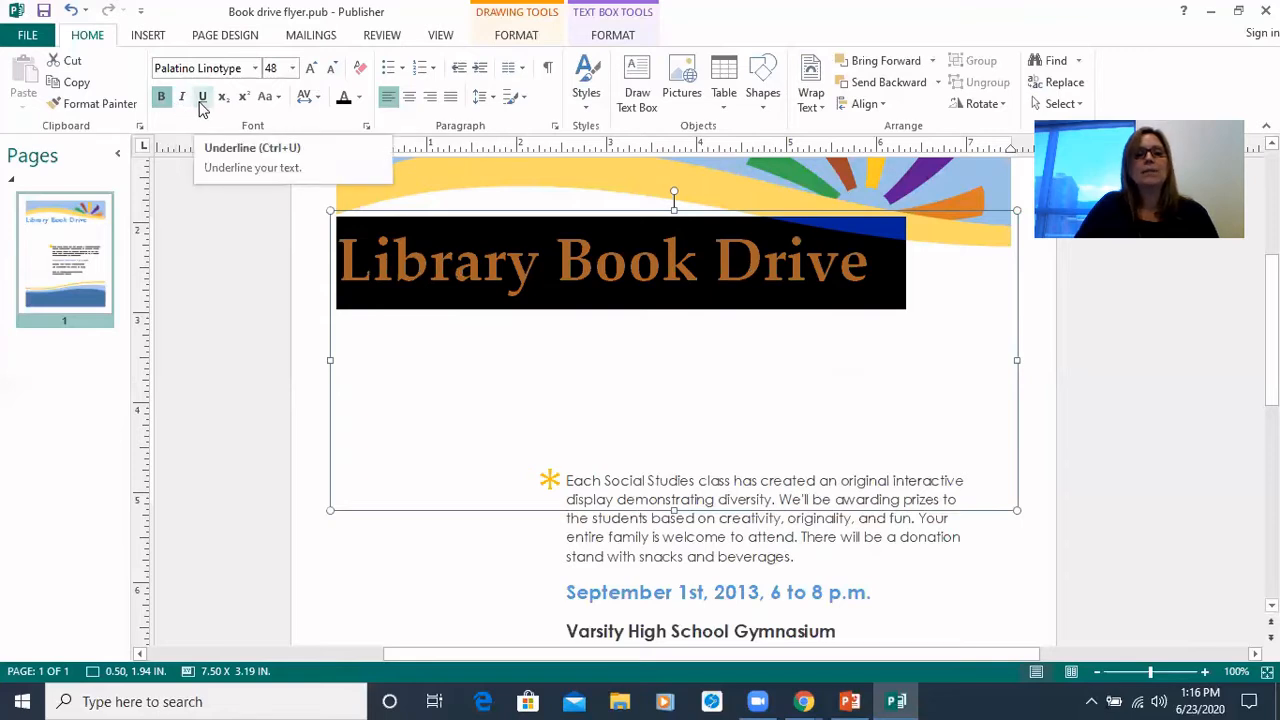
{"action": "left_click", "coordinate": [201, 100]}
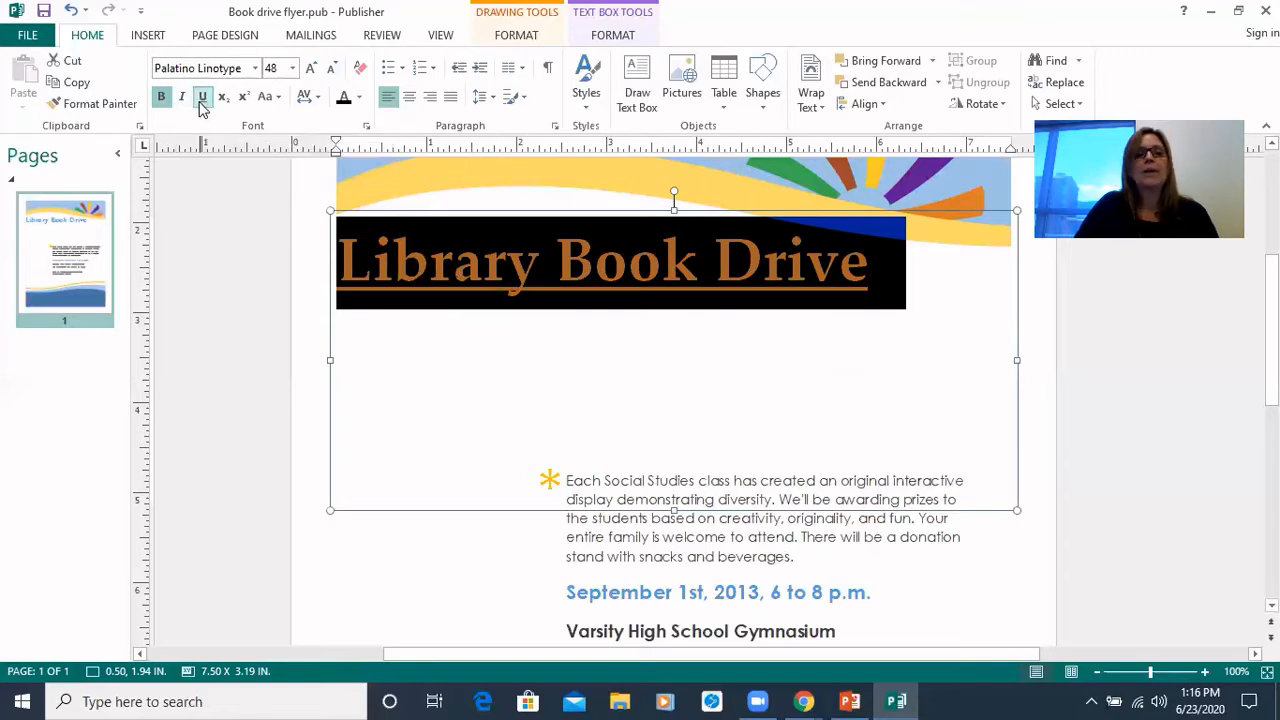
{"action": "left_click", "coordinate": [279, 97]}
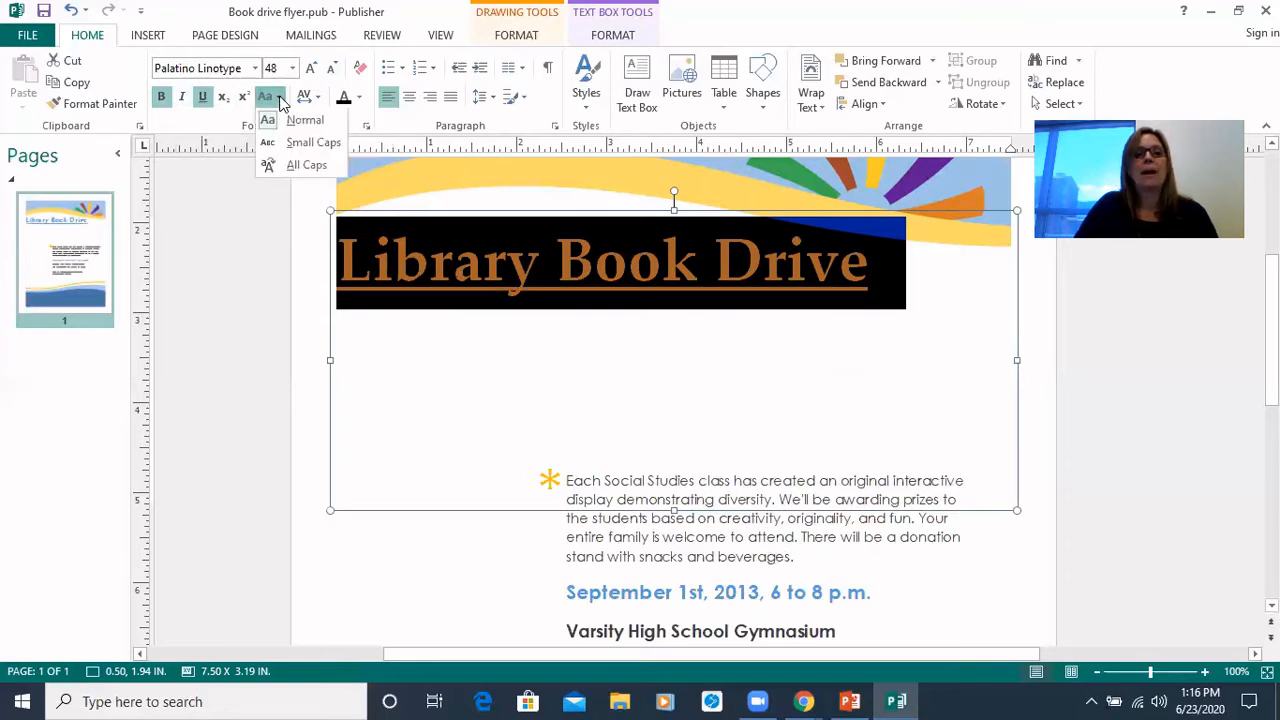
{"action": "left_click", "coordinate": [297, 152]}
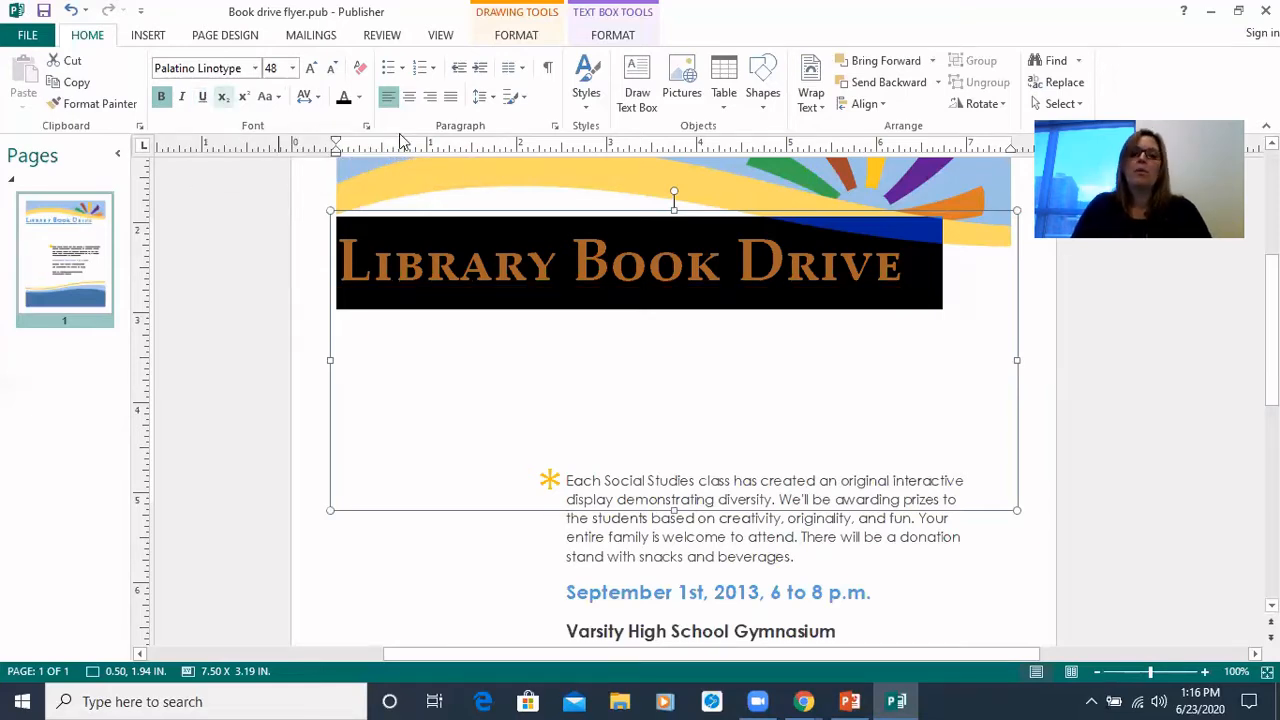
Step: Shorten the title text box to about 7.50 x 1.24 in, clear of the event description
{"action": "left_click", "coordinate": [686, 273]}
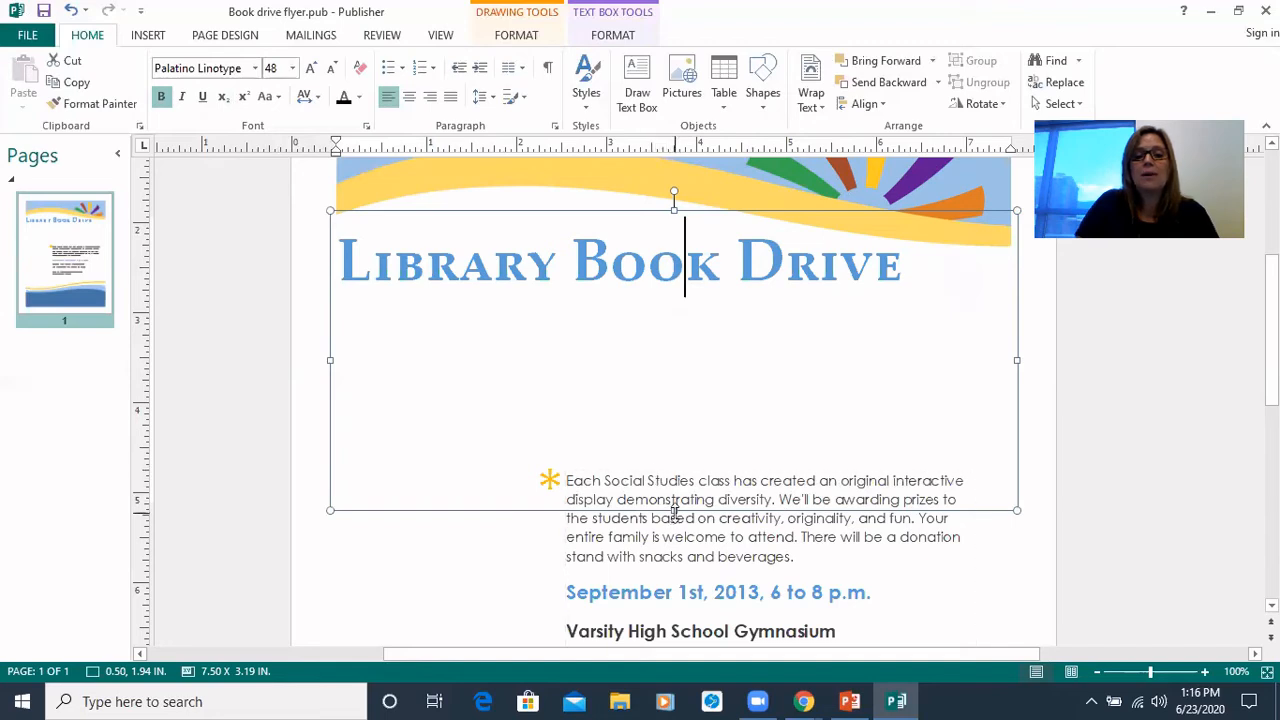
{"action": "left_click_drag", "start_coordinate": [674, 510], "coordinate": [690, 337]}
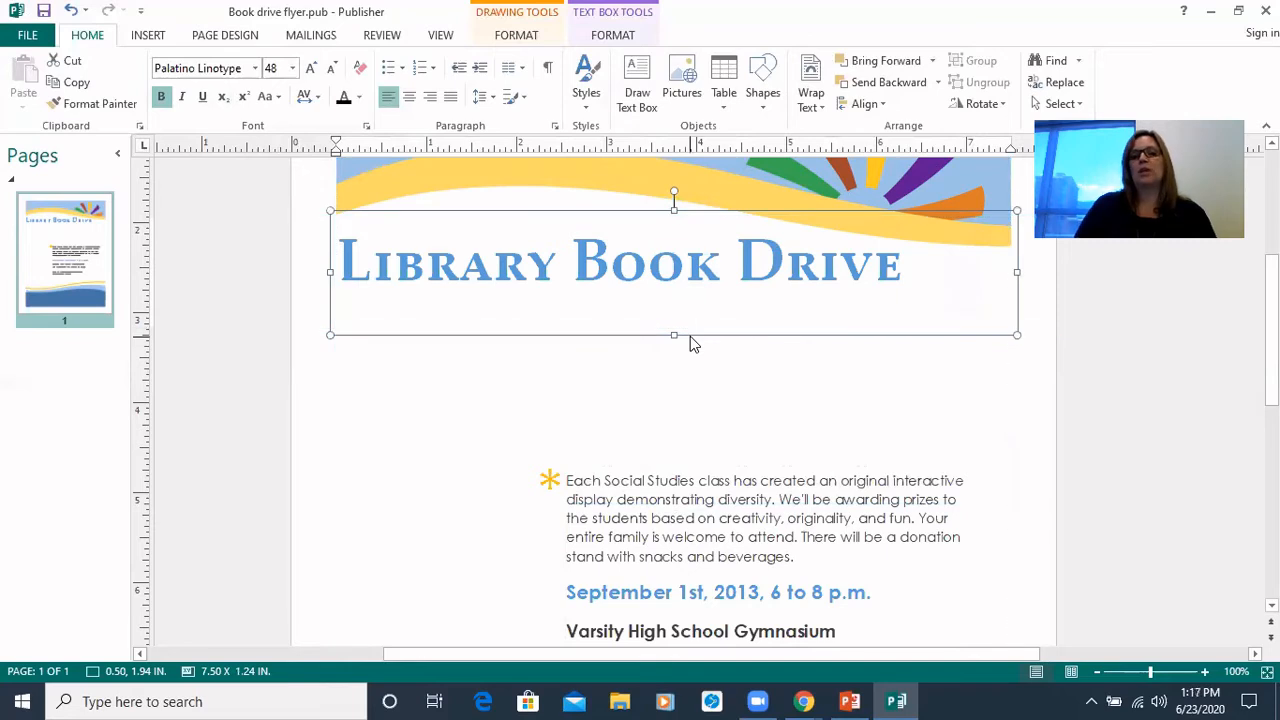
Step: Center the title within its text box and move the box down to about 0.50, 2.20 in on the page
{"action": "left_click", "coordinate": [764, 290]}
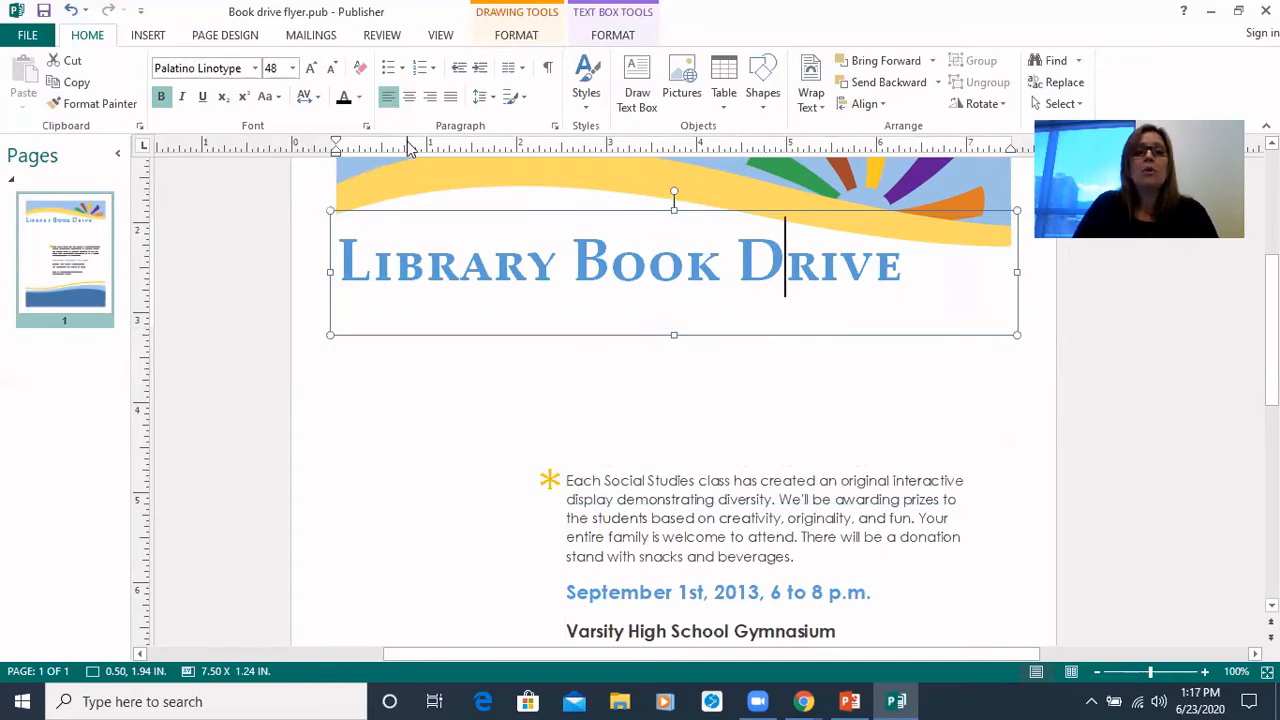
{"action": "left_click", "coordinate": [410, 97]}
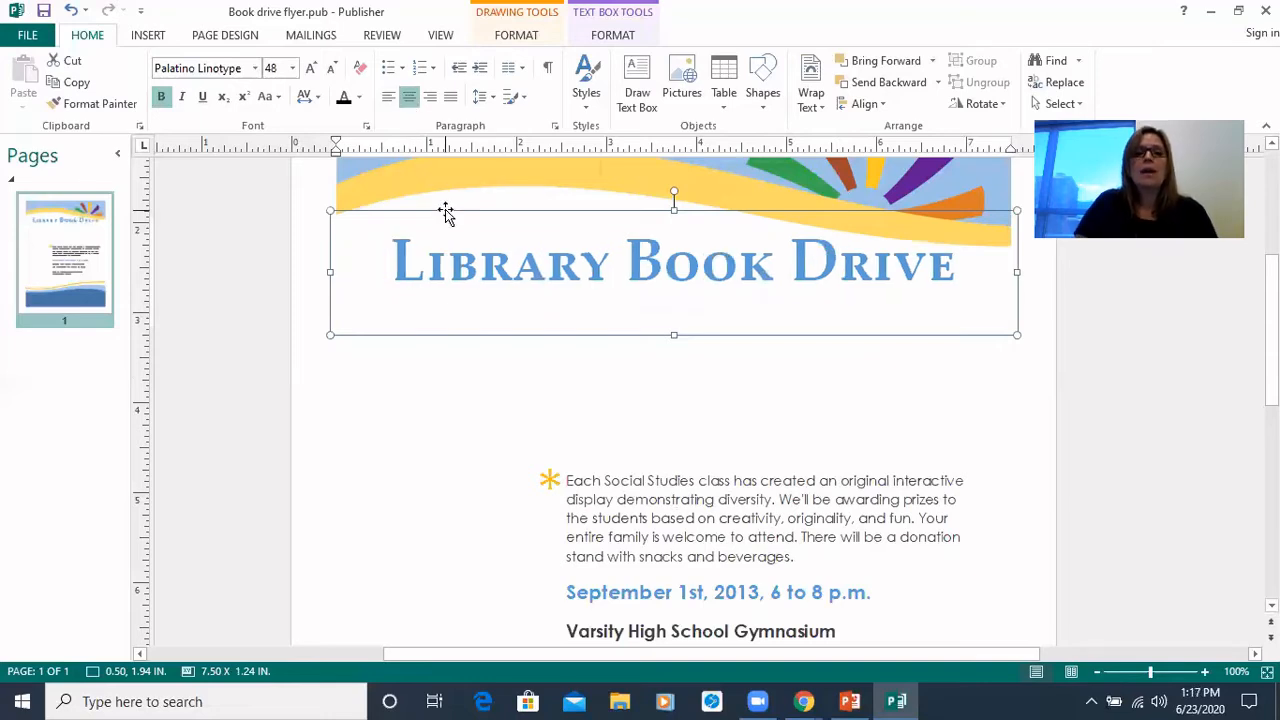
{"action": "left_click_drag", "start_coordinate": [445, 210], "coordinate": [444, 236]}
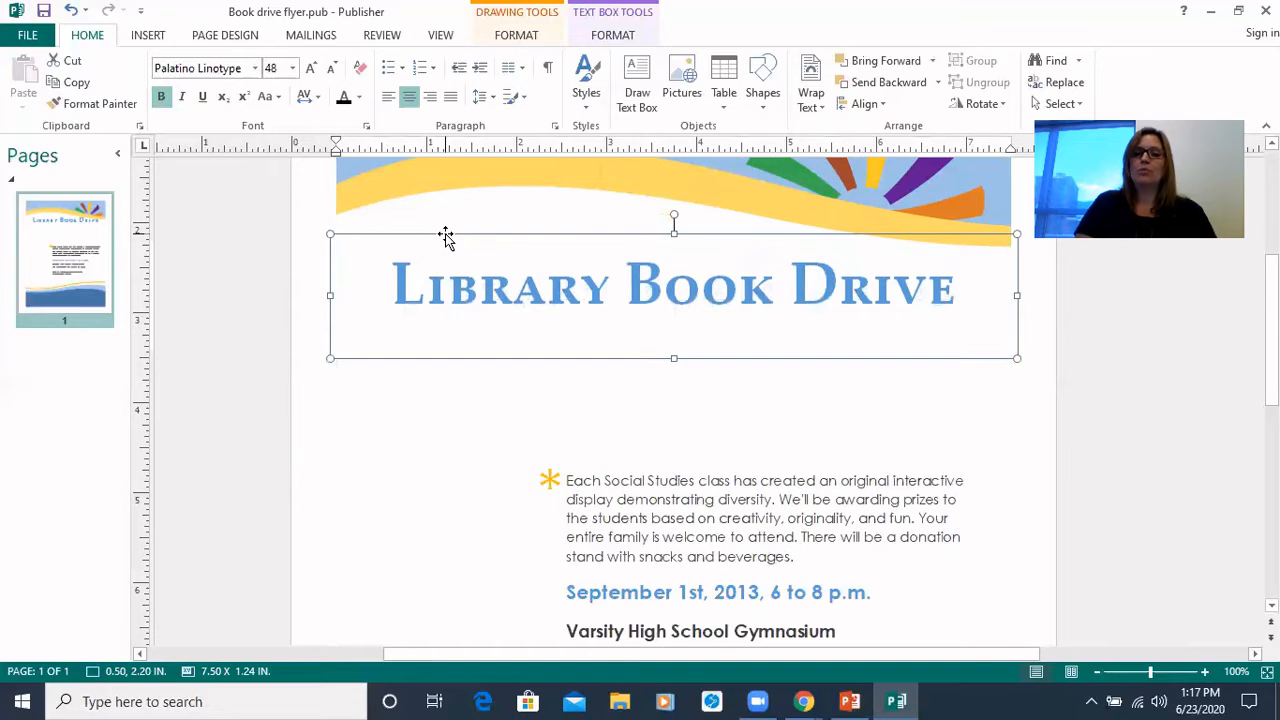
Step: Change the title's font color to the dark purple from the standard color palette and deselect the title
{"action": "triple_click", "coordinate": [430, 285]}
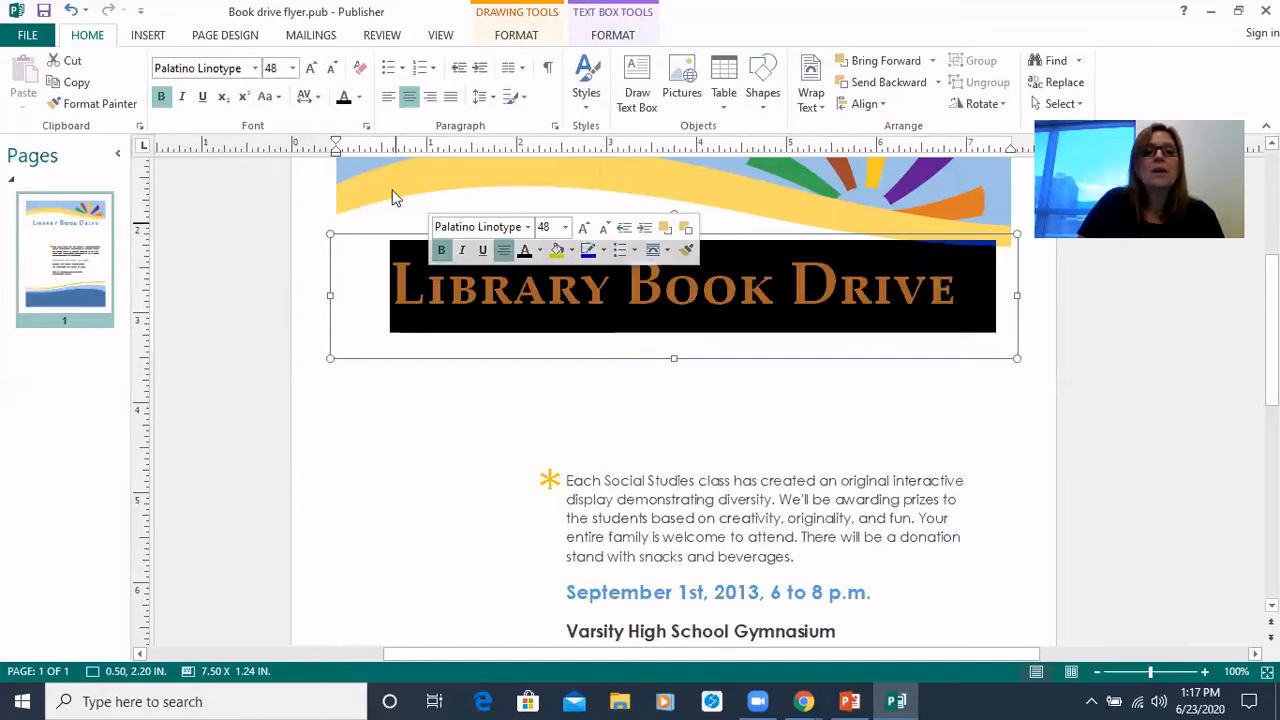
{"action": "left_click", "coordinate": [360, 100]}
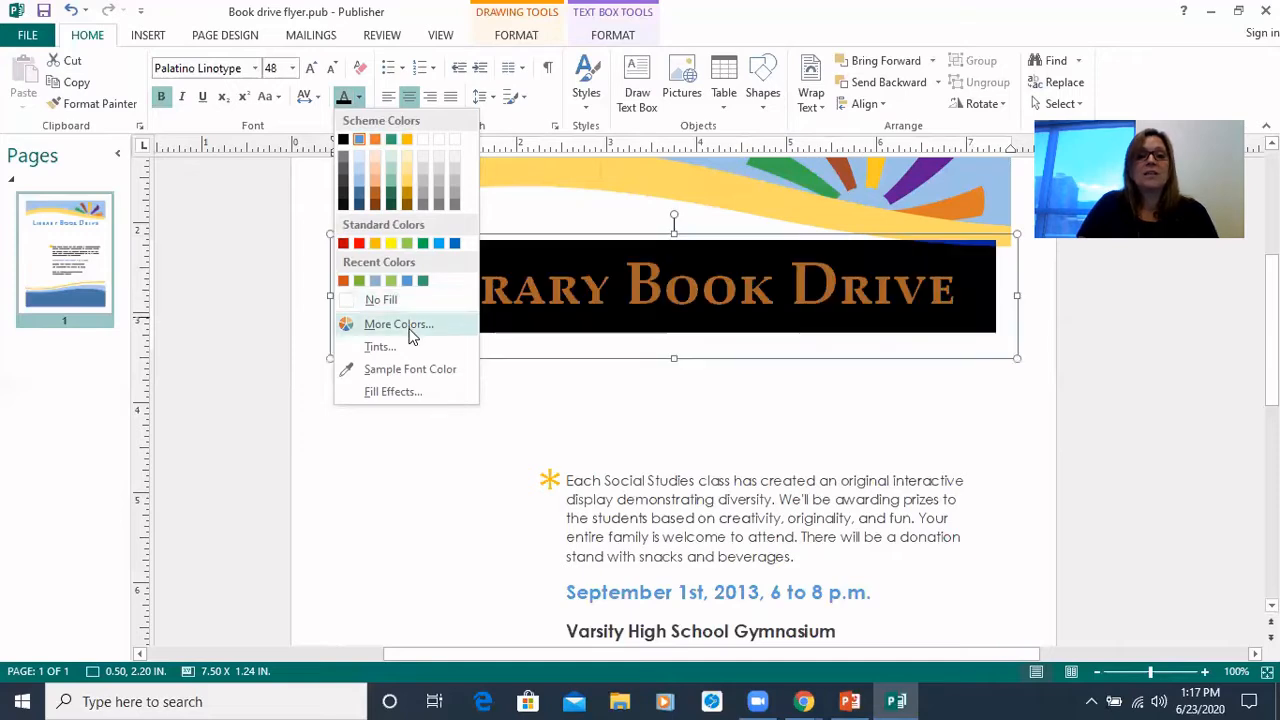
{"action": "left_click", "coordinate": [410, 326]}
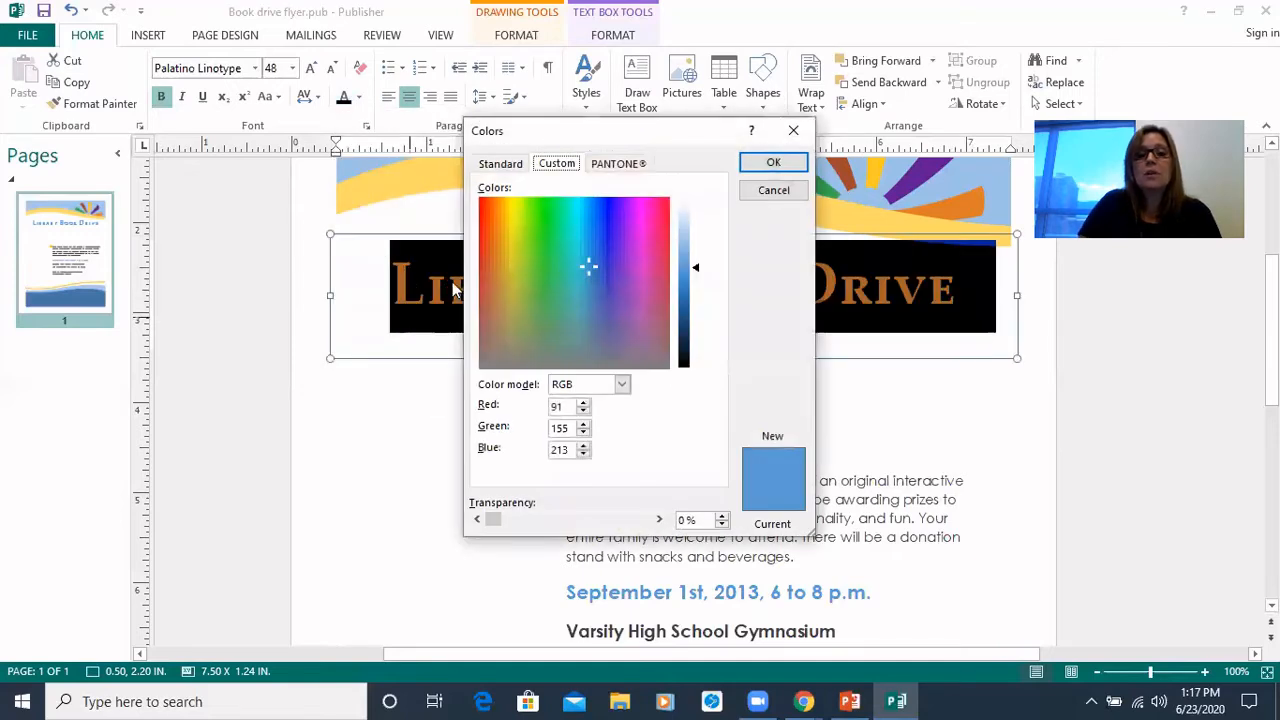
{"action": "left_click", "coordinate": [508, 166]}
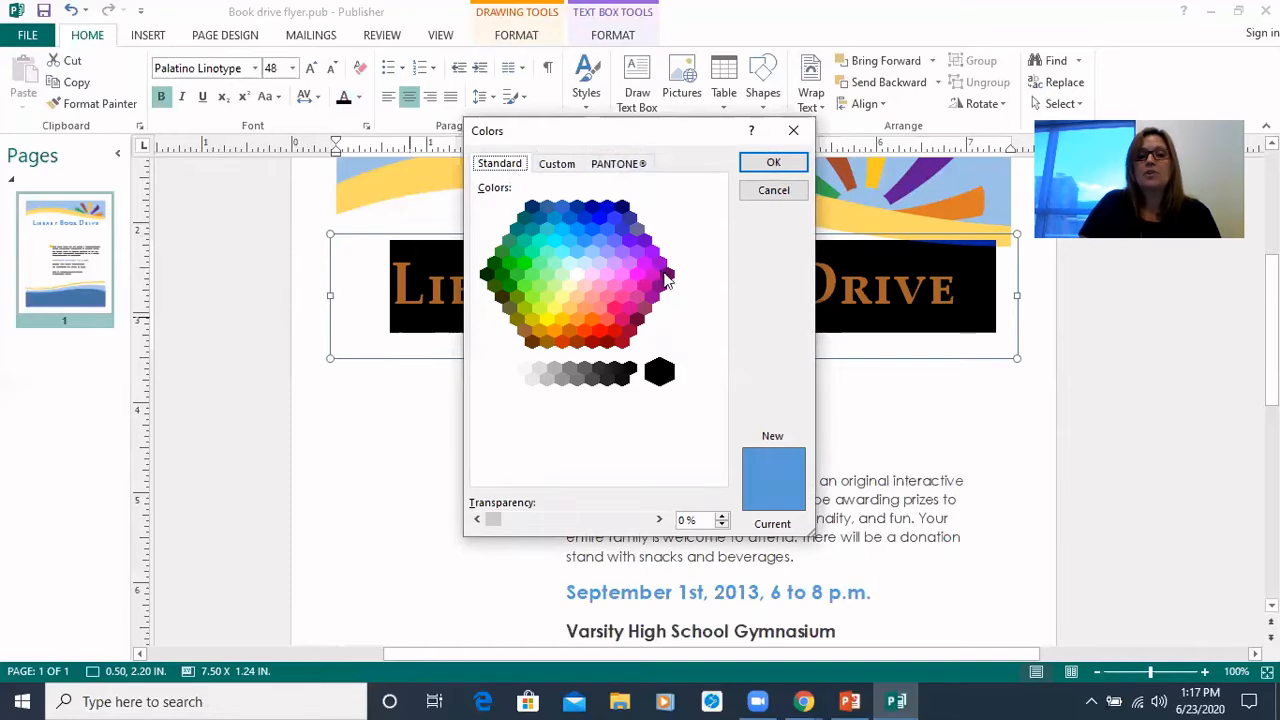
{"action": "left_click", "coordinate": [667, 274]}
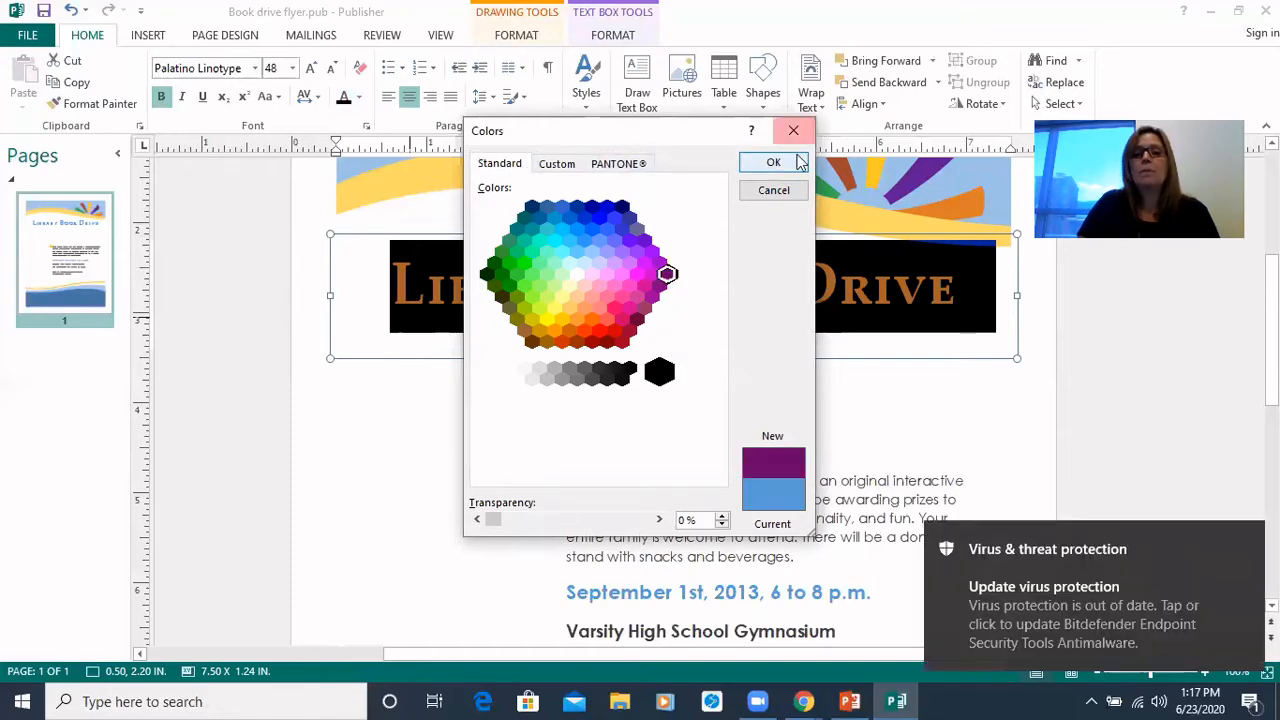
{"action": "left_click", "coordinate": [773, 162]}
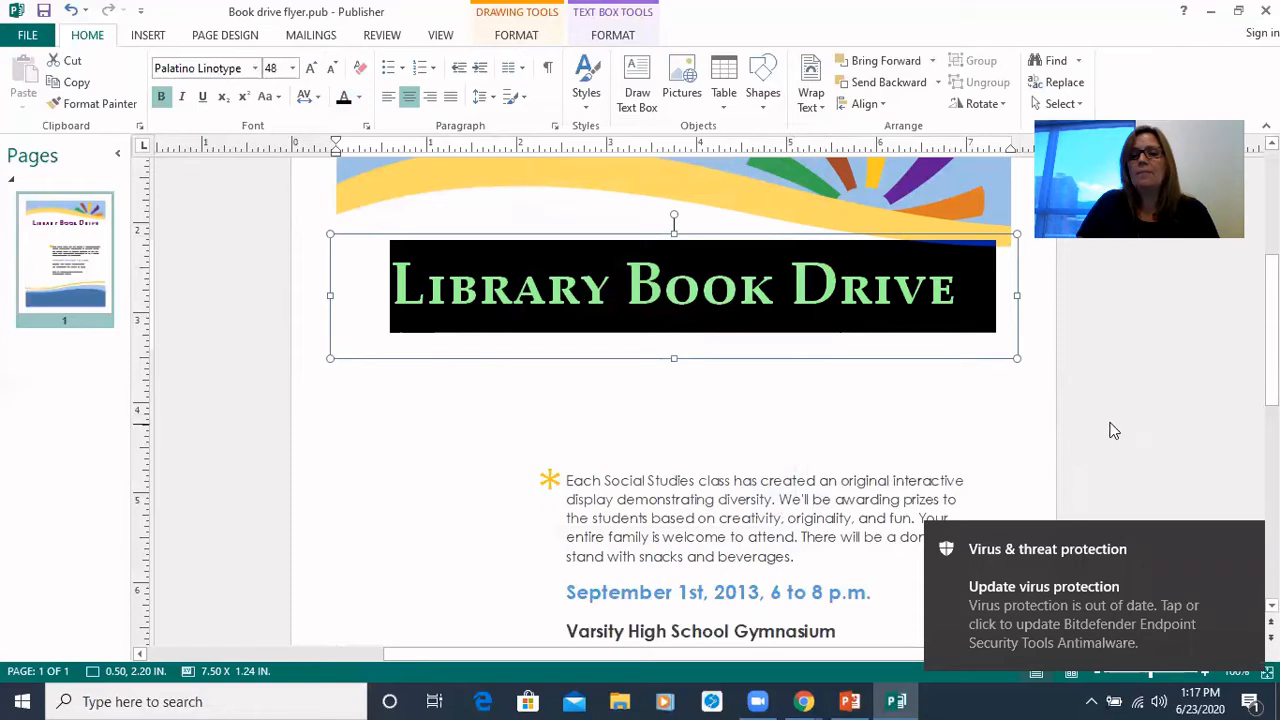
{"action": "left_click", "coordinate": [1111, 431]}
{"action": "left_click", "coordinate": [731, 318]}
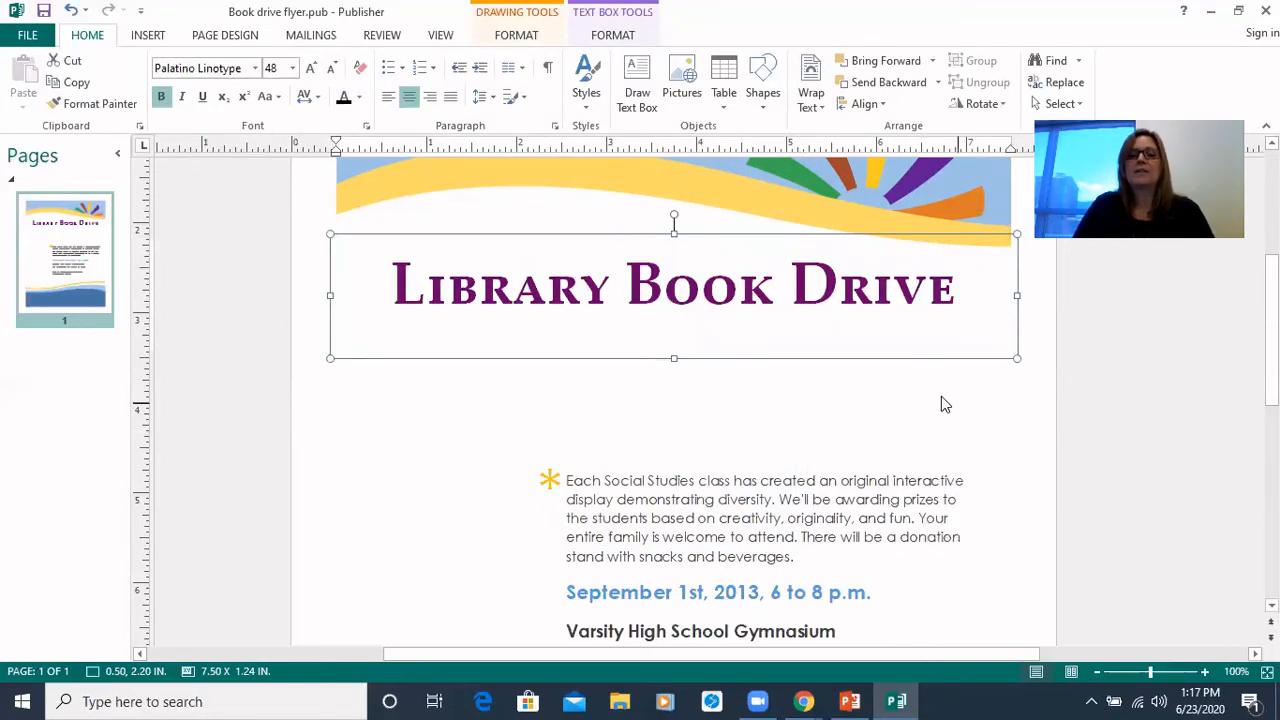
{"action": "left_click", "coordinate": [886, 390]}
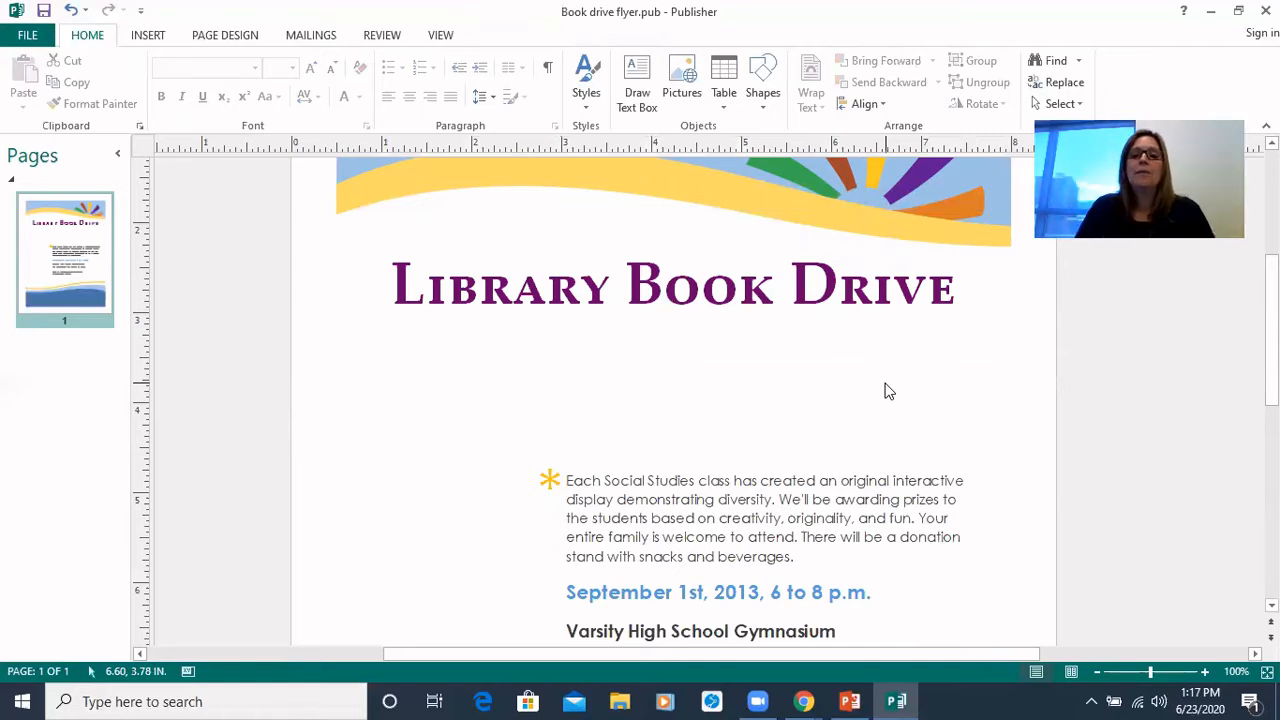
Step: Replace the event description with "Please bring a Childrens' book to the Library to be donated to a child in need." and correct "Childrens" to "Children's"
{"action": "left_click", "coordinate": [741, 270]}
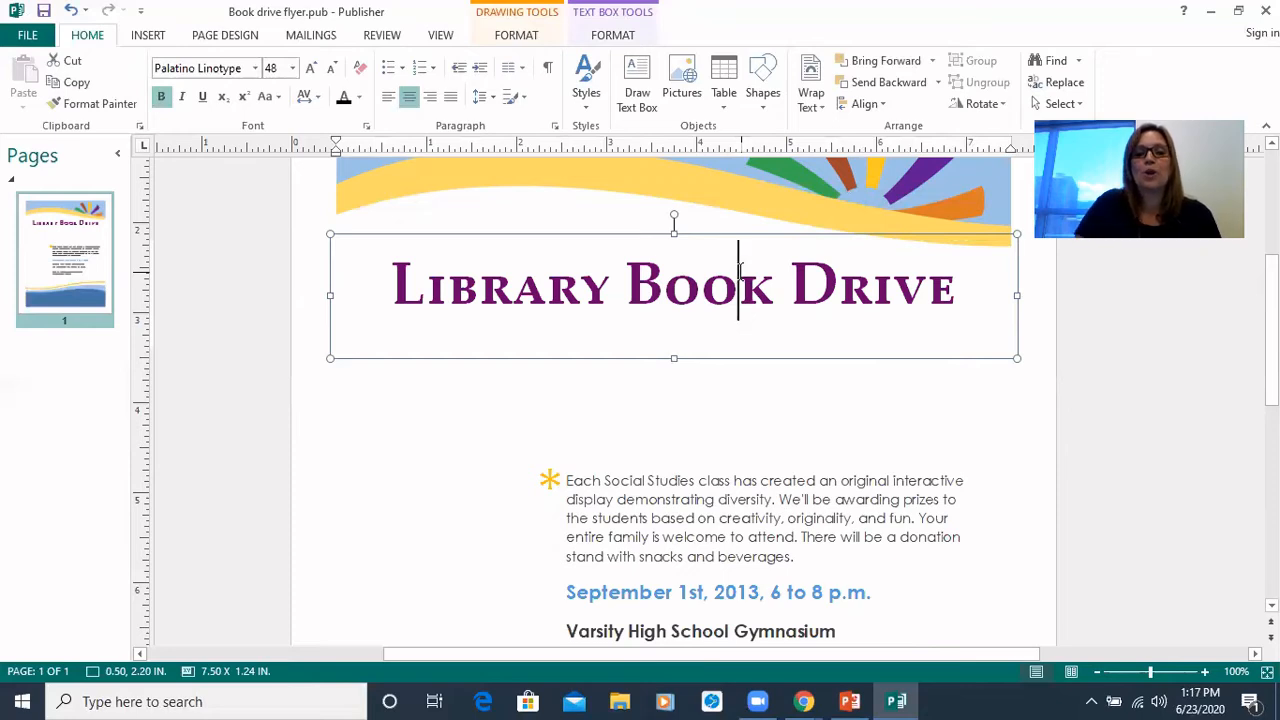
{"action": "left_click", "coordinate": [569, 482]}
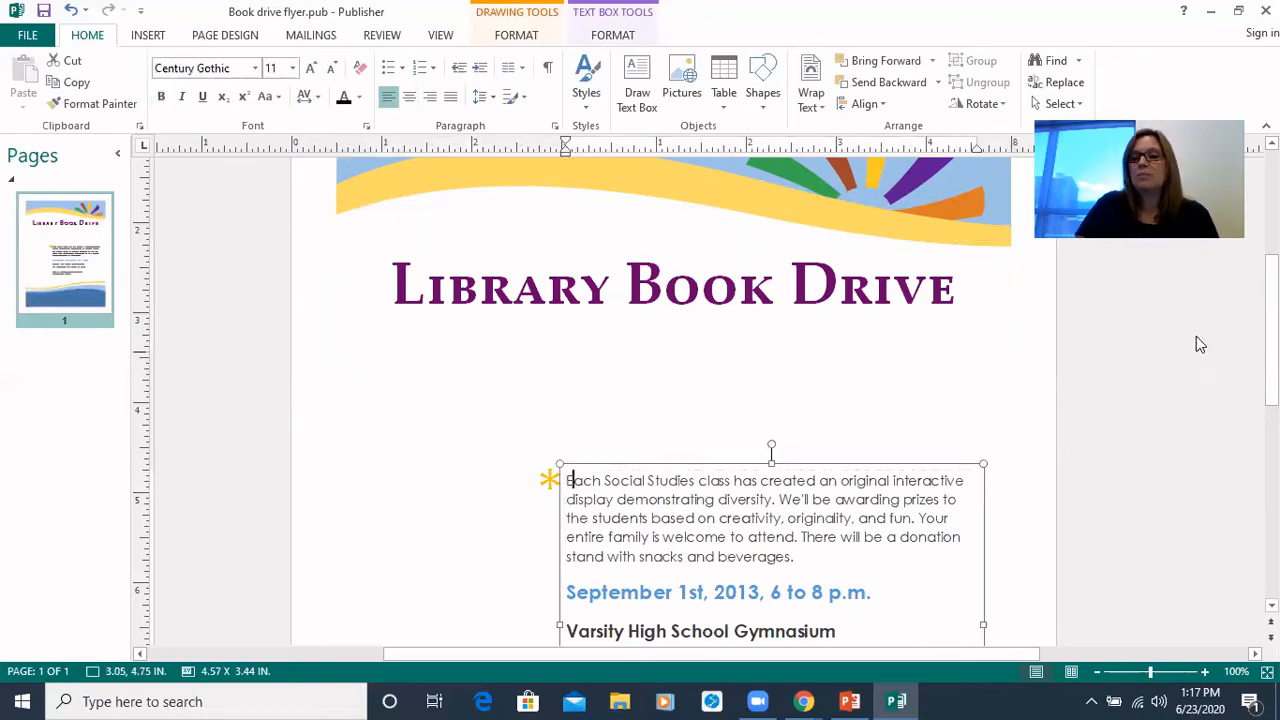
{"action": "scroll", "coordinate": [1270, 340], "scroll_direction": "down", "scroll_amount": 3}
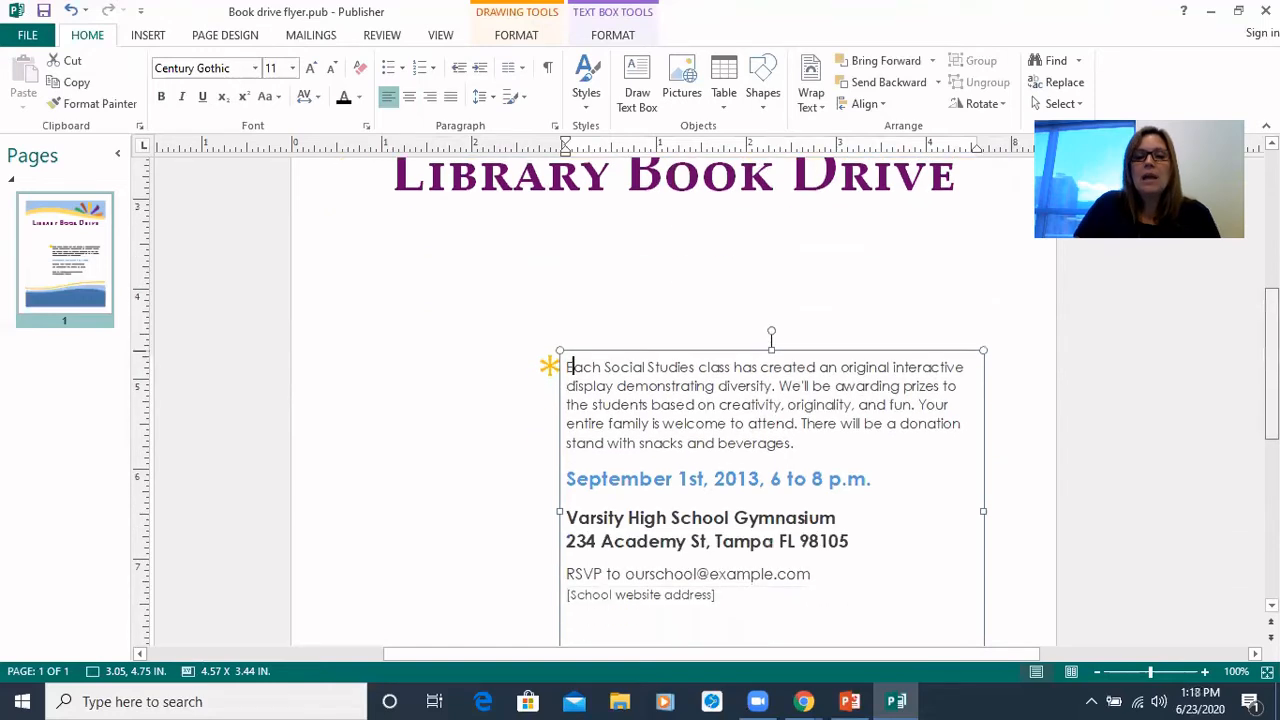
{"action": "scroll", "coordinate": [1270, 380], "scroll_direction": "down", "scroll_amount": 2}
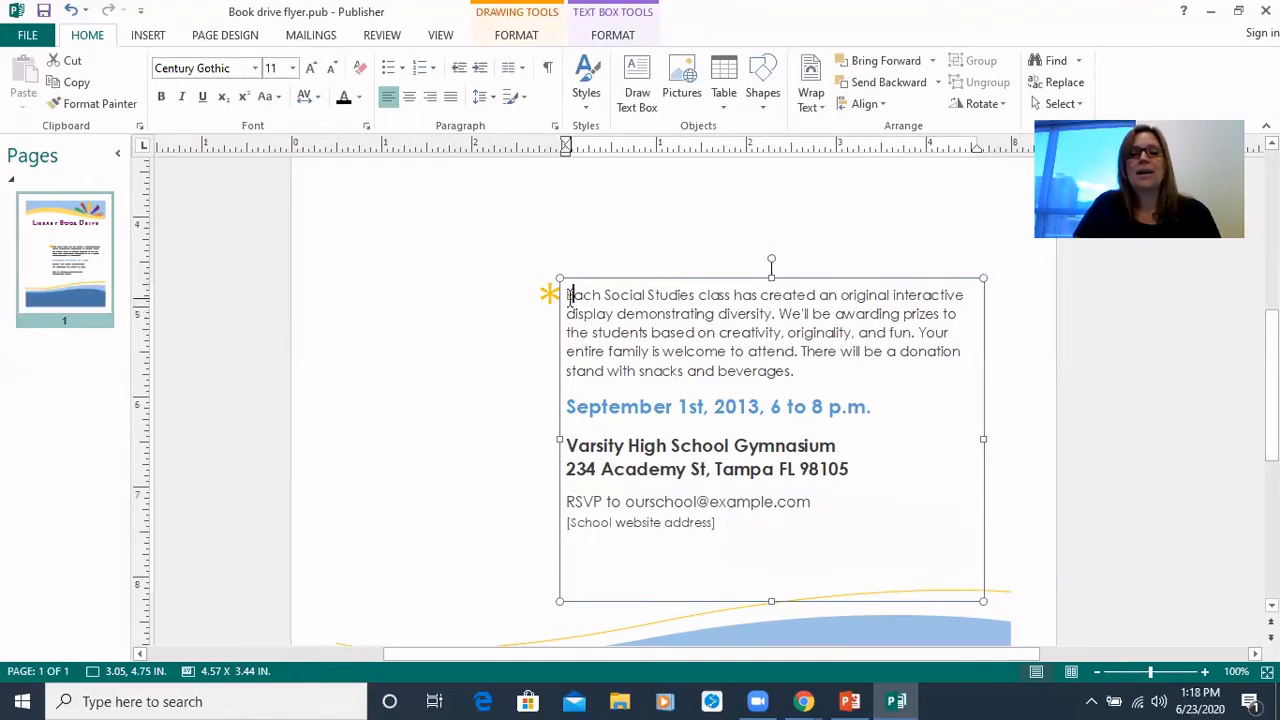
{"action": "double_click", "coordinate": [621, 309]}
{"action": "triple_click", "coordinate": [626, 302]}
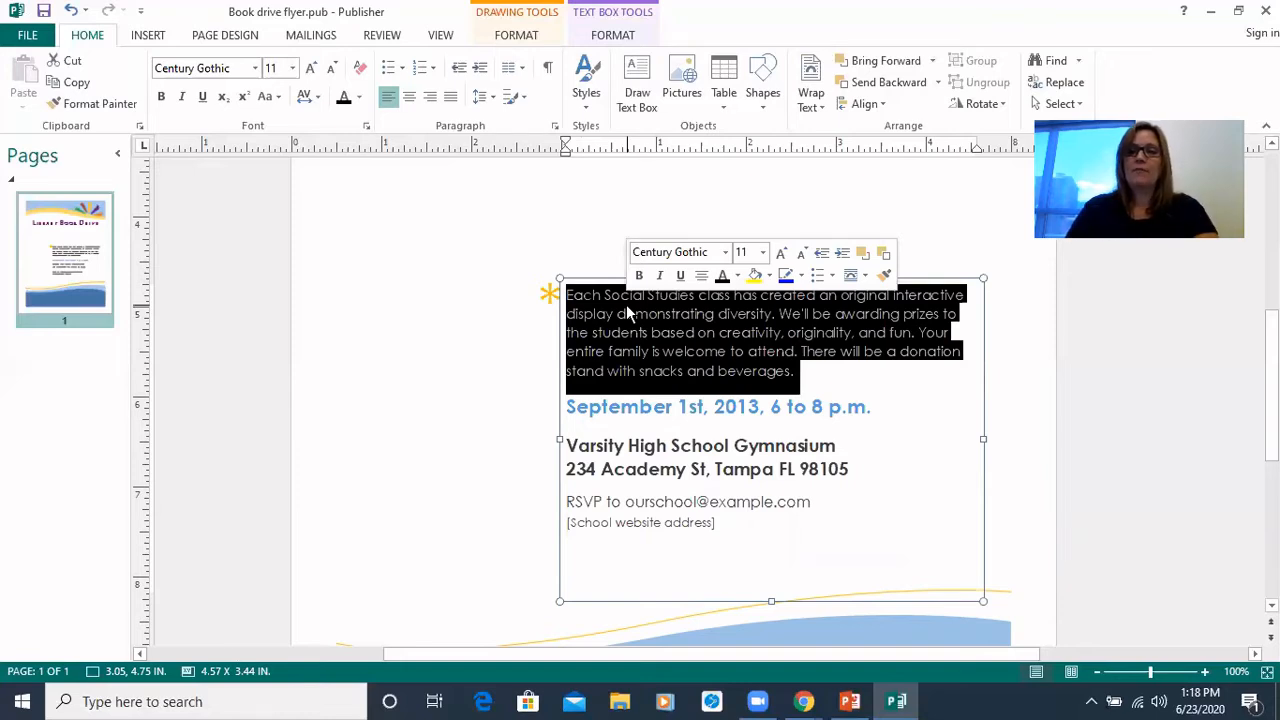
{"action": "type", "text": "P"}
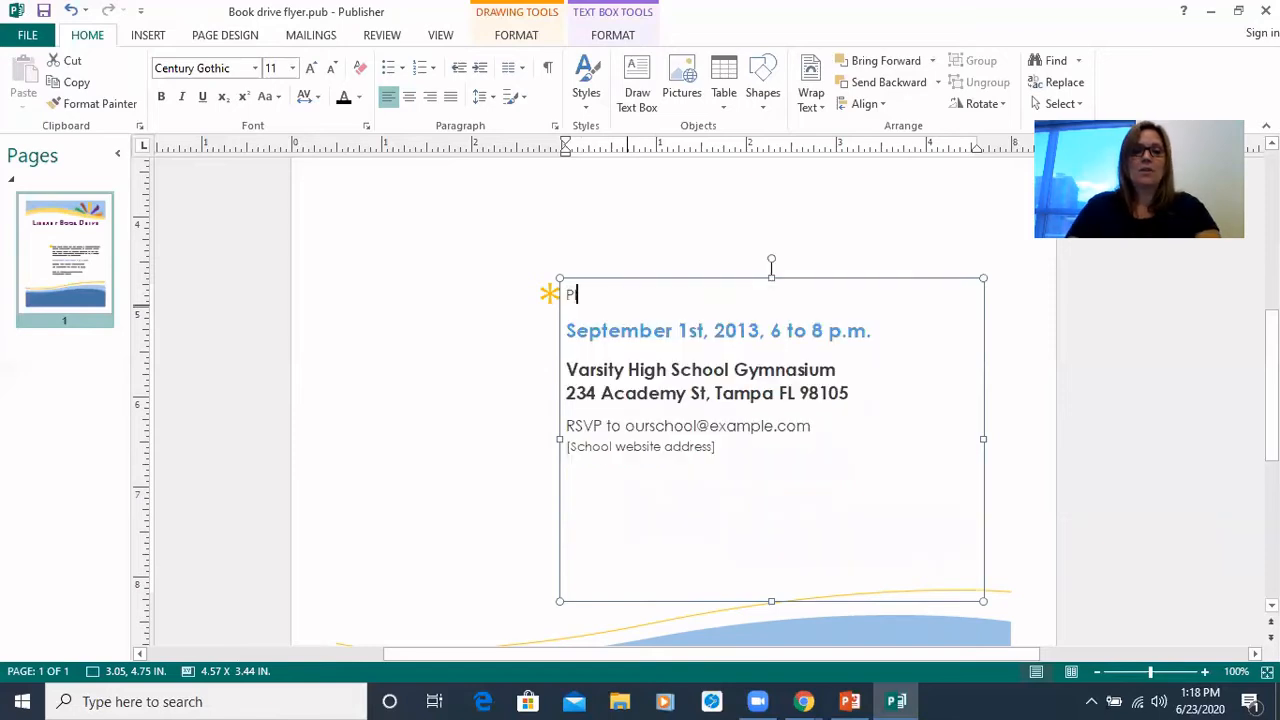
{"action": "type", "text": "lease br"}
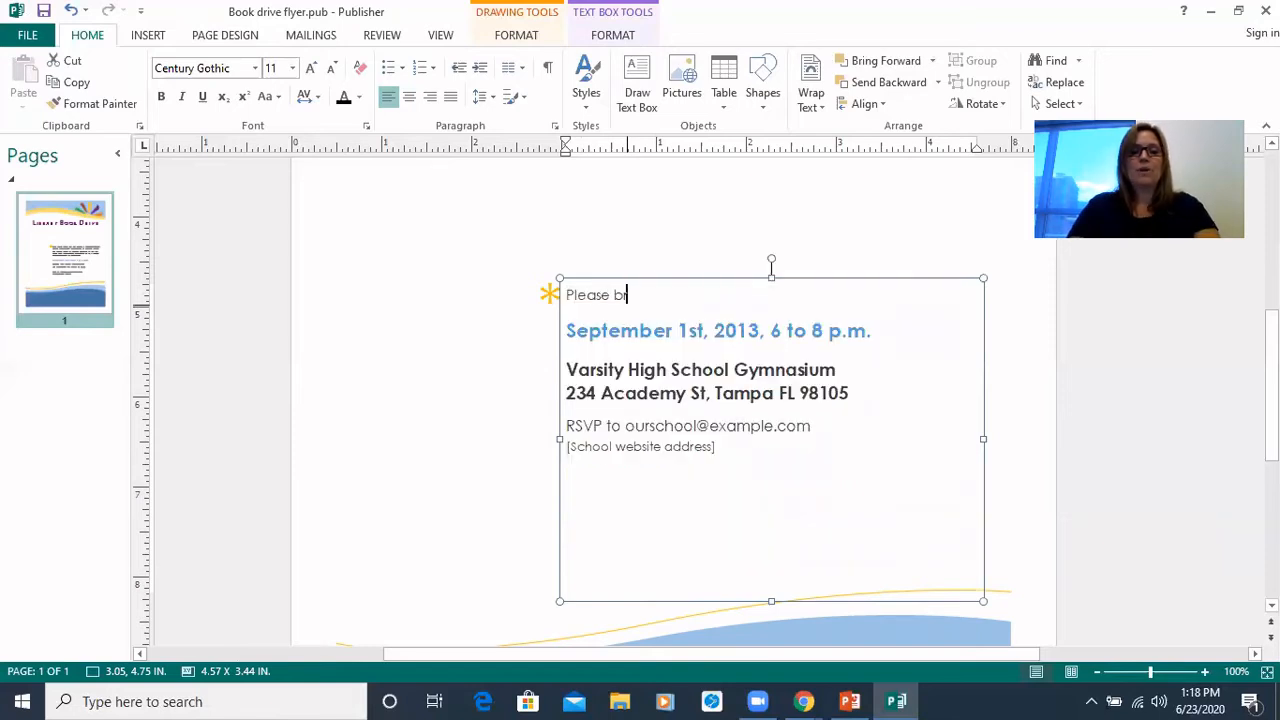
{"action": "type", "text": "ing a Children"}
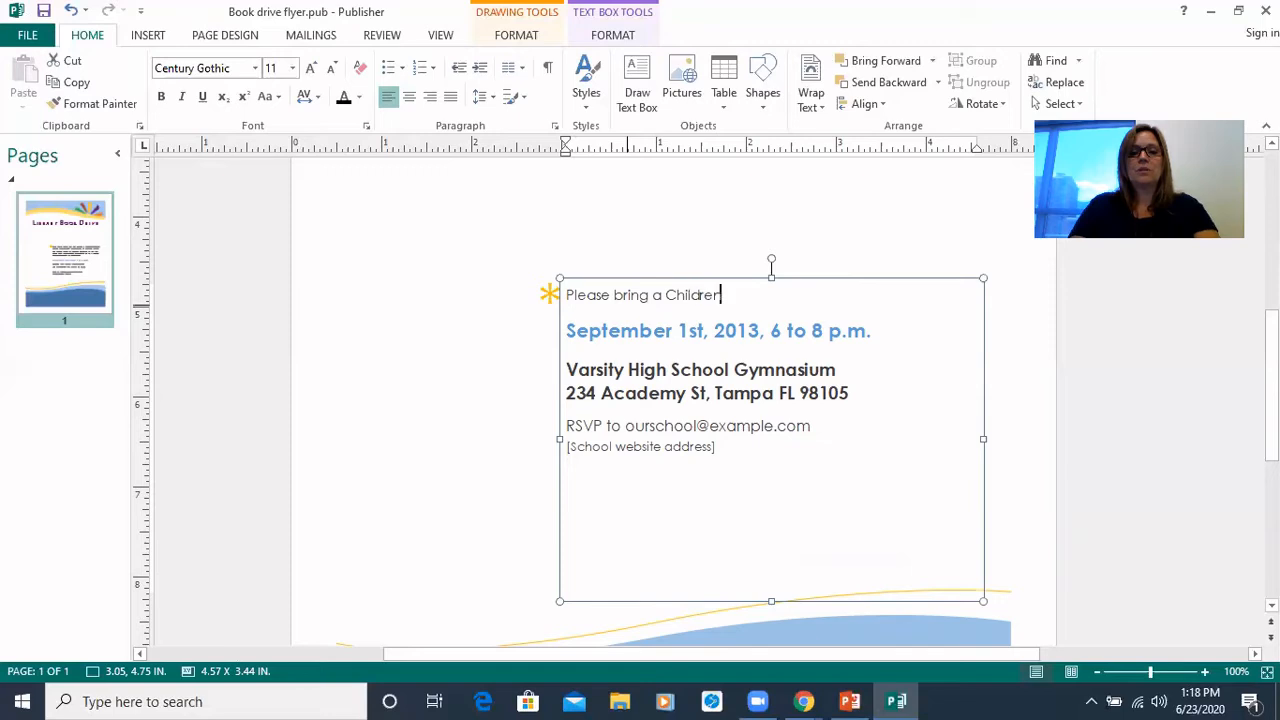
{"action": "type", "text": "'"}
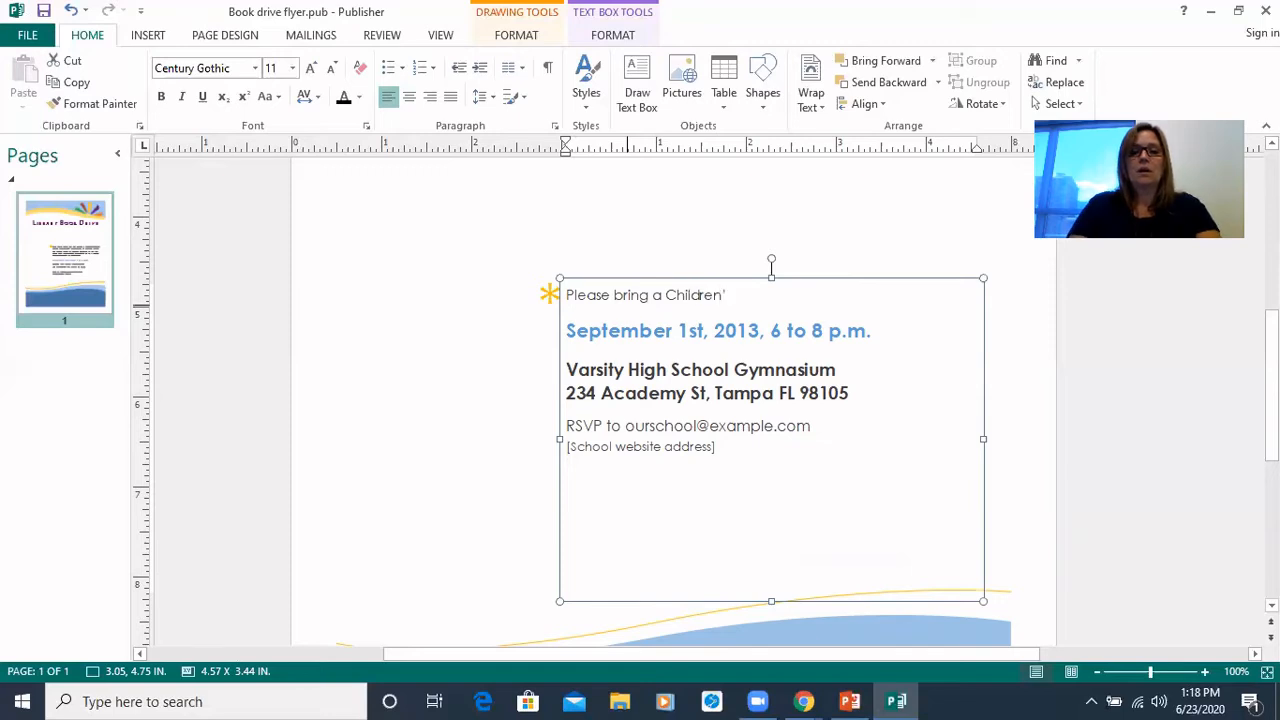
{"action": "key", "text": "BackSpace"}
{"action": "type", "text": "s"}
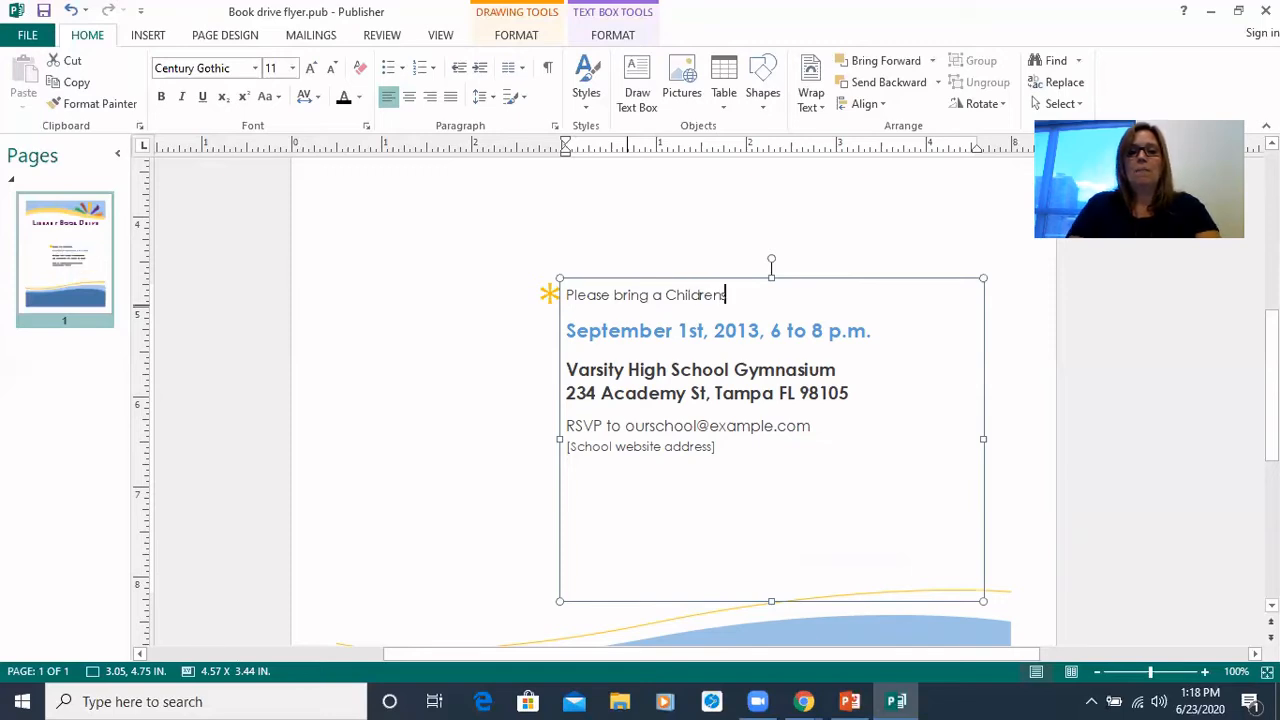
{"action": "type", "text": "' book to the"}
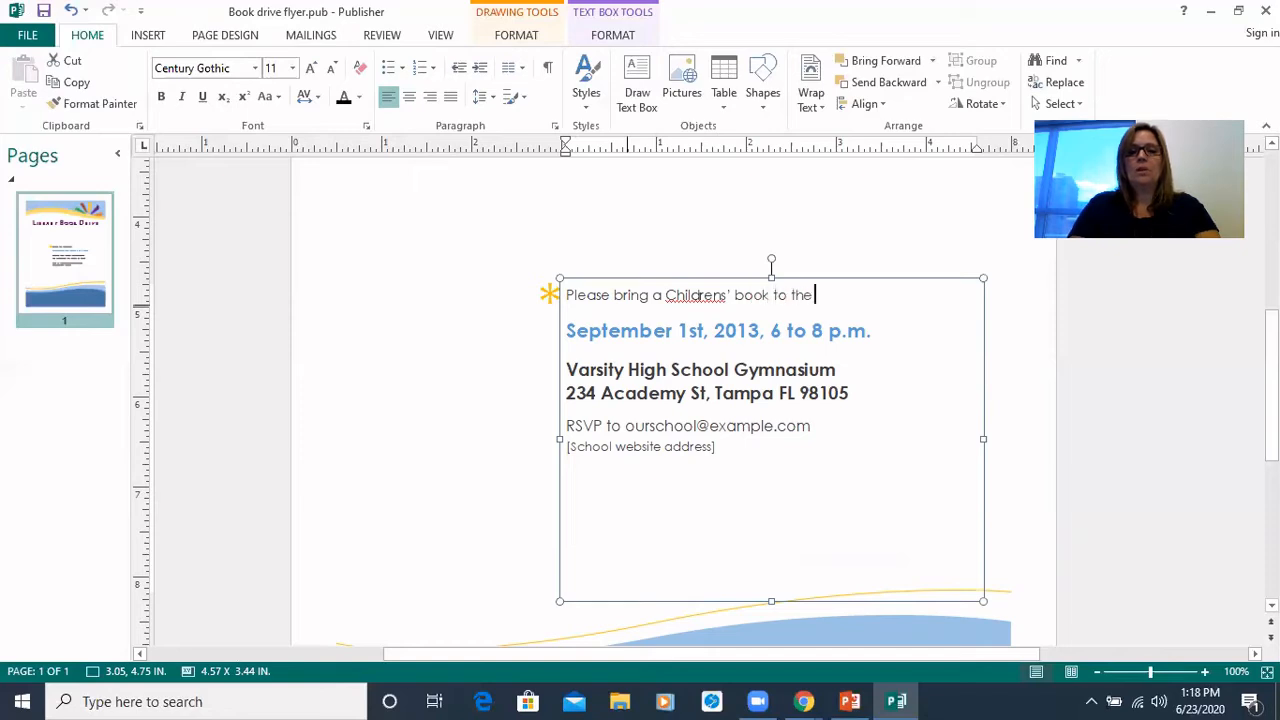
{"action": "type", "text": " Library"}
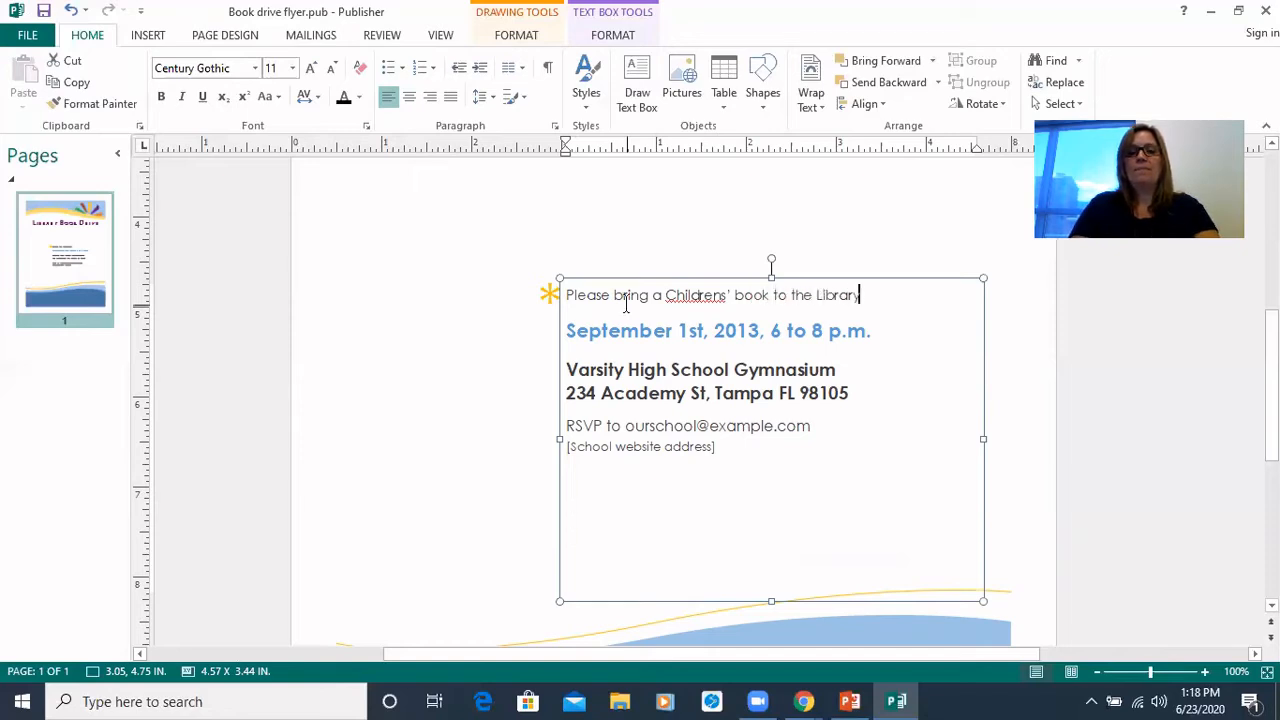
{"action": "type", "text": " to"}
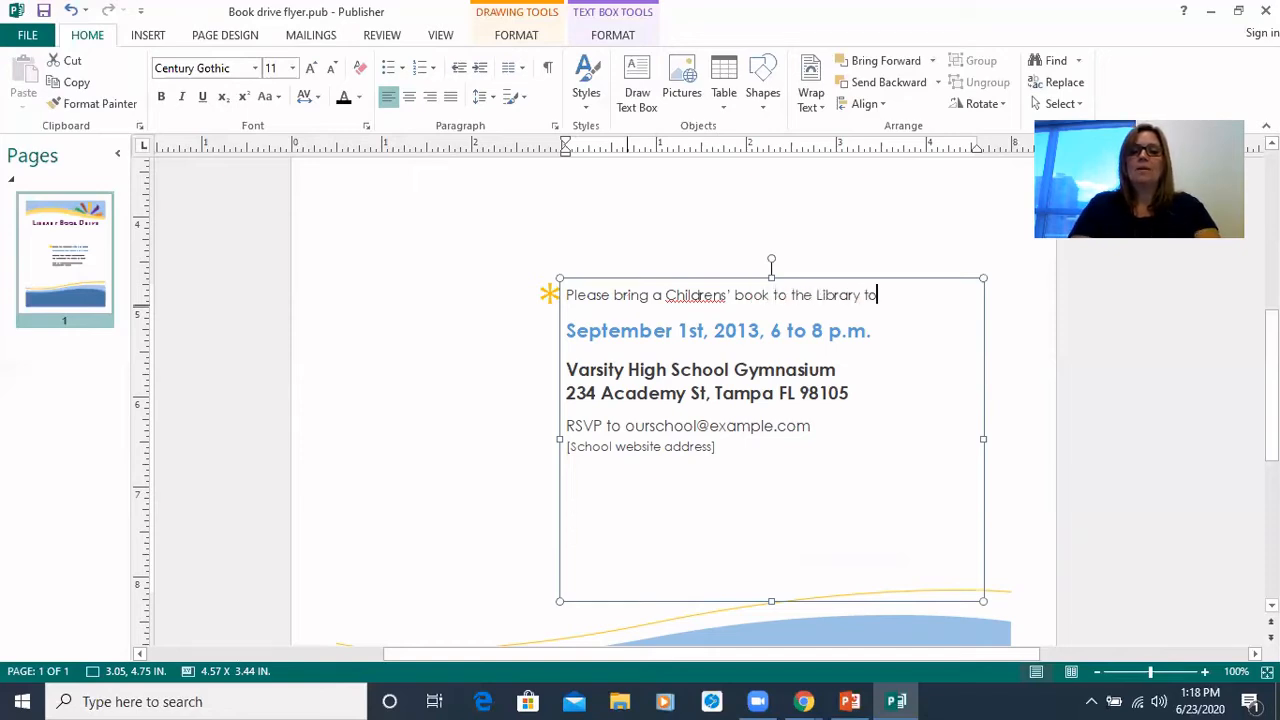
{"action": "type", "text": " be dona"}
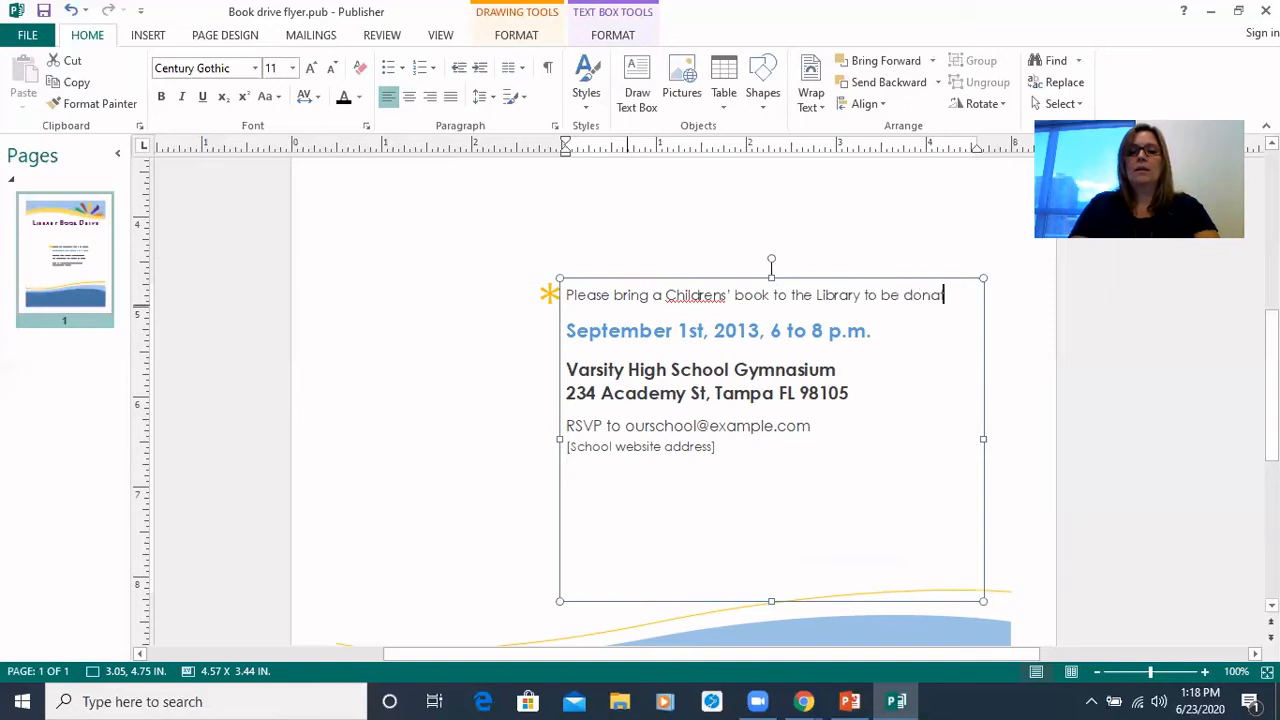
{"action": "type", "text": "ted to a child"}
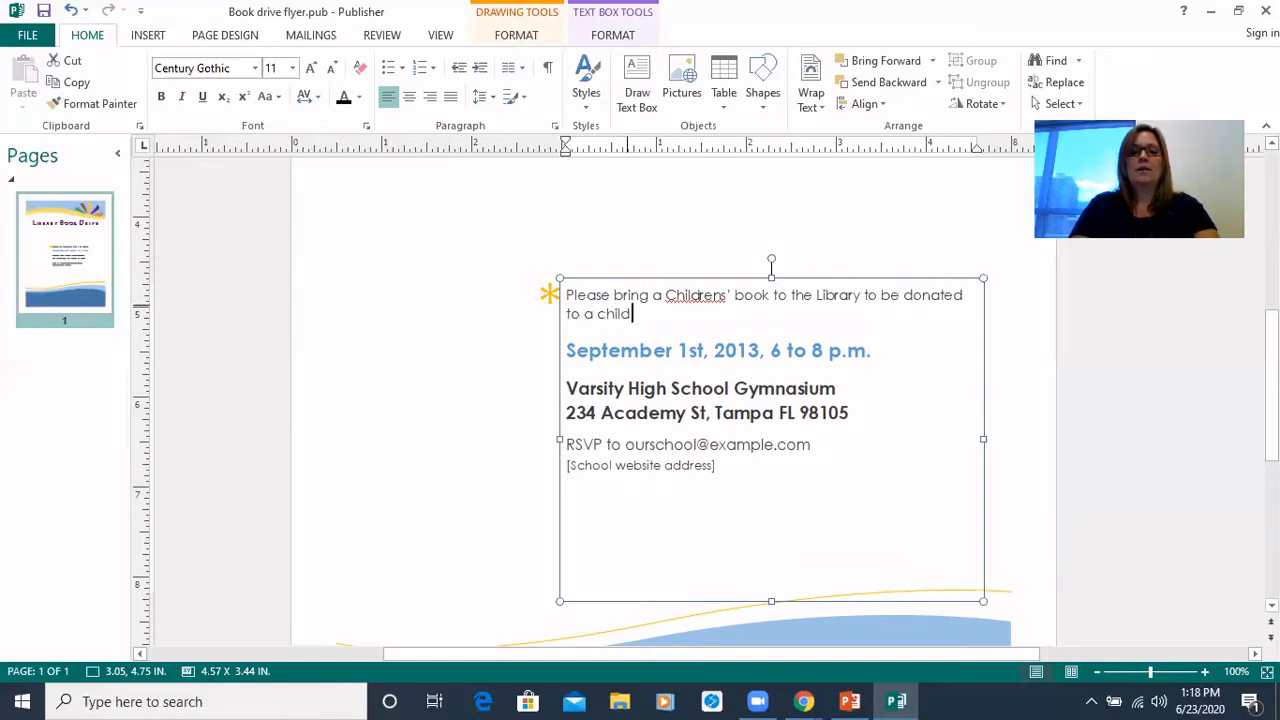
{"action": "type", "text": " in need."}
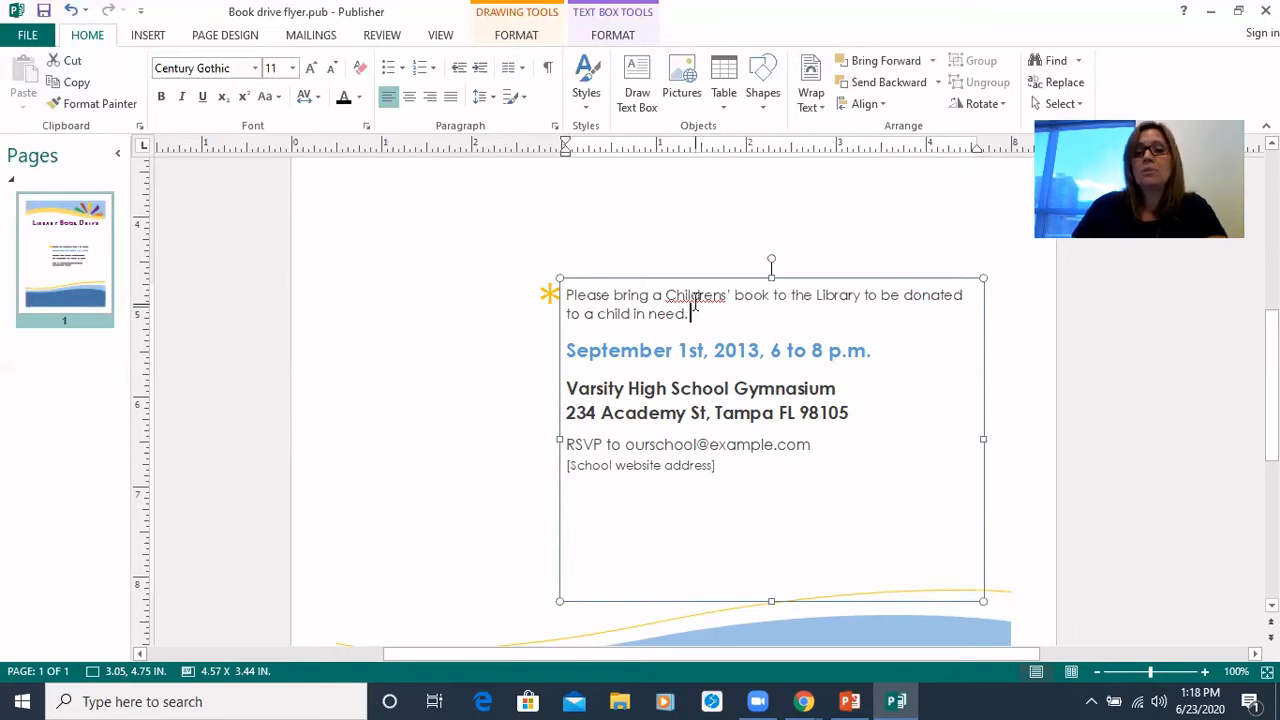
{"action": "right_click", "coordinate": [698, 296]}
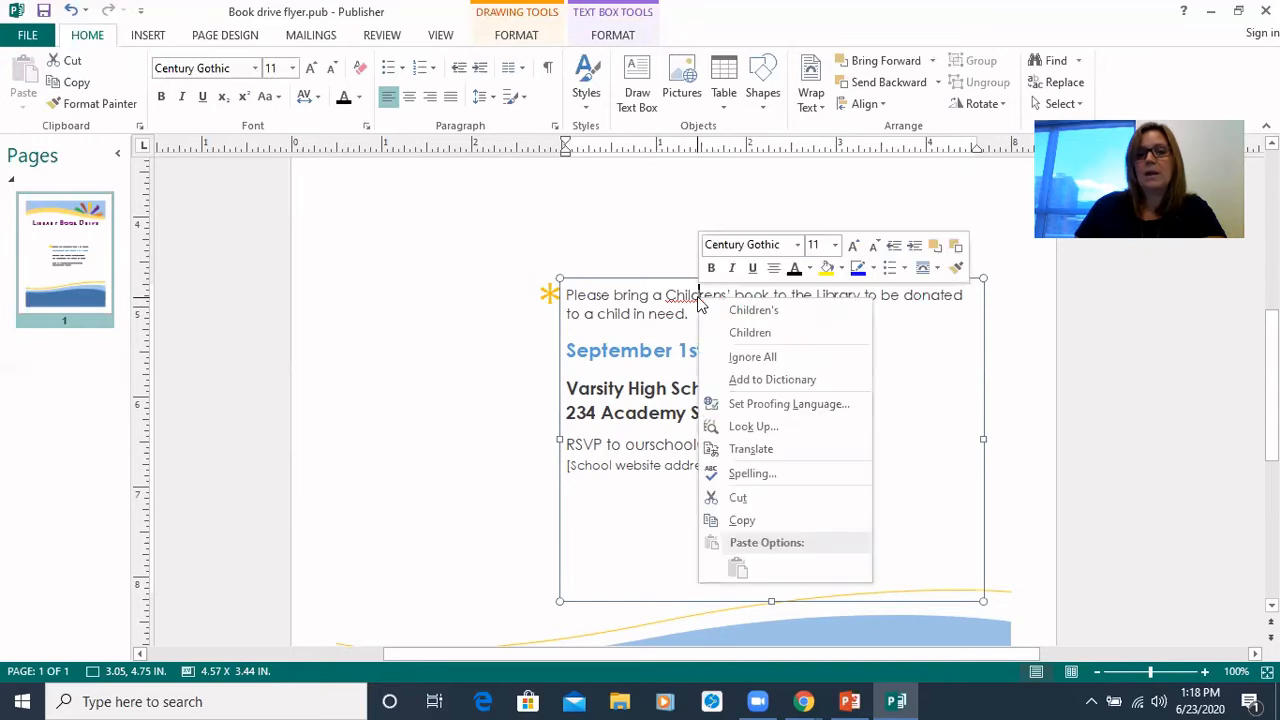
{"action": "left_click", "coordinate": [753, 310]}
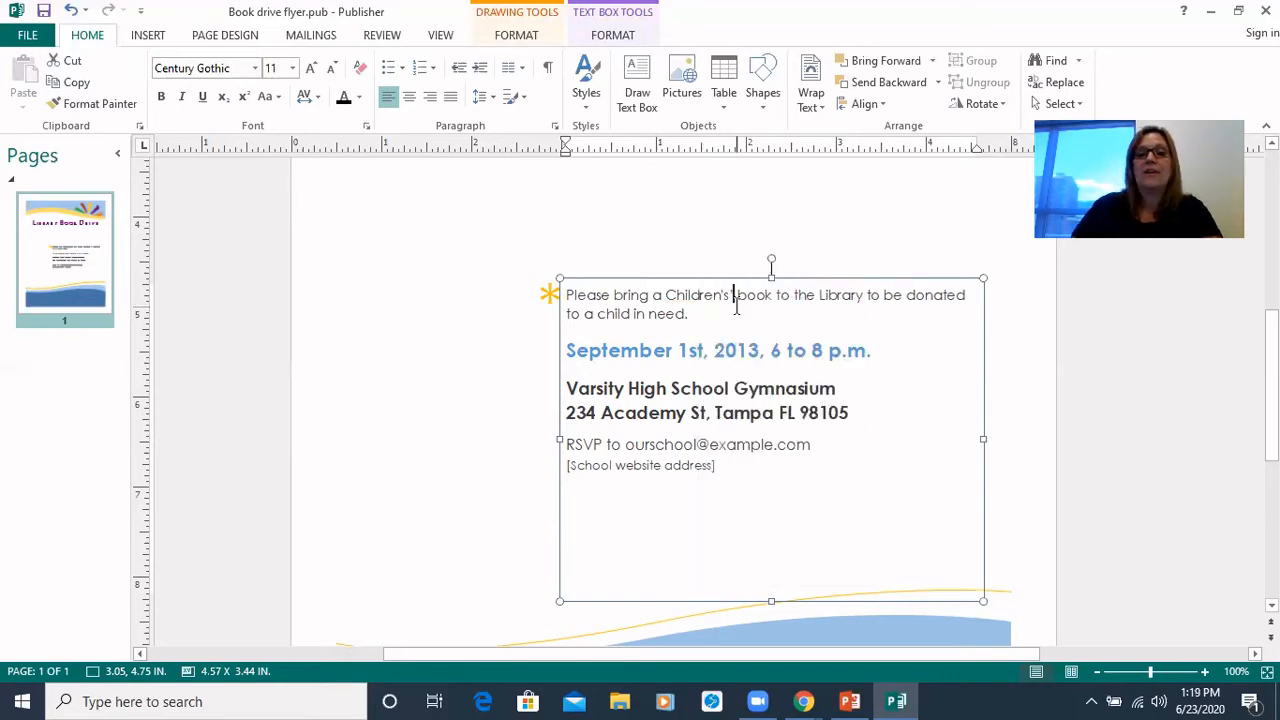
Step: Replace the blue date and time line with "September 1 through 30, 2020"
{"action": "double_click", "coordinate": [617, 350]}
{"action": "left_click", "coordinate": [617, 350]}
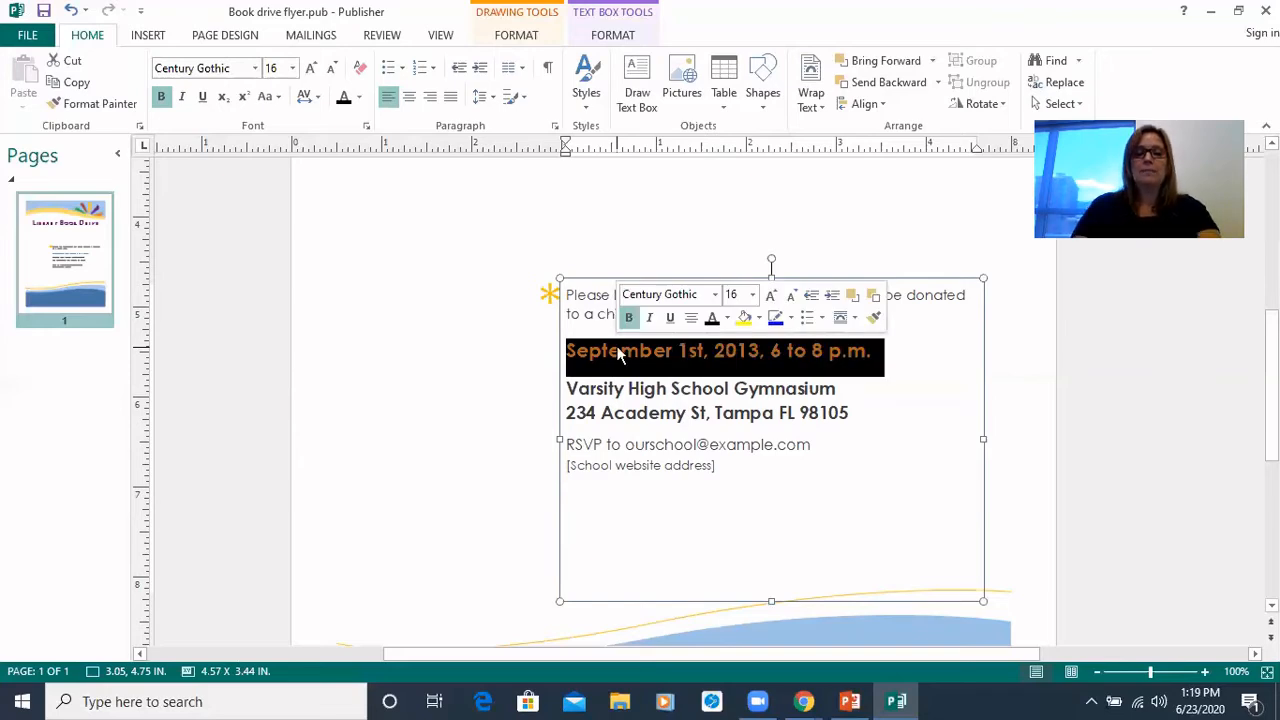
{"action": "type", "text": "Sep"}
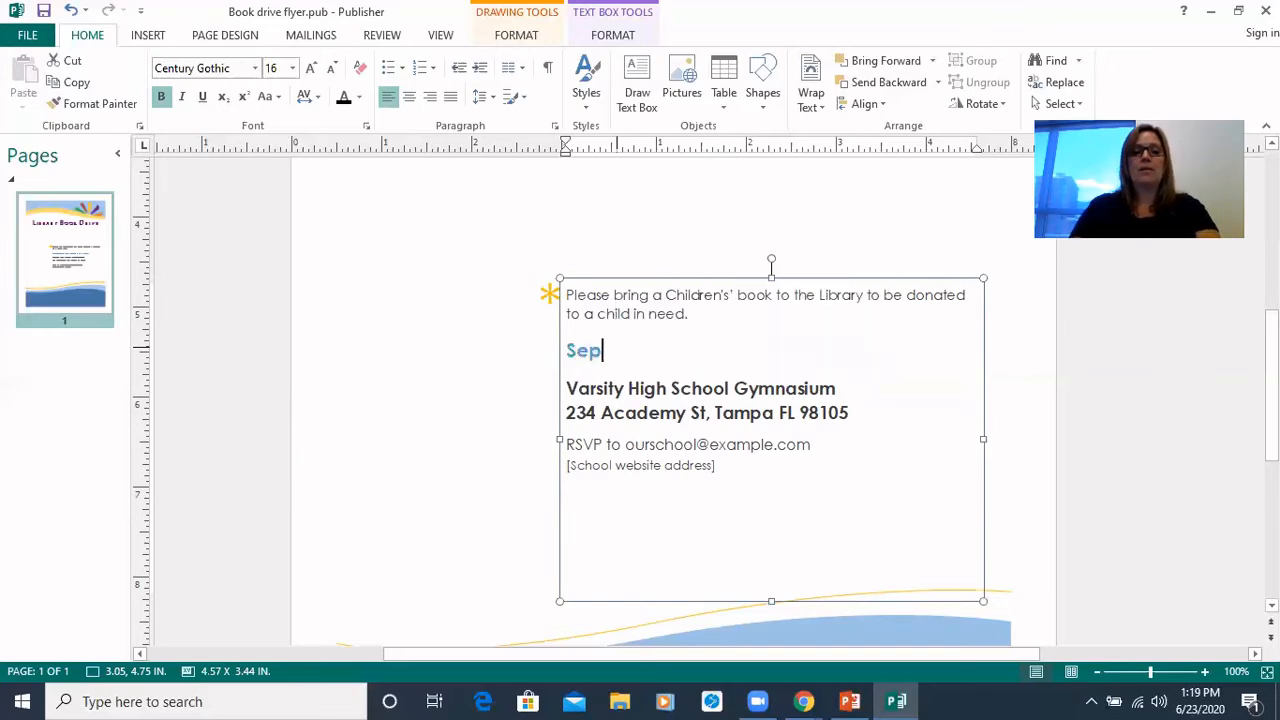
{"action": "type", "text": "tember 1"}
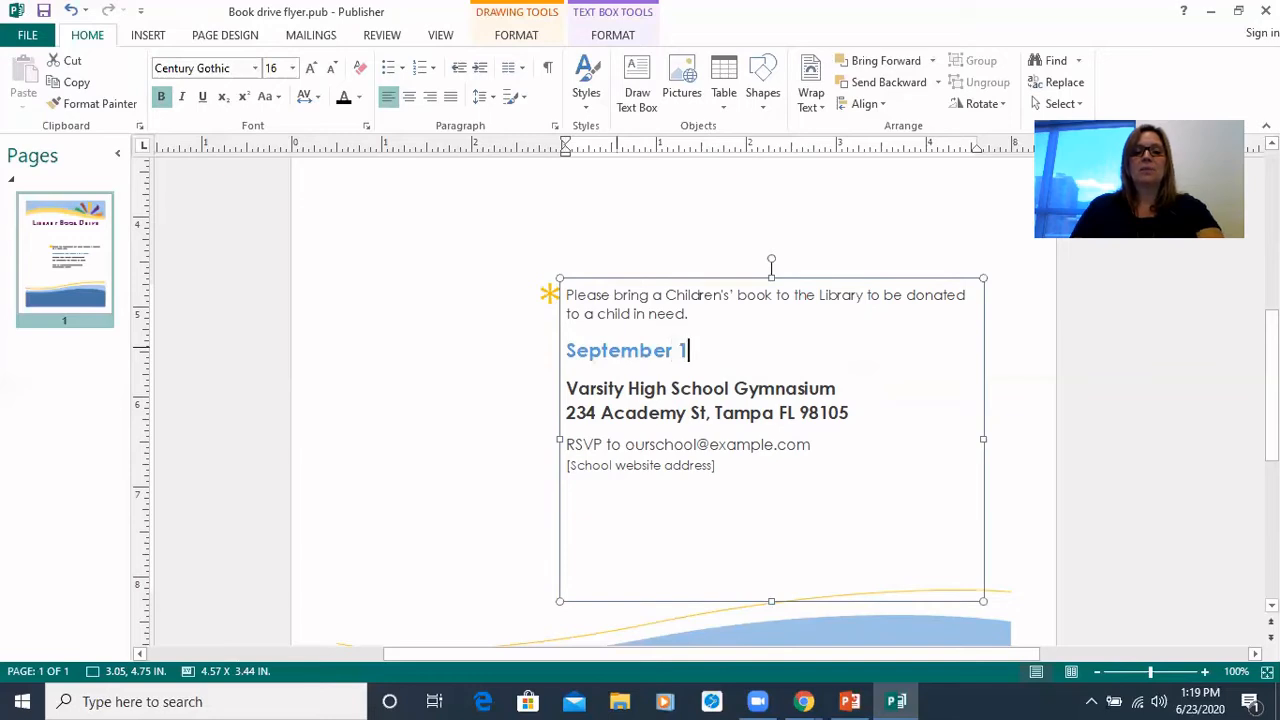
{"action": "type", "text": " through 3"}
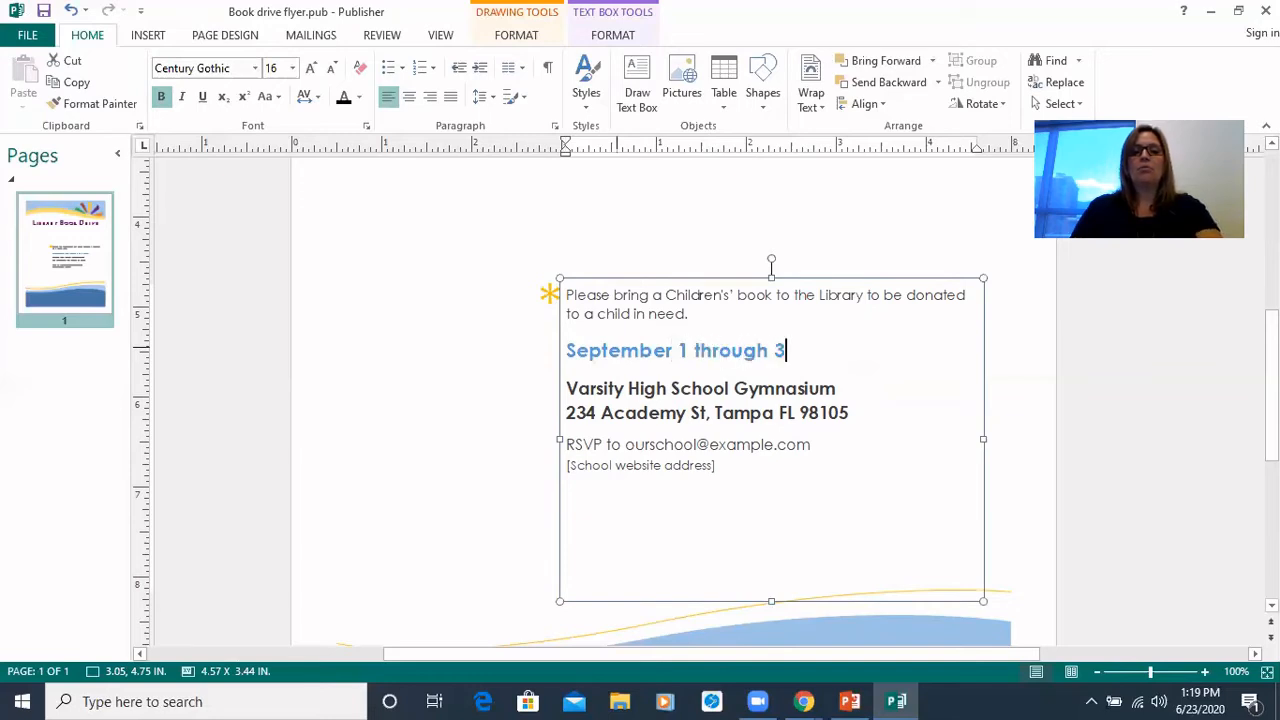
{"action": "type", "text": "0, 2020"}
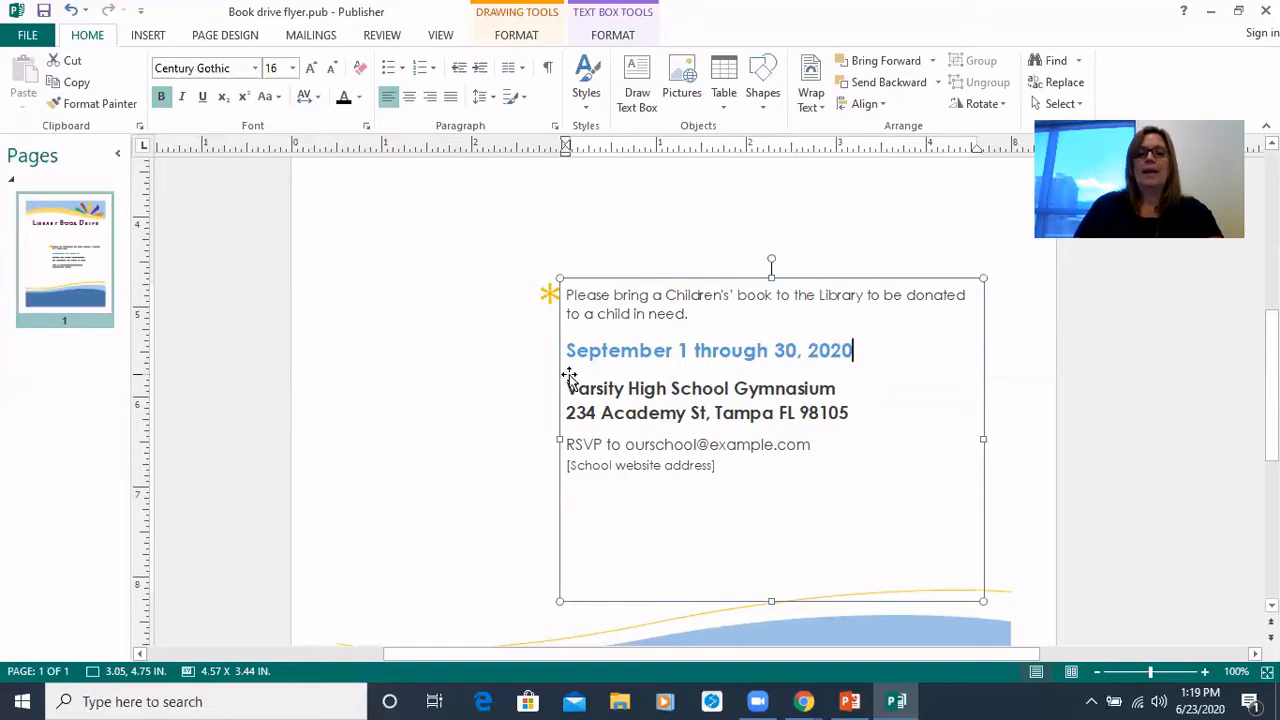
Step: Replace the bold venue and address lines with "Yonkers Public Library" and the library's street address and ZIP code on the line below
{"action": "triple_click", "coordinate": [619, 389]}
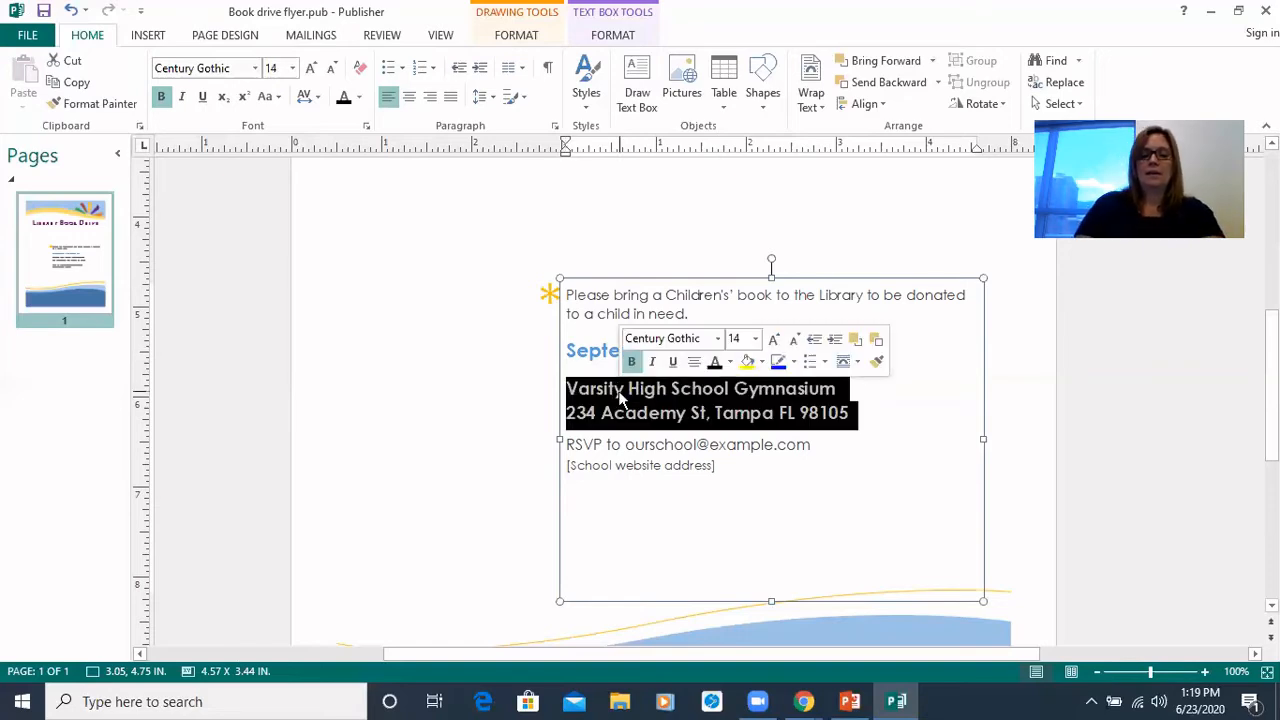
{"action": "type", "text": "Yokn"}
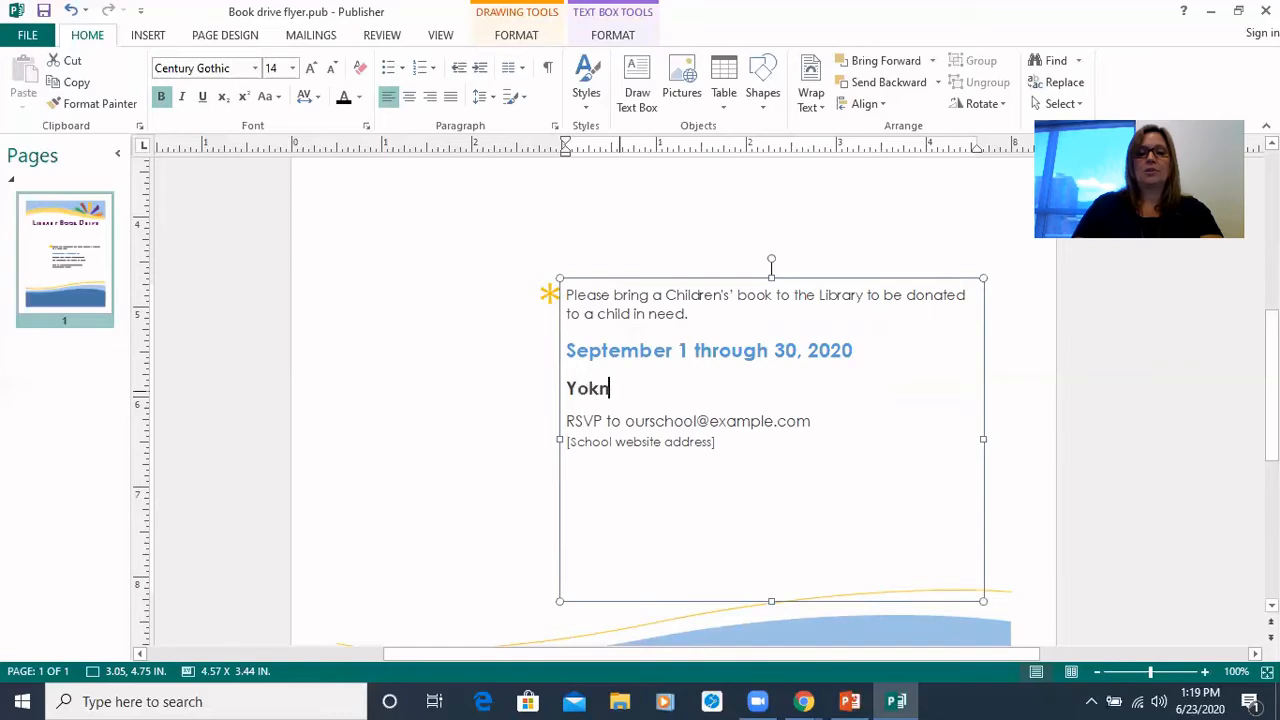
{"action": "key", "text": "BackSpace"}
{"action": "key", "text": "BackSpace"}
{"action": "type", "text": "nkers Publi"}
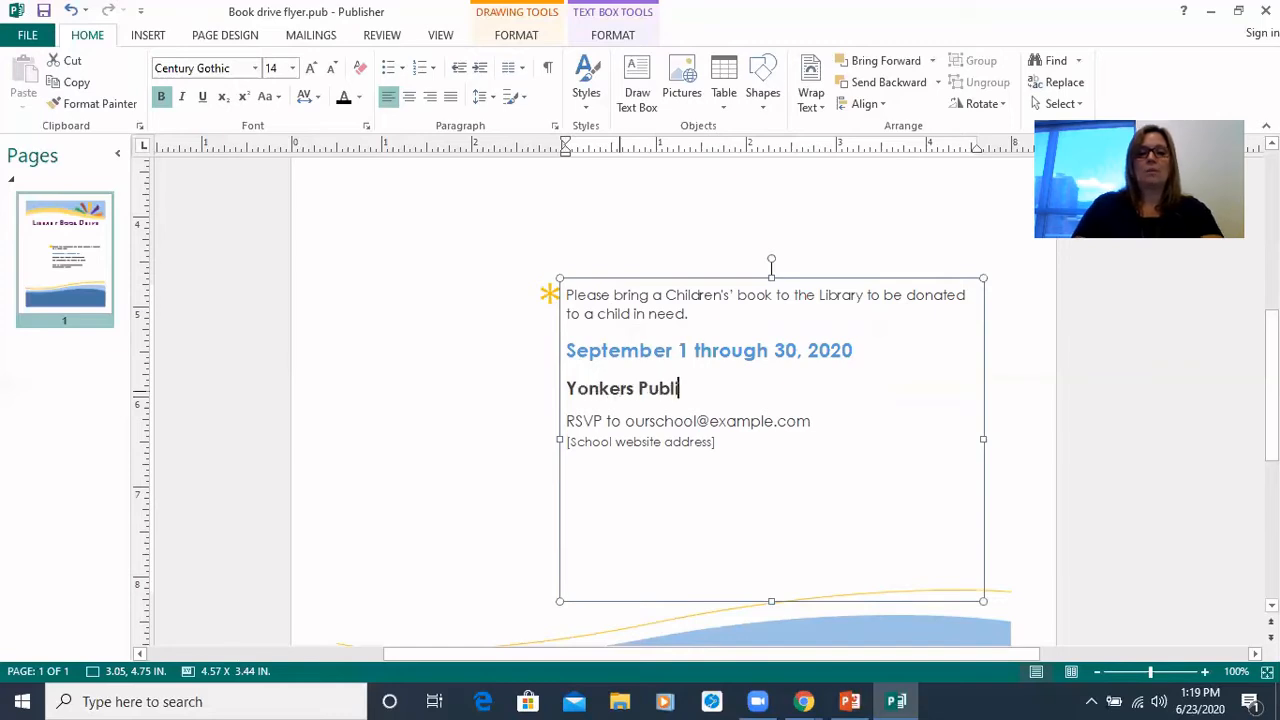
{"action": "type", "text": "c Library"}
{"action": "key", "text": "Return"}
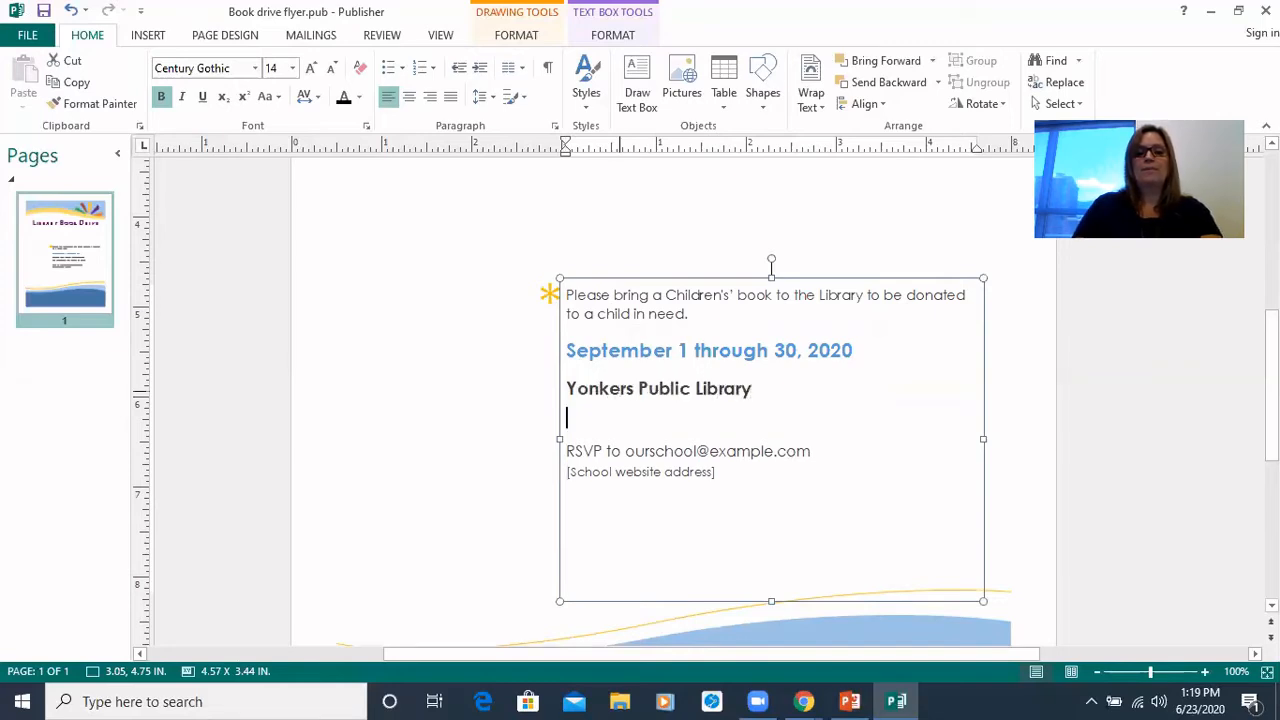
{"action": "type", "text": "One Larki"}
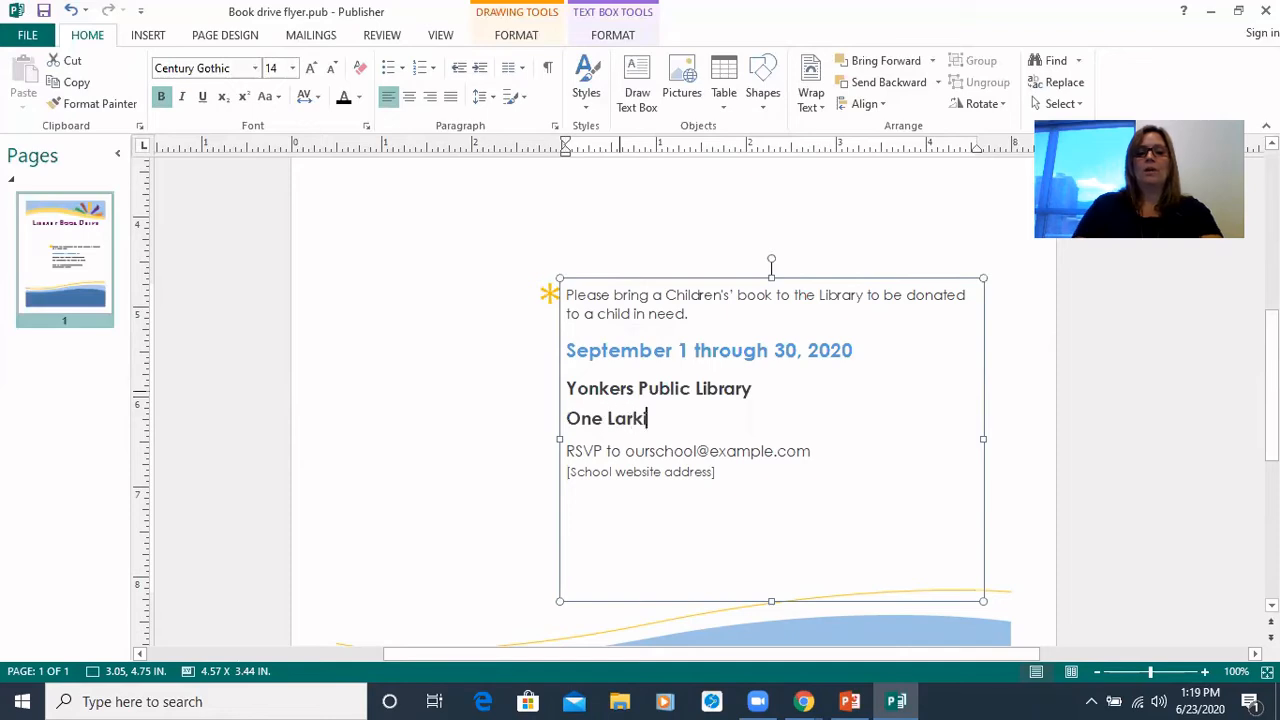
{"action": "type", "text": "n Center, "}
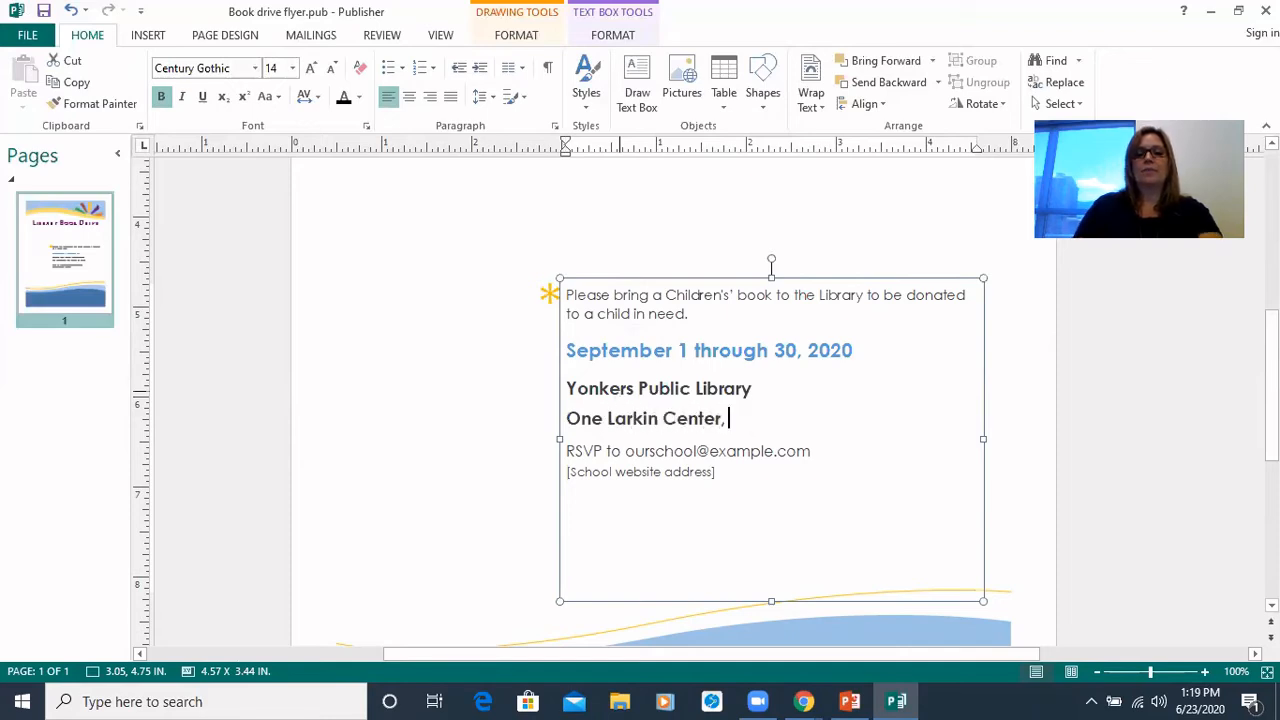
{"action": "type", "text": "10701"}
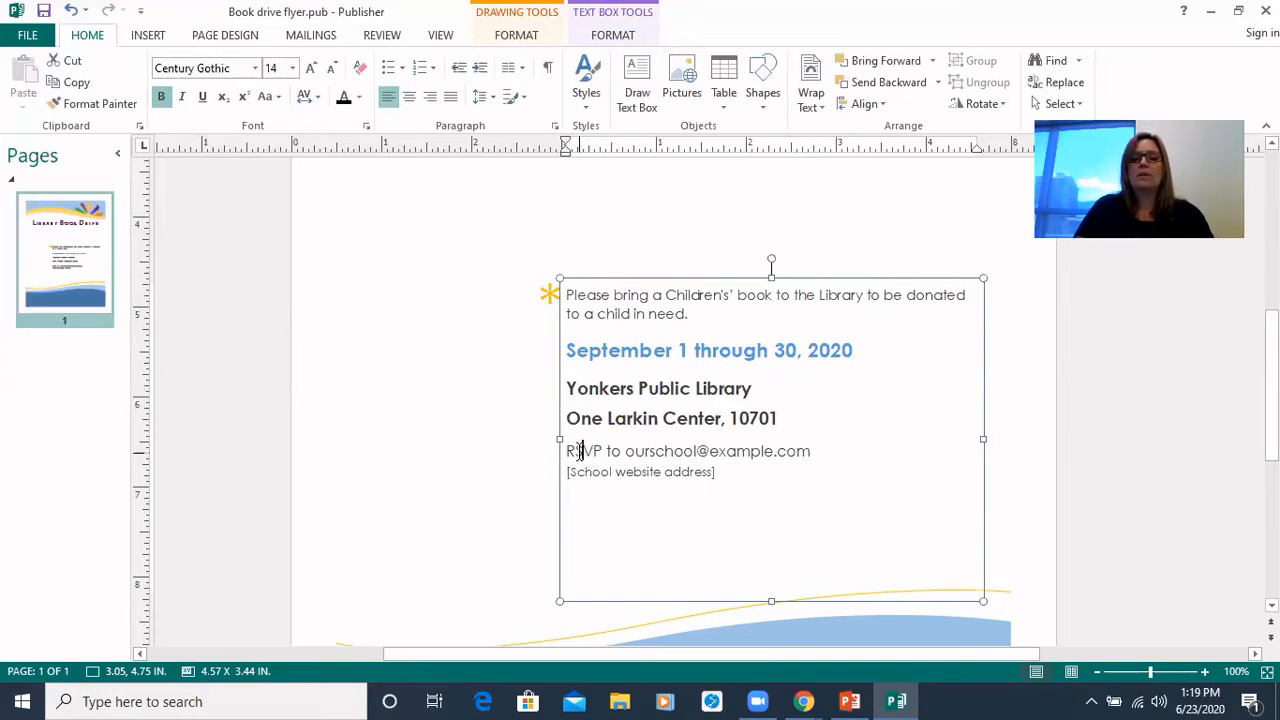
Step: Delete the RSVP line below the library's address
{"action": "left_click", "coordinate": [580, 451]}
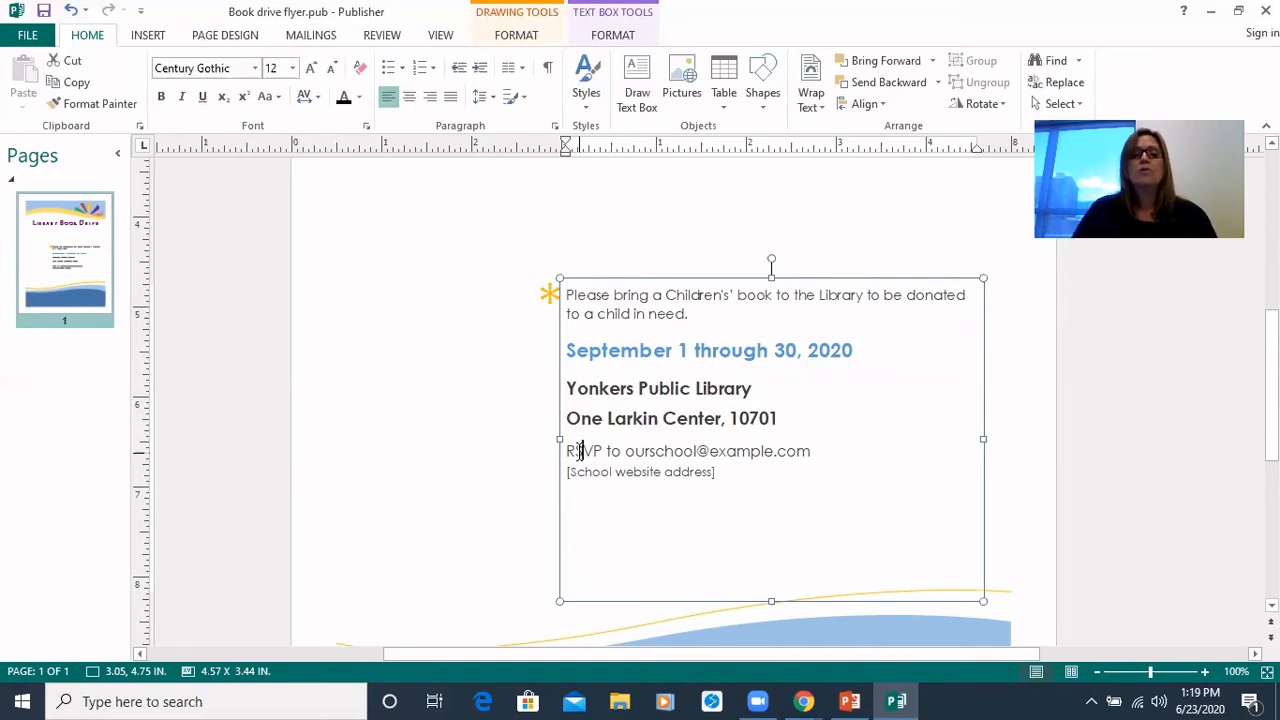
{"action": "triple_click", "coordinate": [580, 451]}
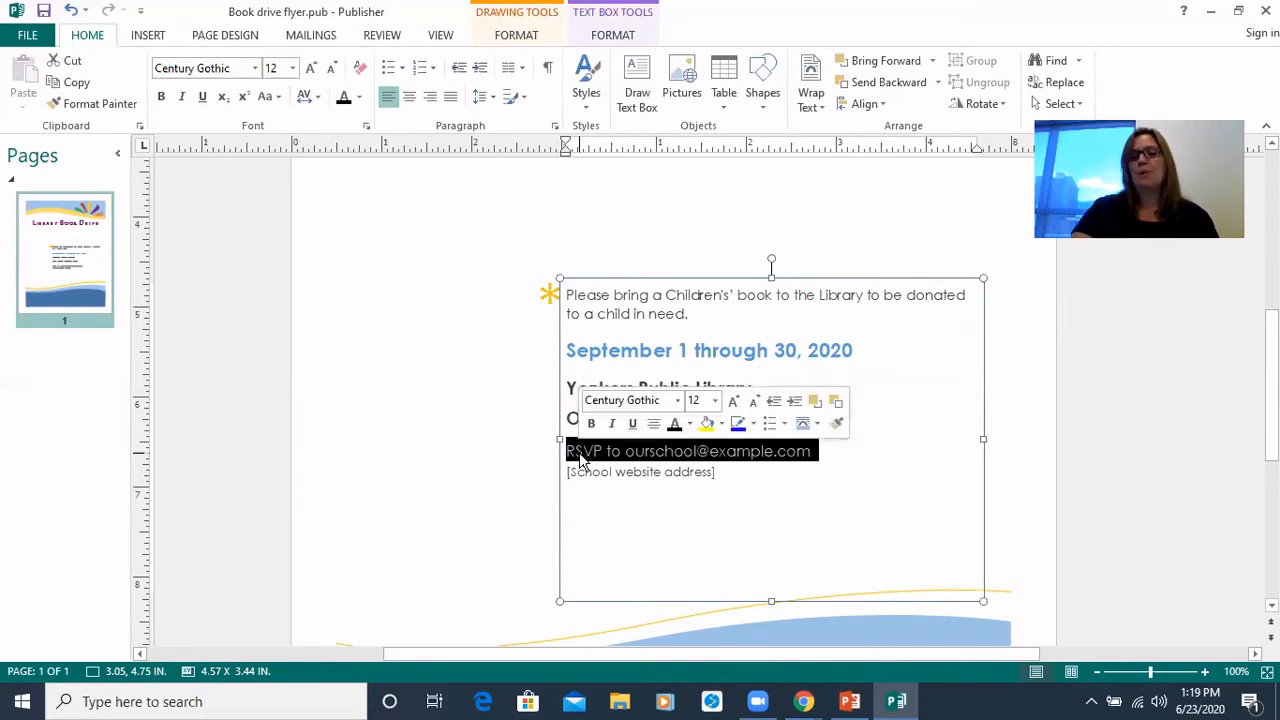
{"action": "key", "text": "Delete"}
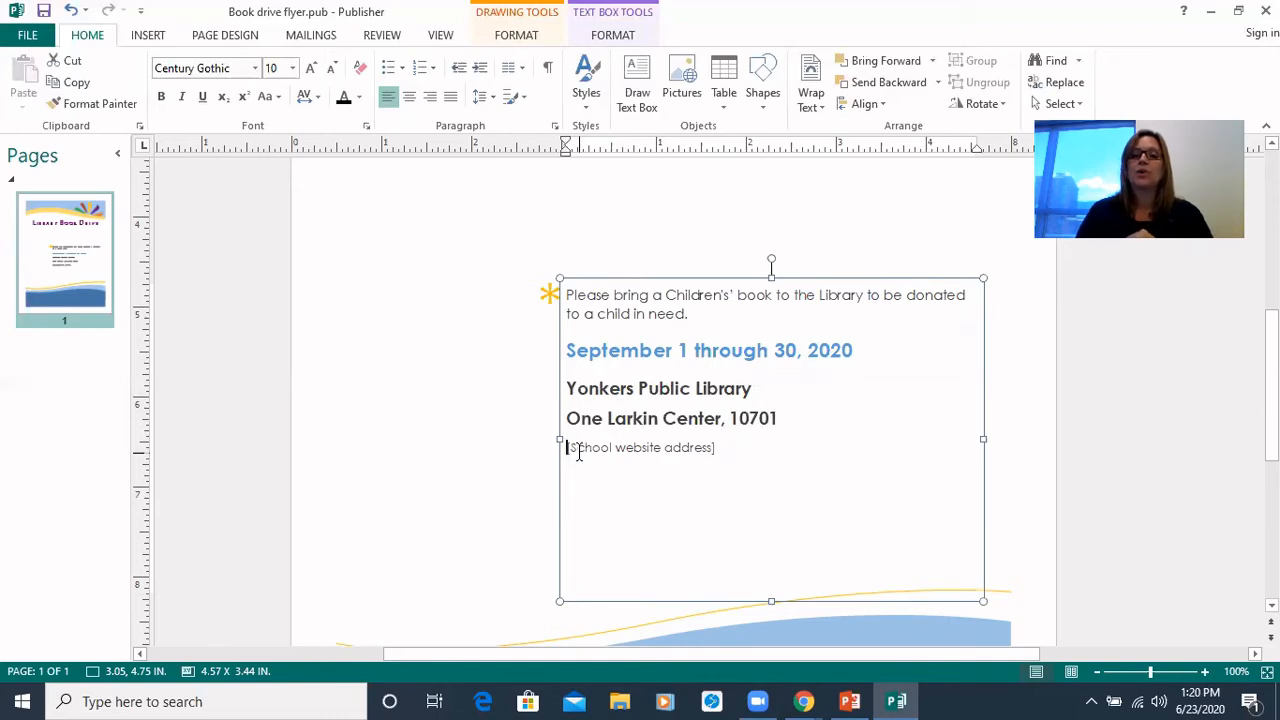
{"action": "left_click", "coordinate": [578, 452]}
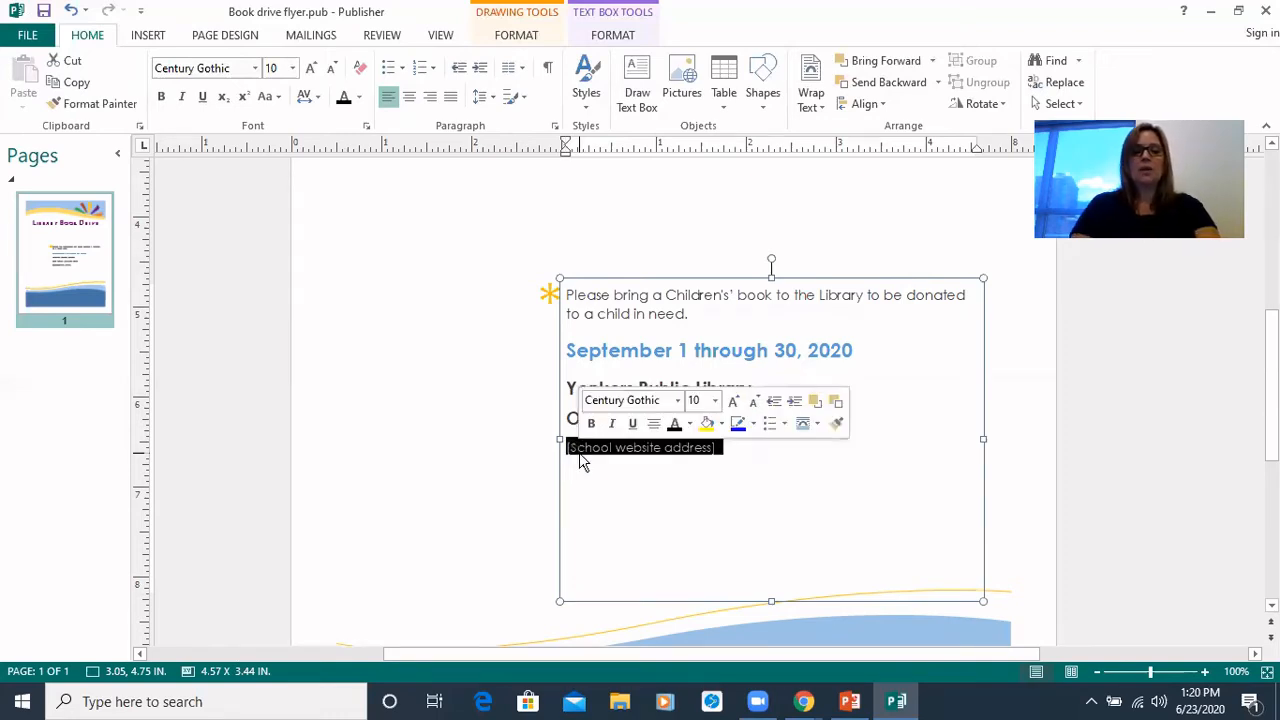
{"action": "type", "text": "ww"}
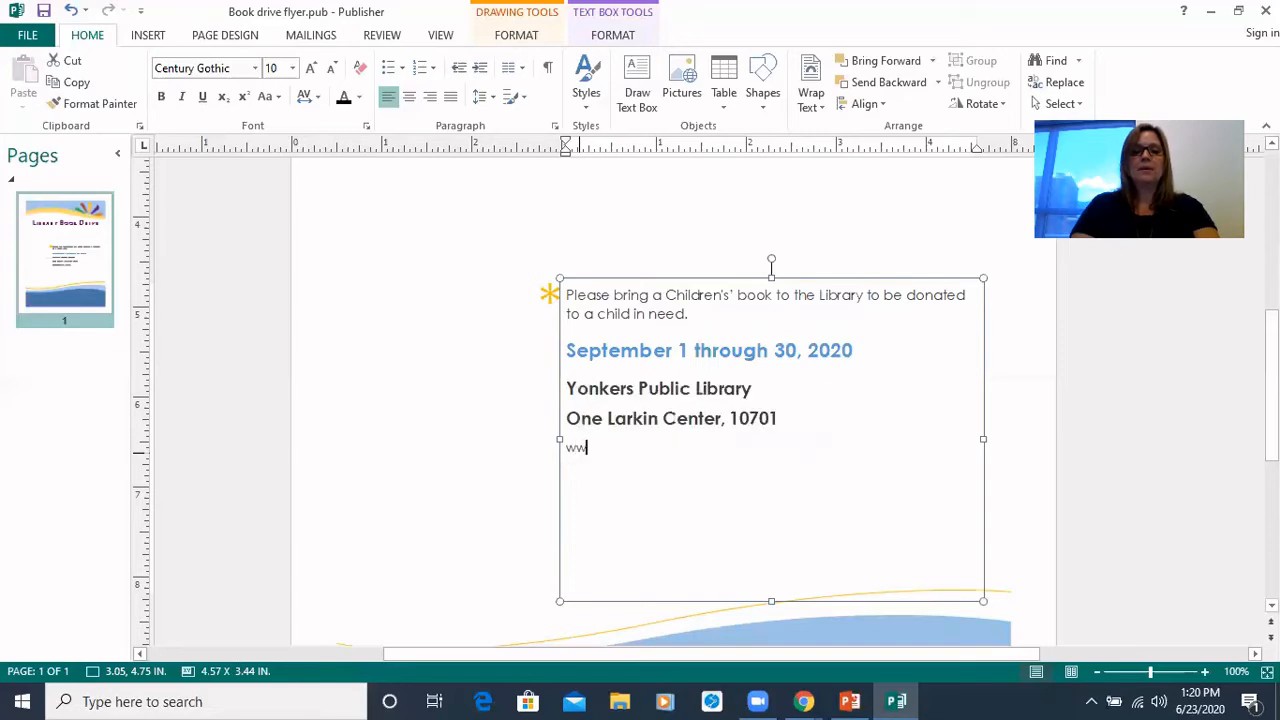
{"action": "type", "text": "w.ypl.org"}
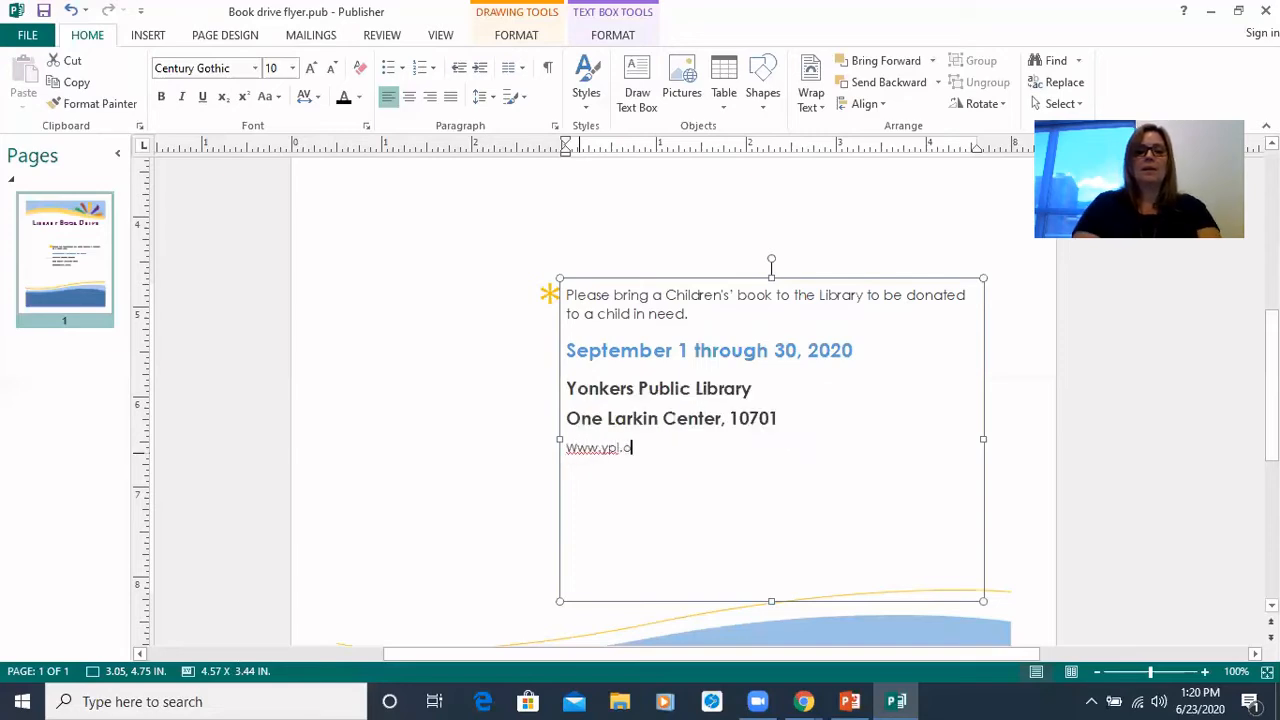
{"action": "key", "text": "Left"}
{"action": "key", "text": "Left"}
{"action": "key", "text": "Left"}
{"action": "key", "text": "Left"}
{"action": "key", "text": "Left"}
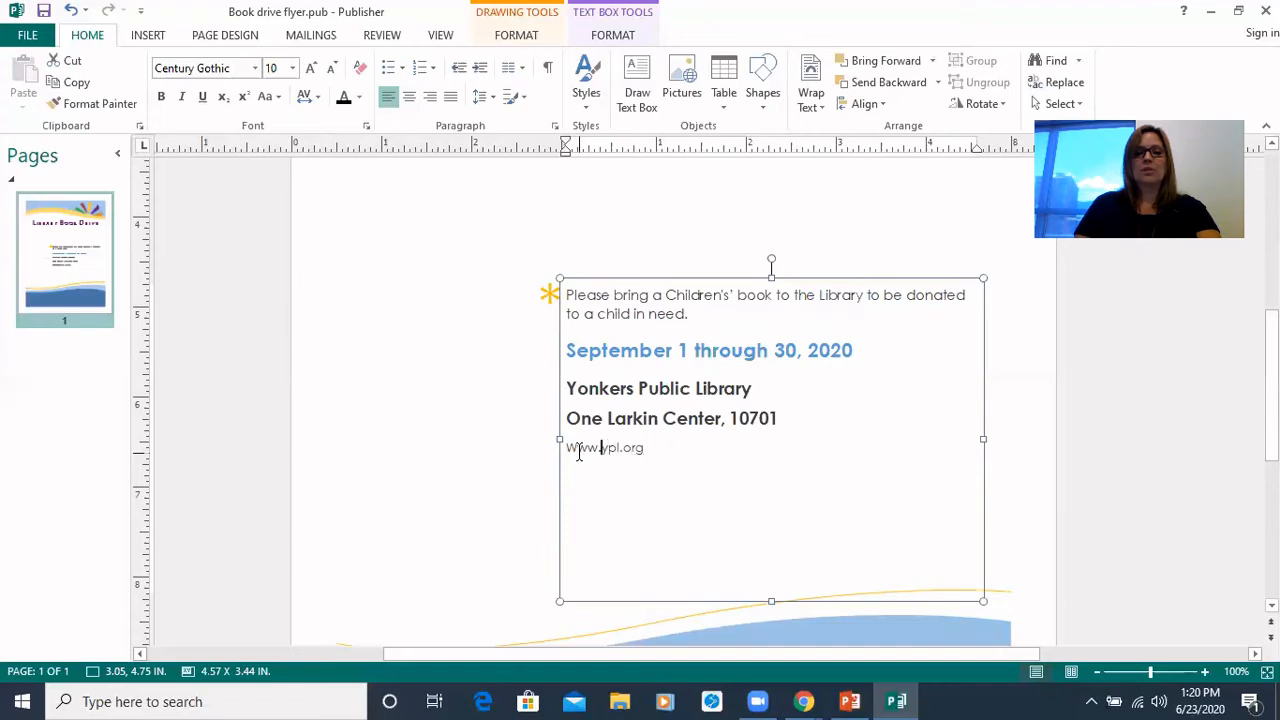
{"action": "type", "text": "w"}
{"action": "key", "text": "Left"}
{"action": "key", "text": "BackSpace"}
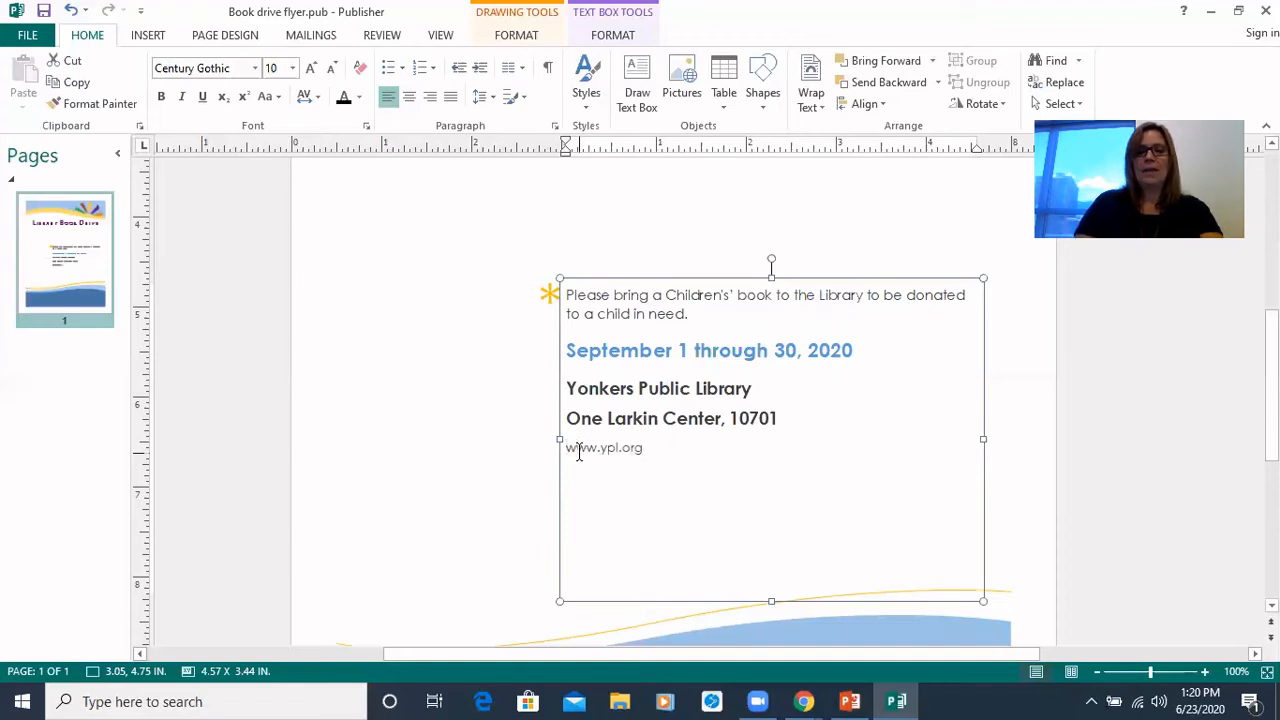
Step: Add the library's phone number on the line below the website
{"action": "key", "text": "Down"}
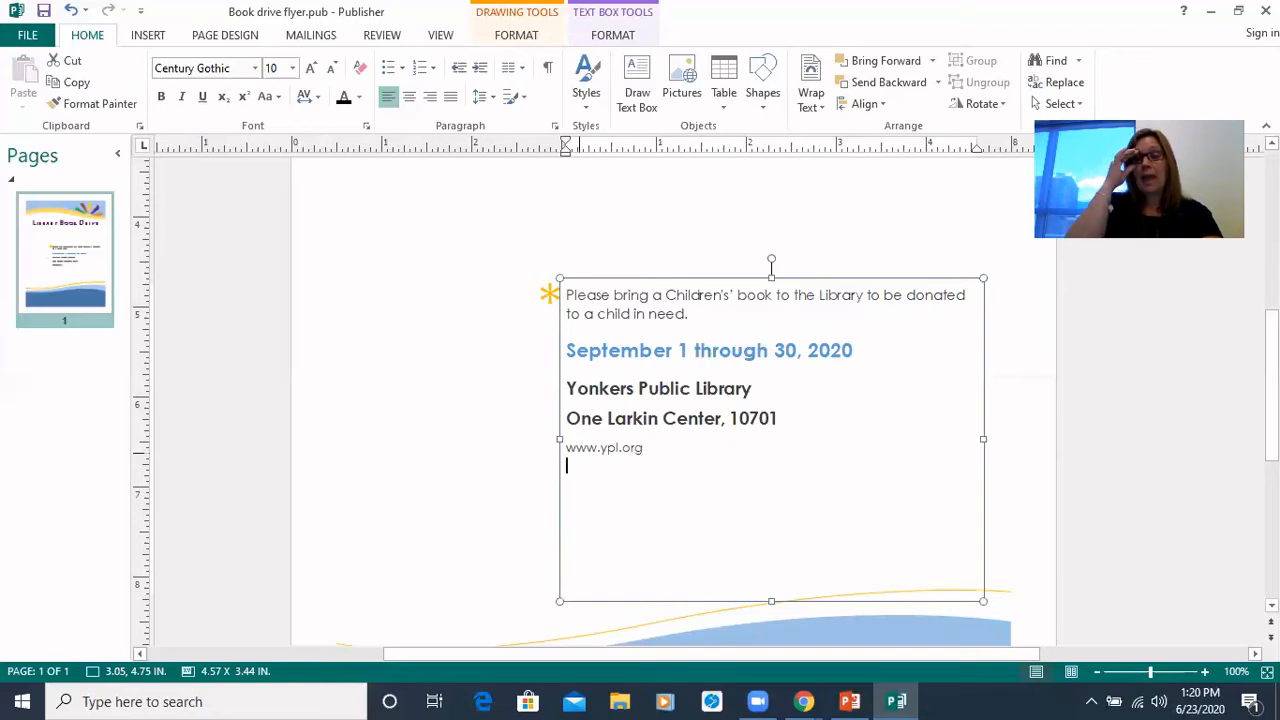
{"action": "type", "text": "("}
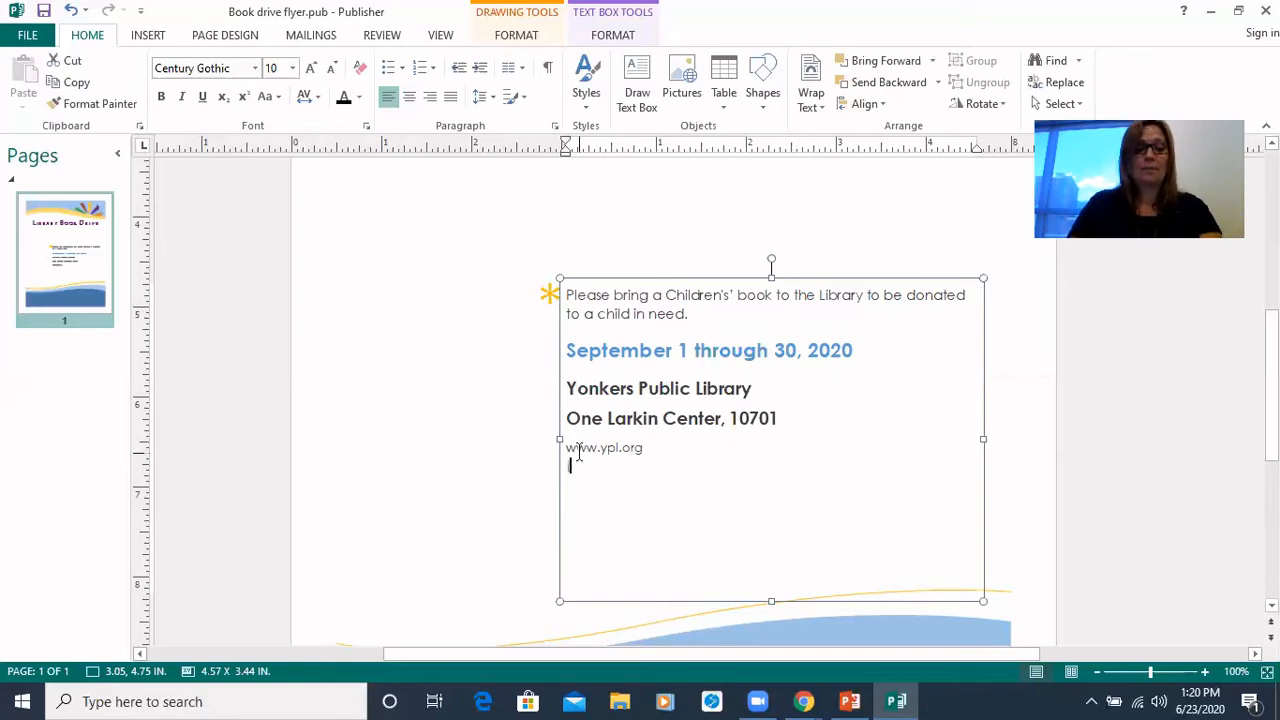
{"action": "type", "text": "914) 337"}
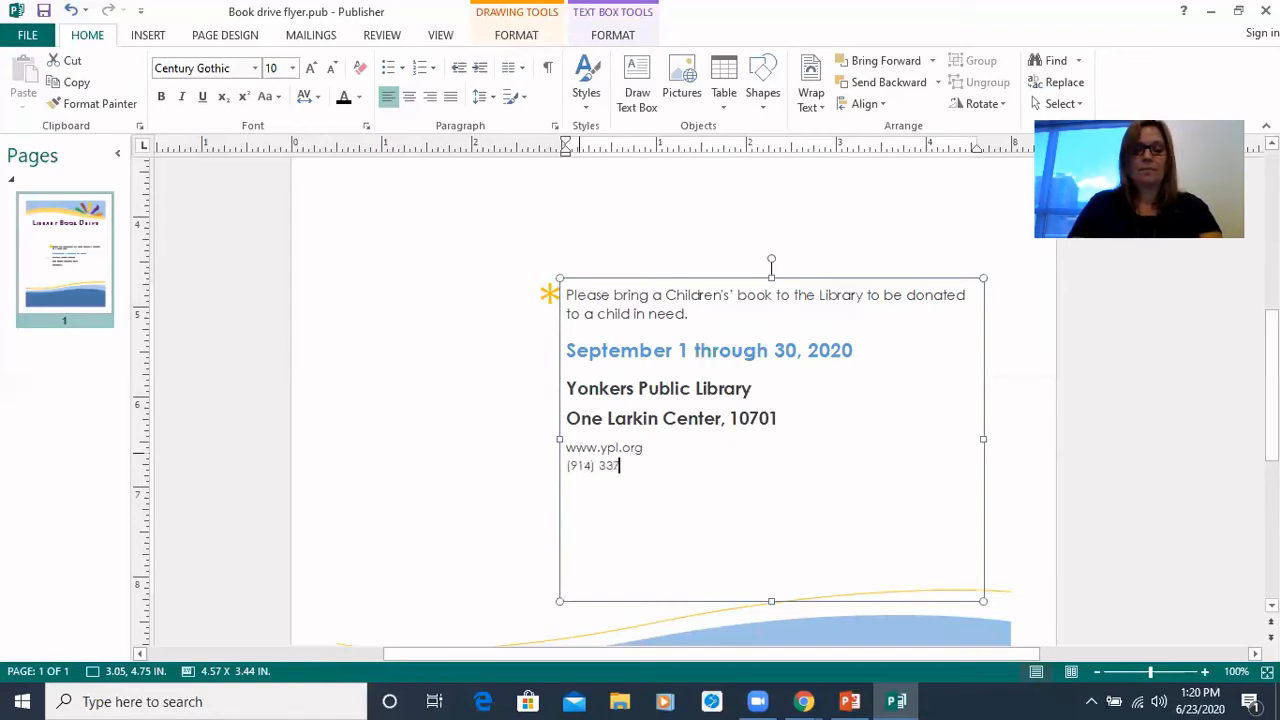
{"action": "type", "text": "-1500"}
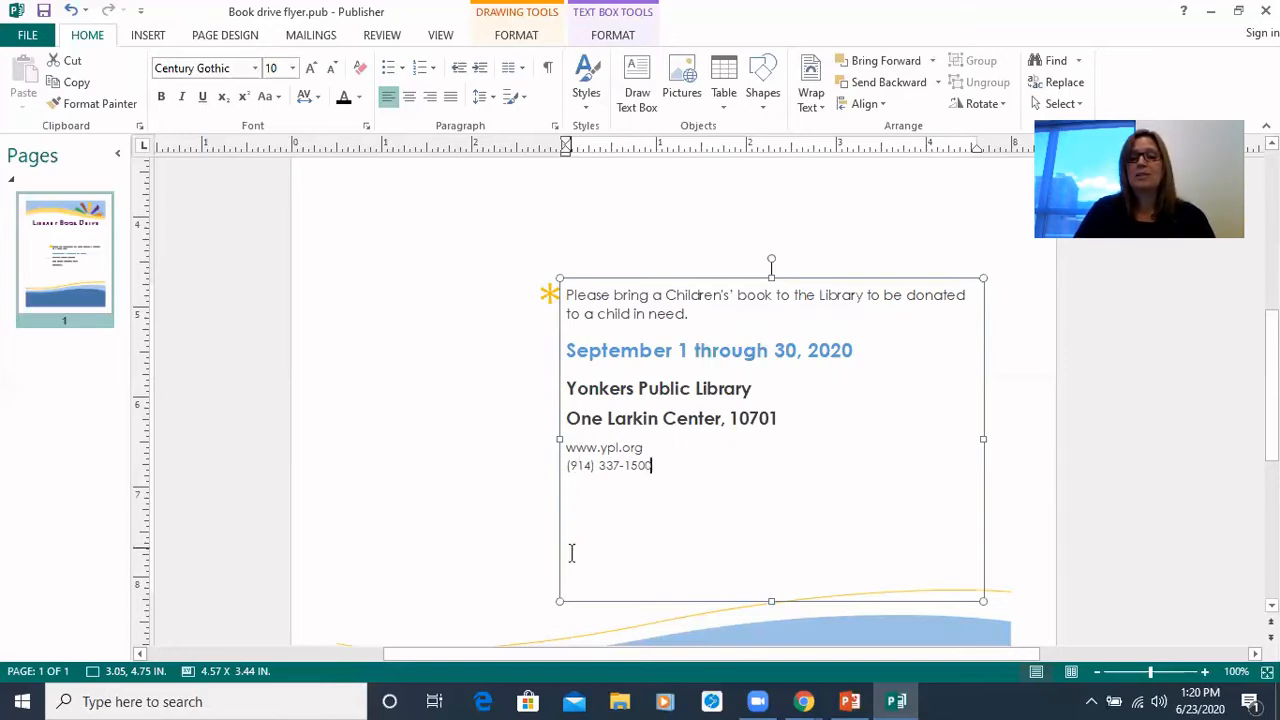
Step: Shorten the event details text box from its lower edge to about 2.31 inches high and save the publication
{"action": "left_click_drag", "start_coordinate": [770, 600], "coordinate": [771, 499]}
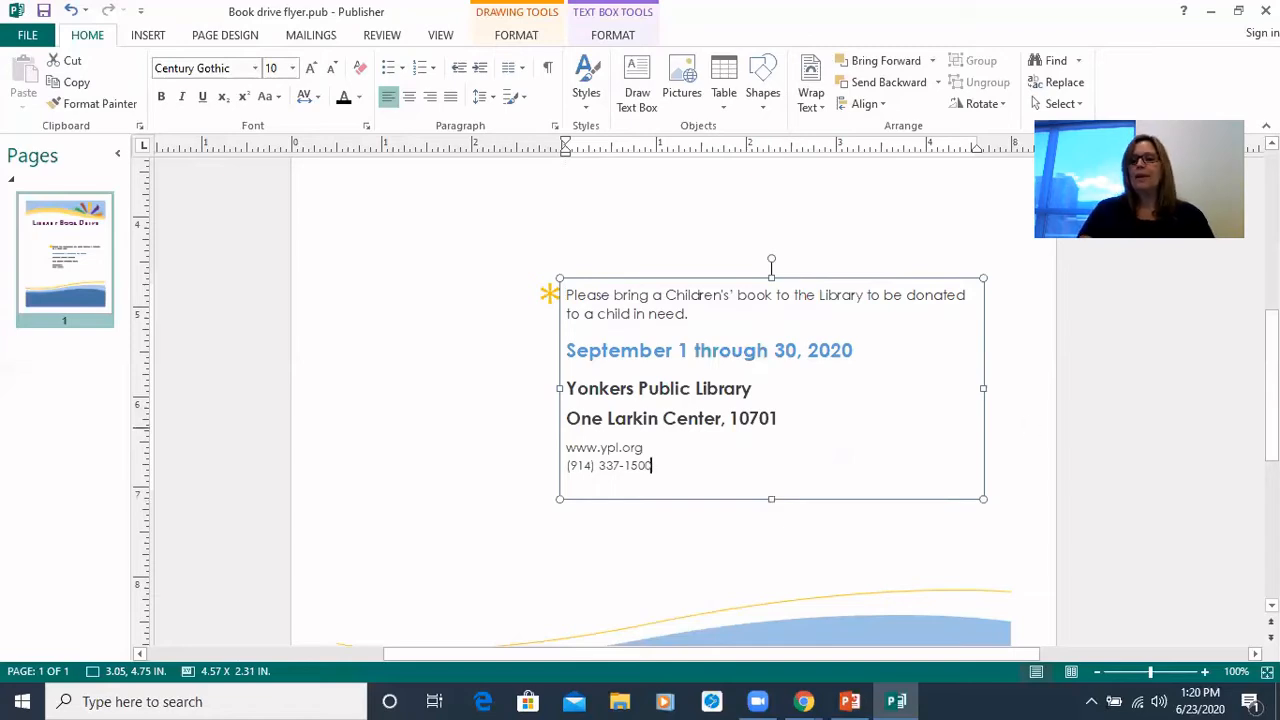
{"action": "scroll", "coordinate": [670, 400], "scroll_direction": "up", "scroll_amount": 5}
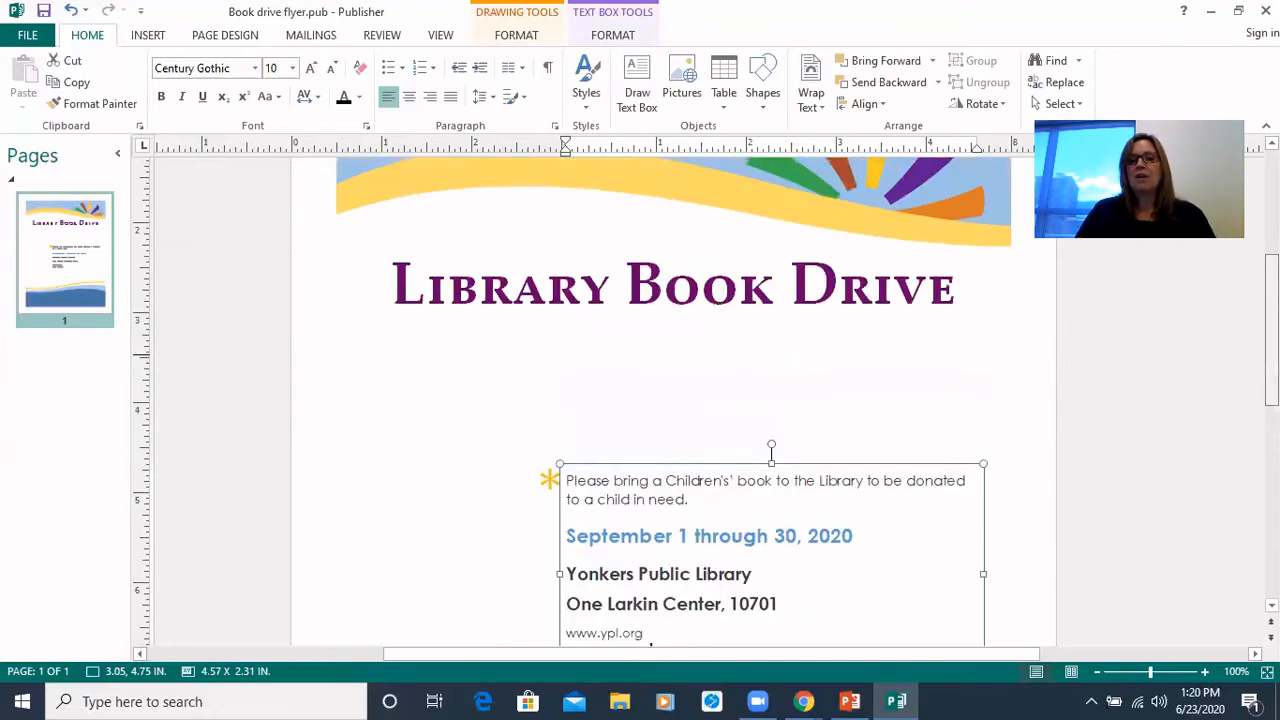
{"action": "scroll", "coordinate": [670, 400], "scroll_direction": "up", "scroll_amount": 1}
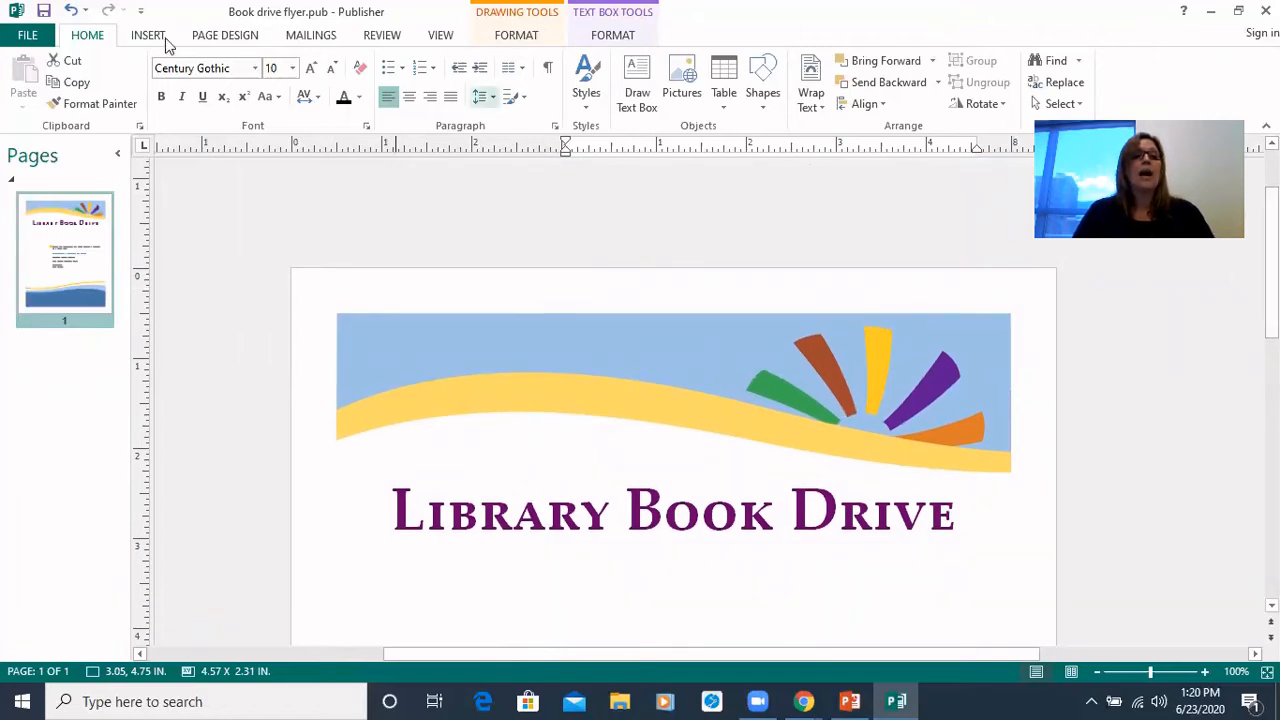
{"action": "left_click", "coordinate": [44, 12]}
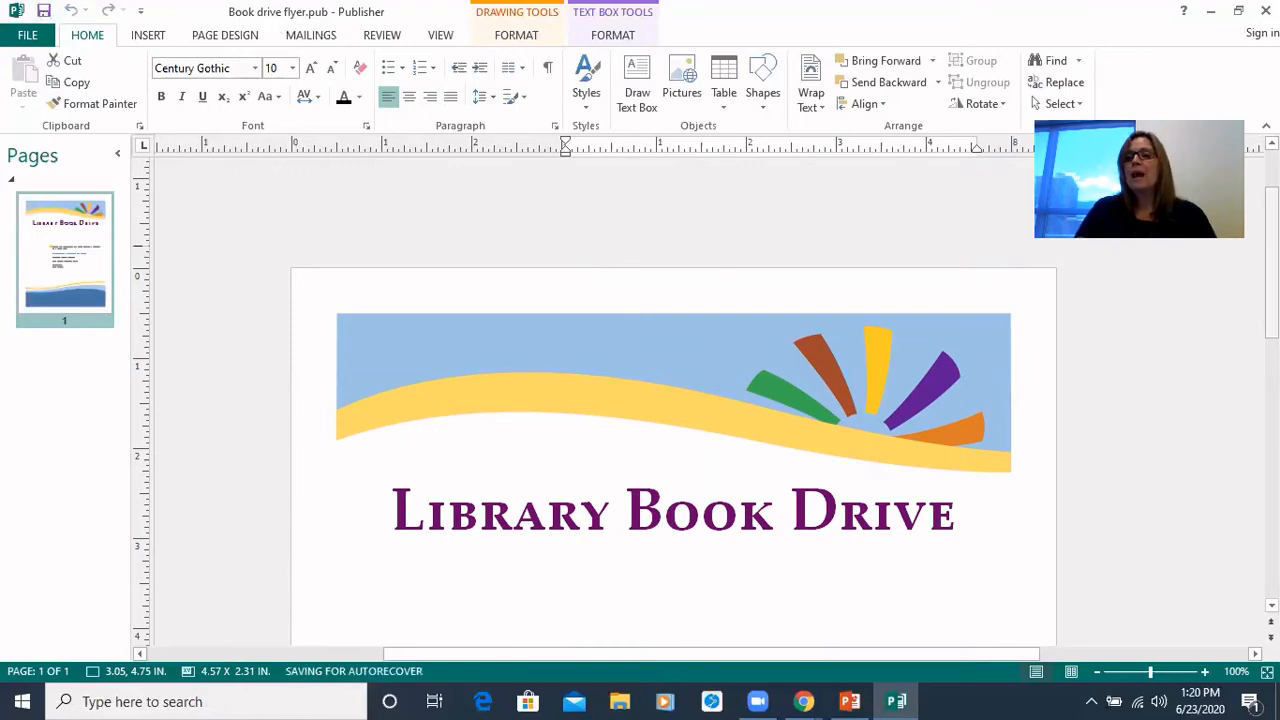
{"action": "left_click_drag", "start_coordinate": [1272, 246], "coordinate": [1272, 343]}
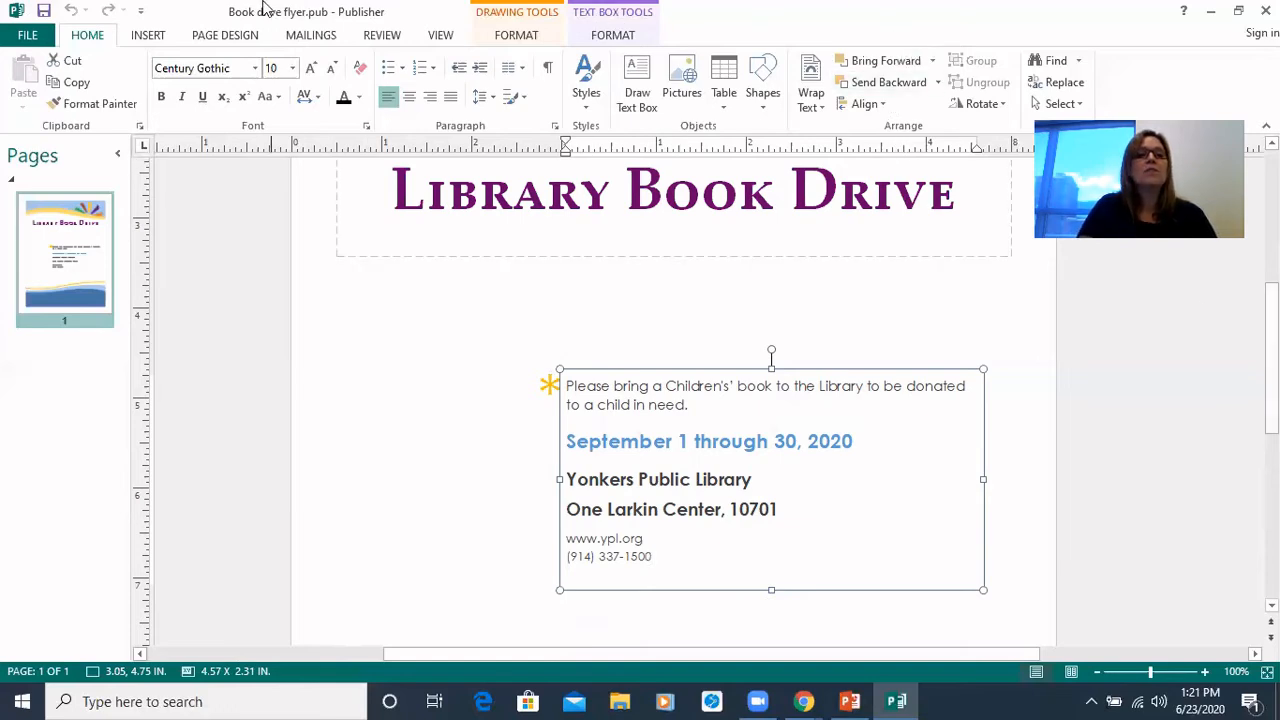
{"action": "left_click", "coordinate": [150, 38]}
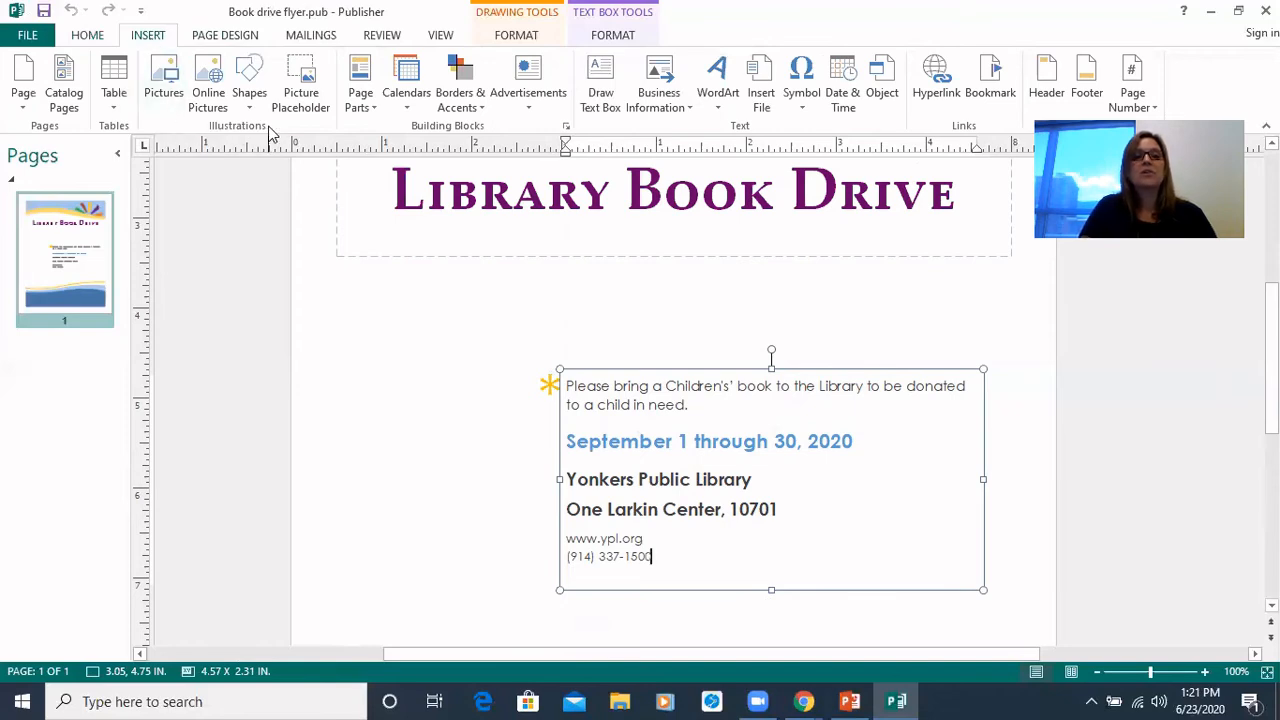
{"action": "left_click", "coordinate": [166, 95]}
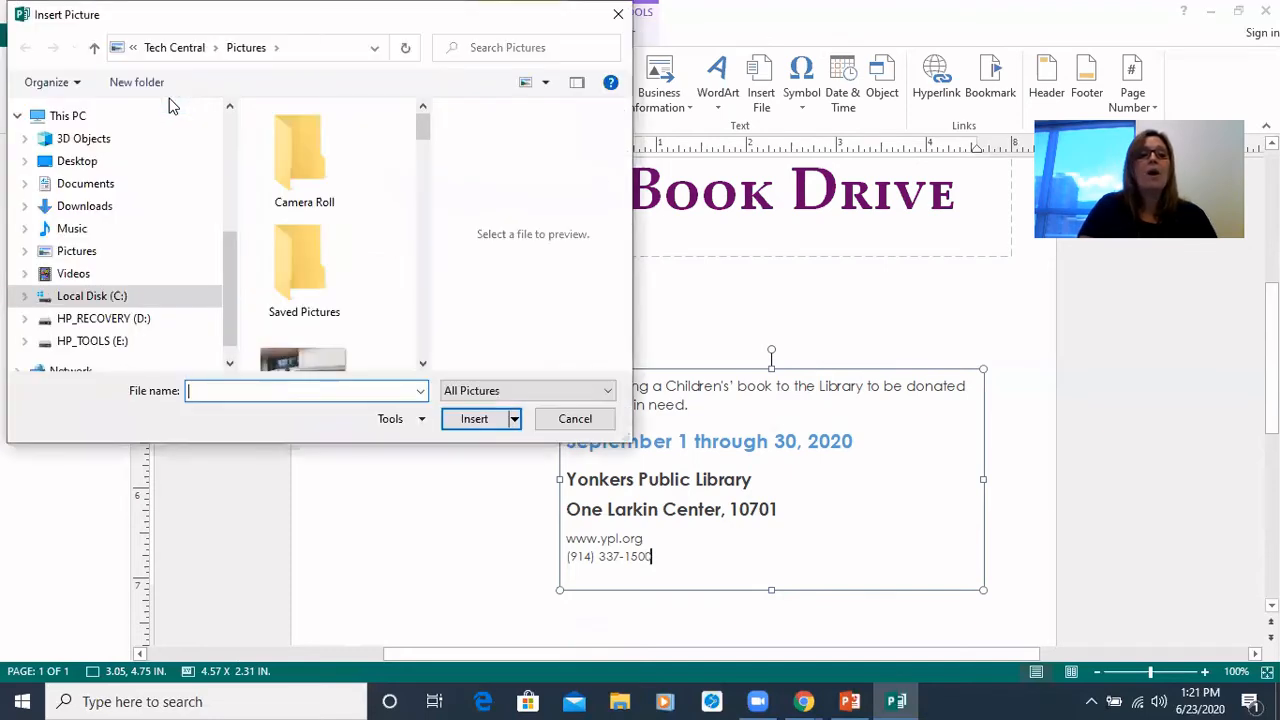
{"action": "left_click", "coordinate": [86, 162]}
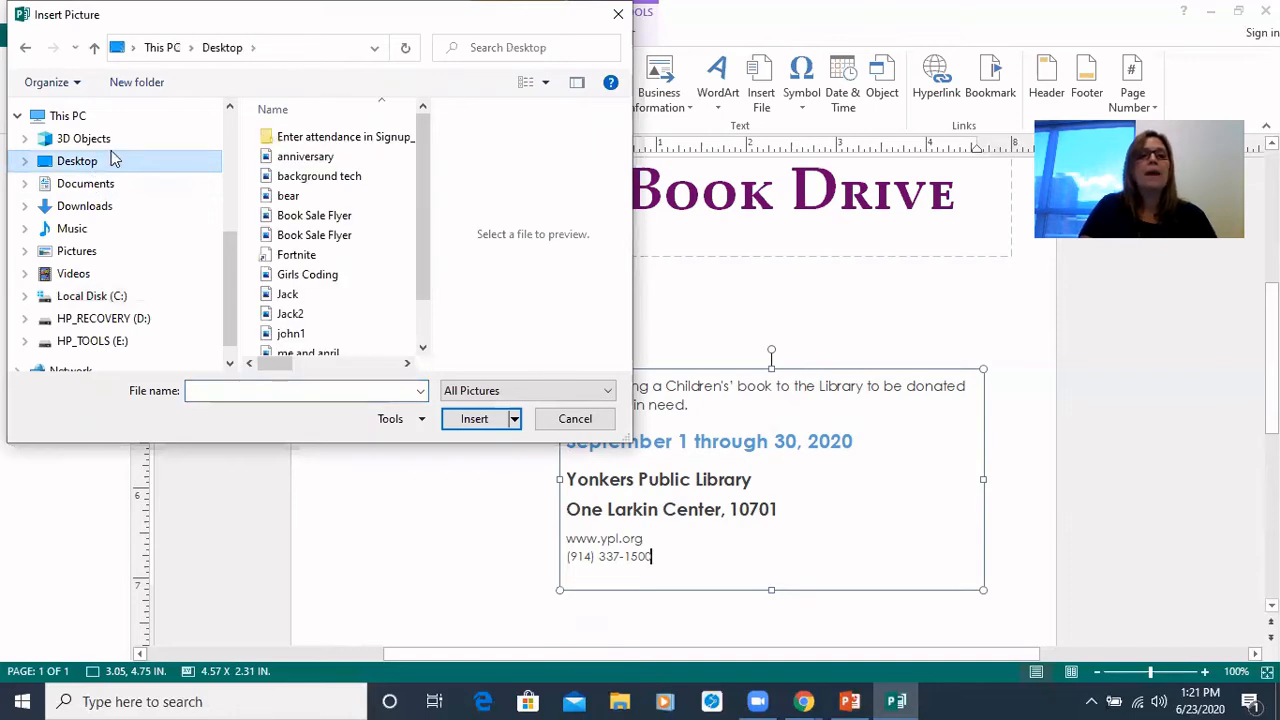
{"action": "left_click", "coordinate": [574, 420]}
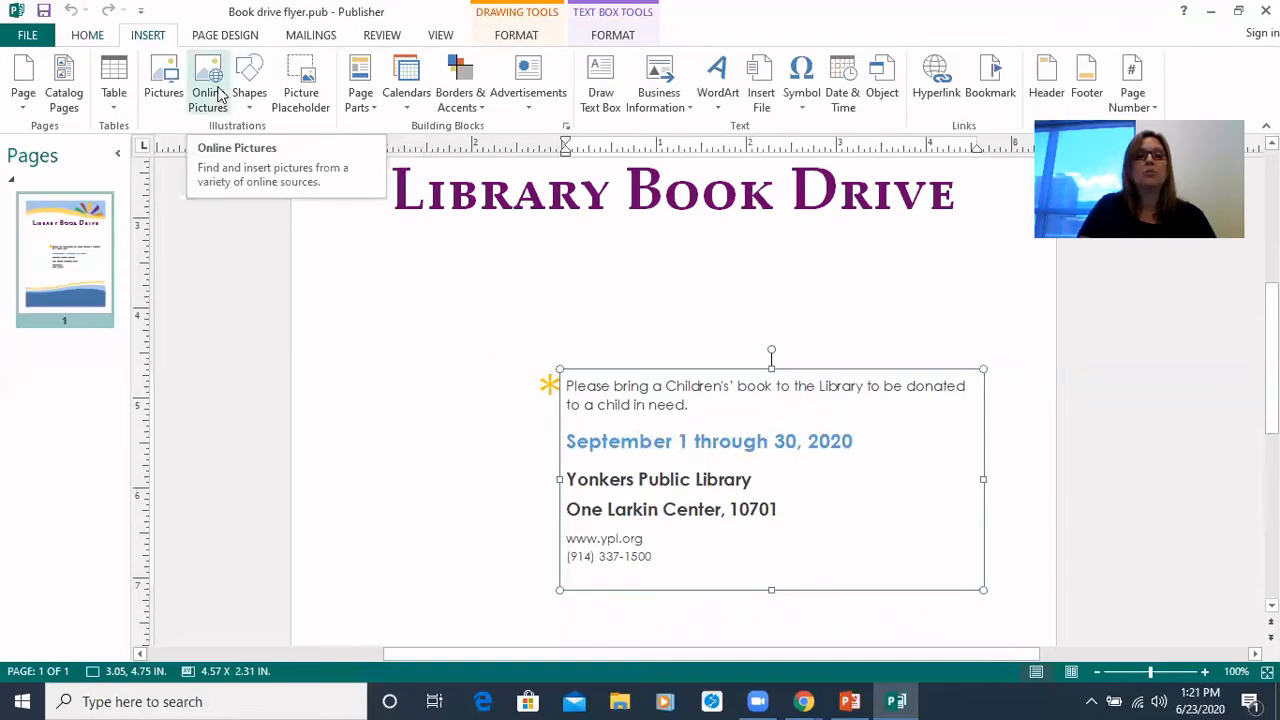
{"action": "left_click", "coordinate": [251, 90]}
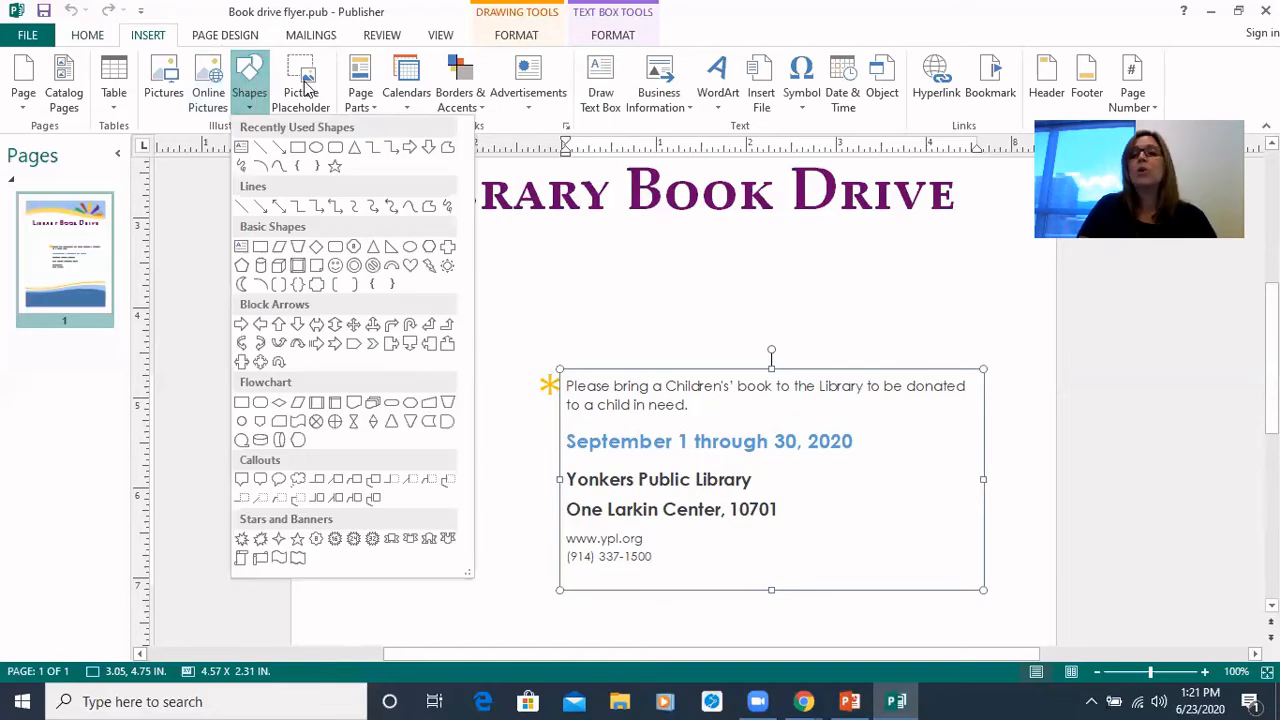
Step: Search Bing for "books" and insert the online picture of children playing on colorful books into the flyer
{"action": "left_click", "coordinate": [213, 77]}
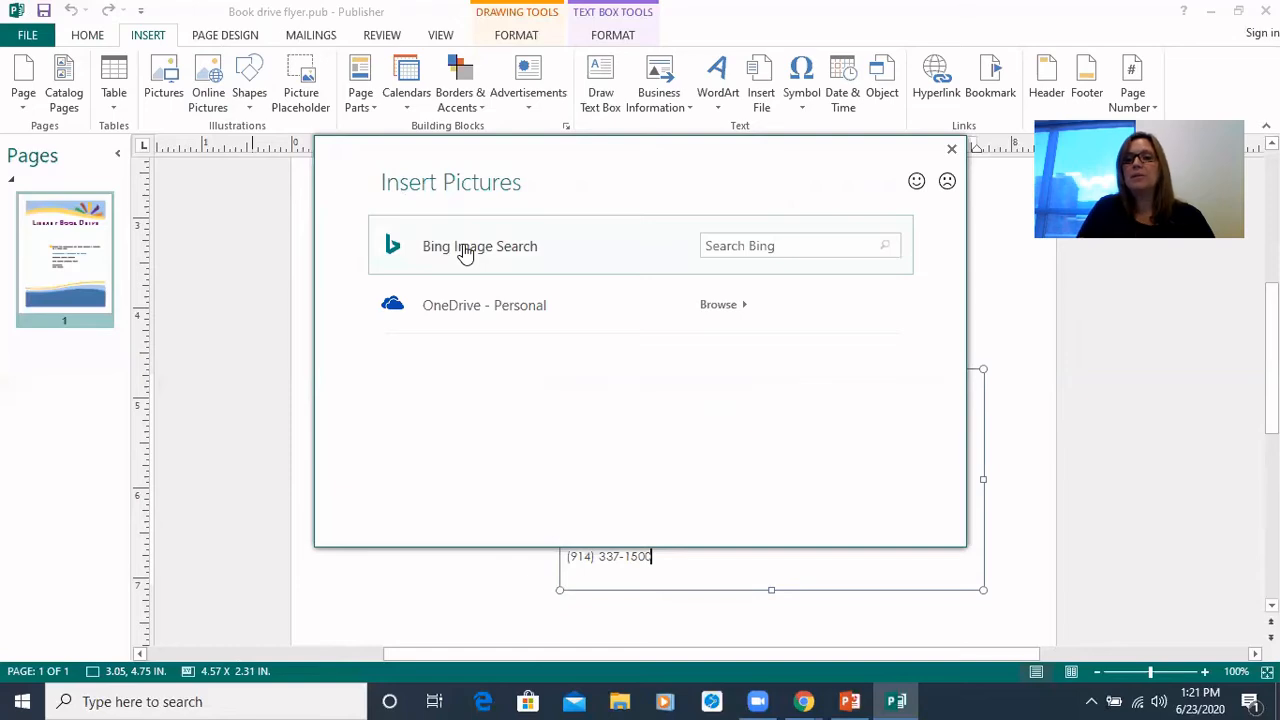
{"action": "left_click", "coordinate": [735, 246]}
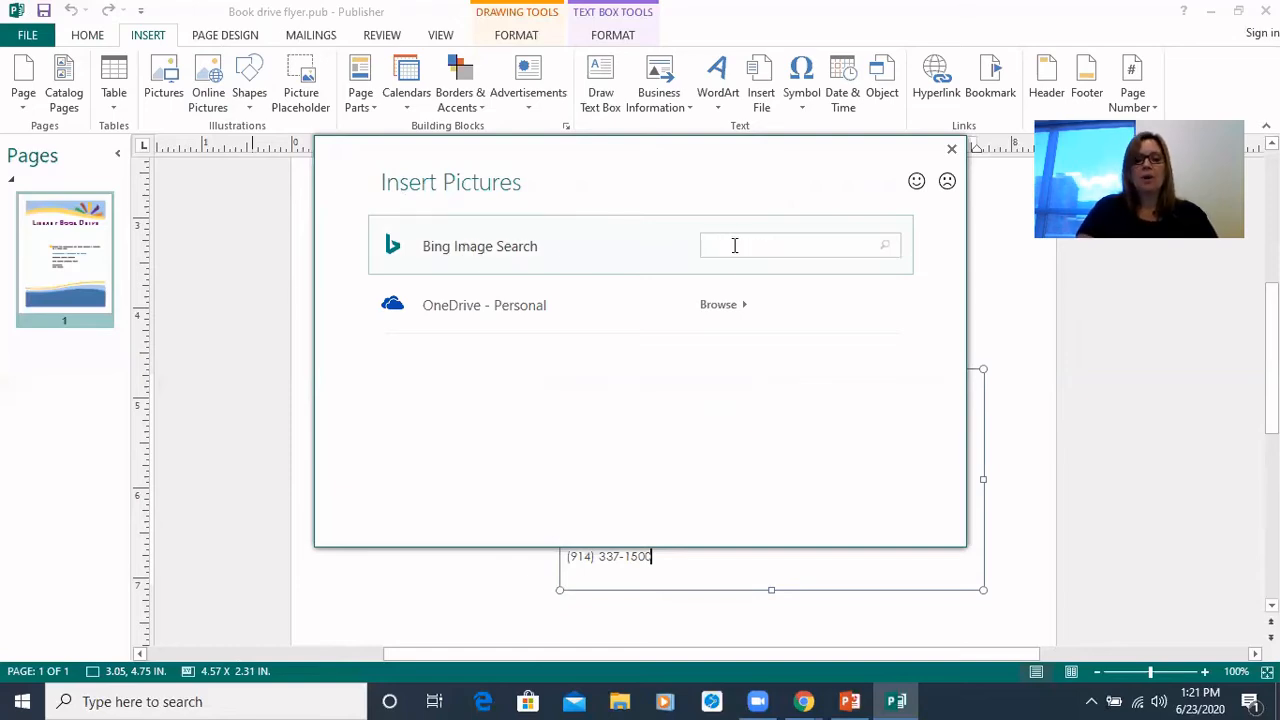
{"action": "type", "text": "book"}
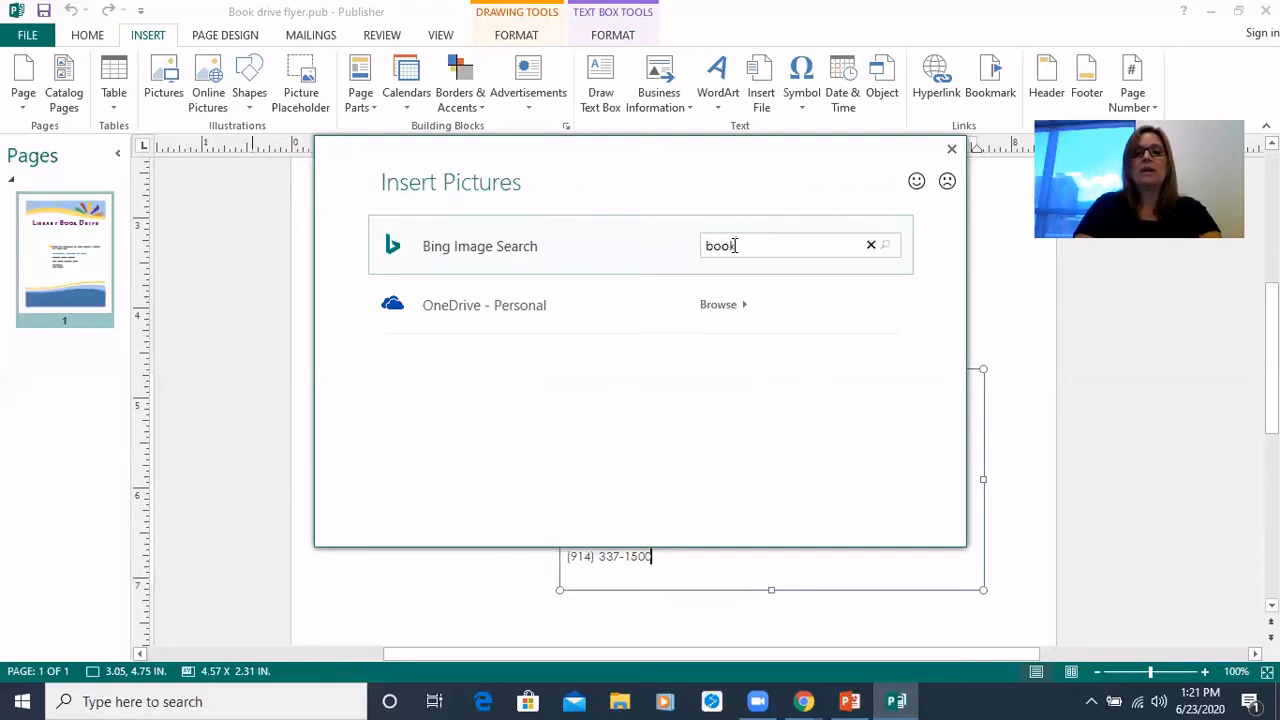
{"action": "type", "text": "s"}
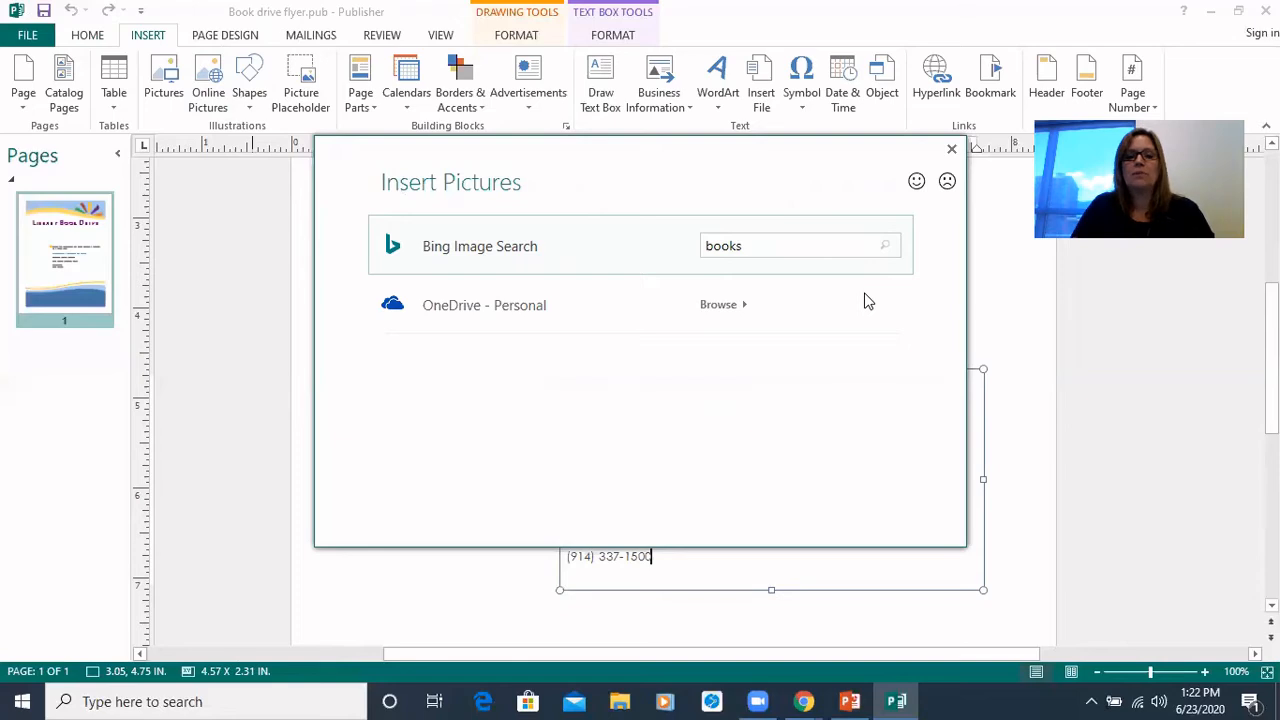
{"action": "key", "text": "Return"}
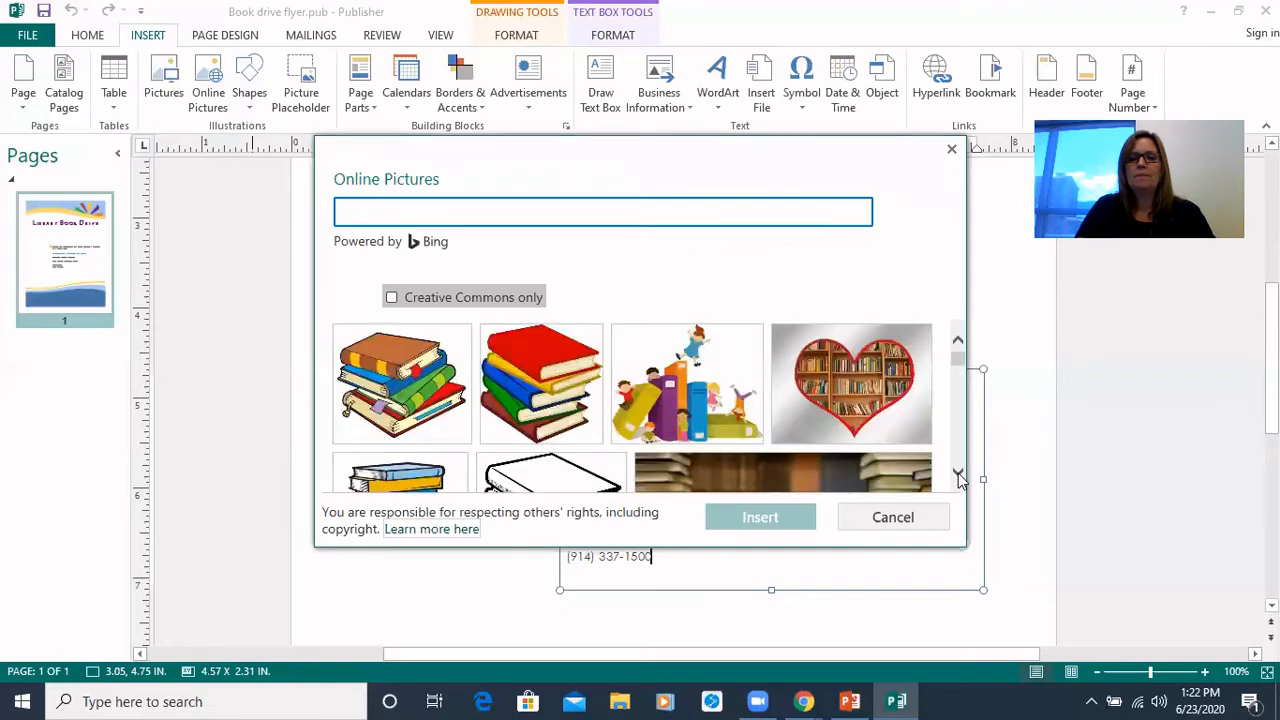
{"action": "left_click", "coordinate": [958, 471]}
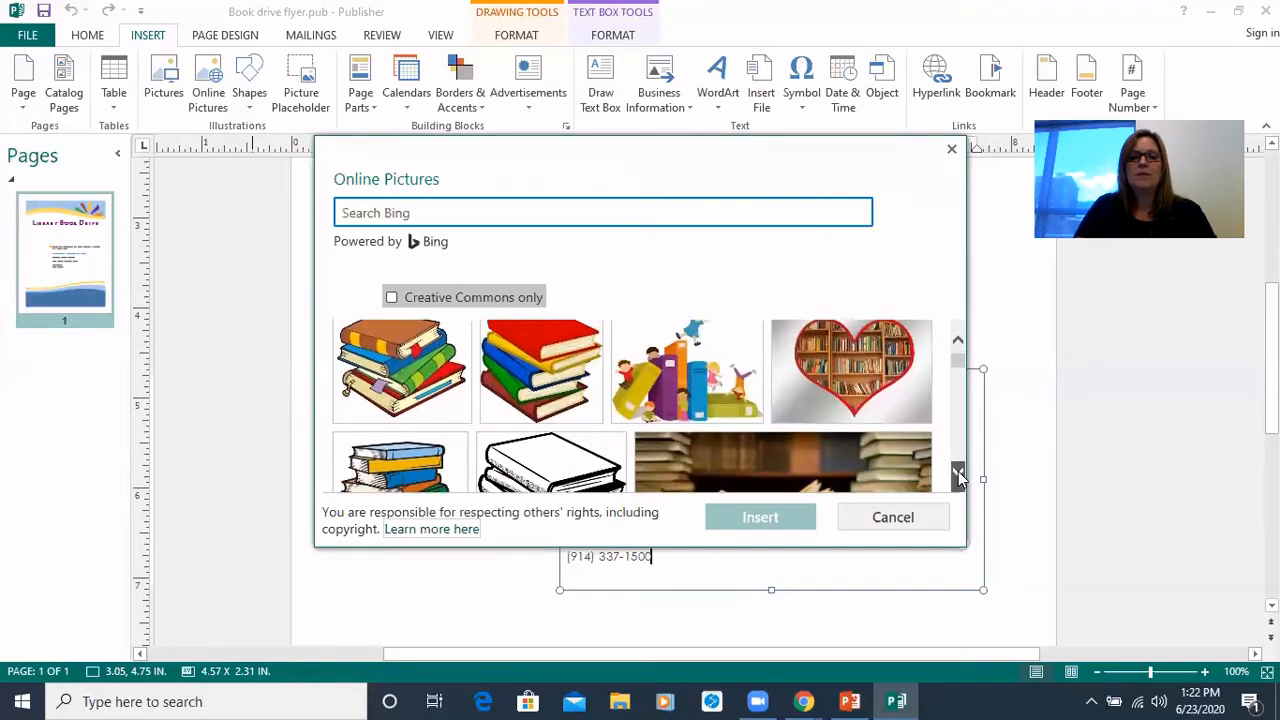
{"action": "left_click", "coordinate": [959, 340]}
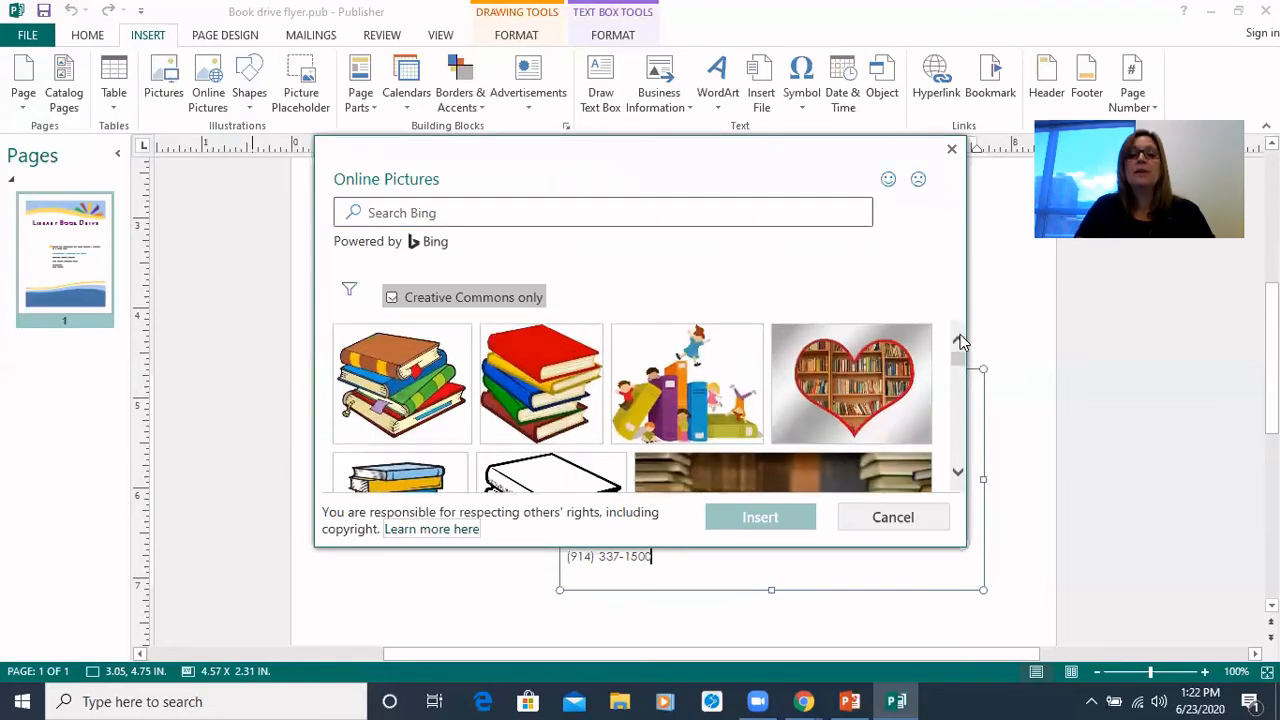
{"action": "left_click", "coordinate": [707, 361]}
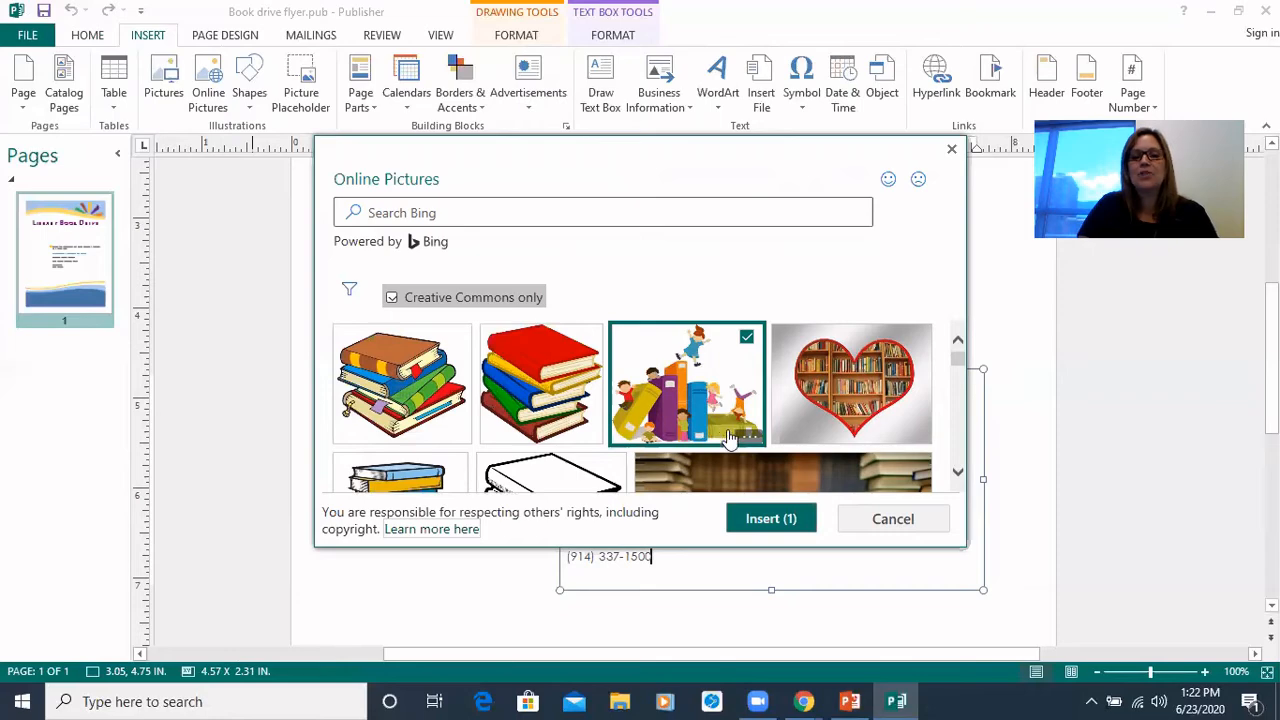
{"action": "left_click", "coordinate": [756, 513]}
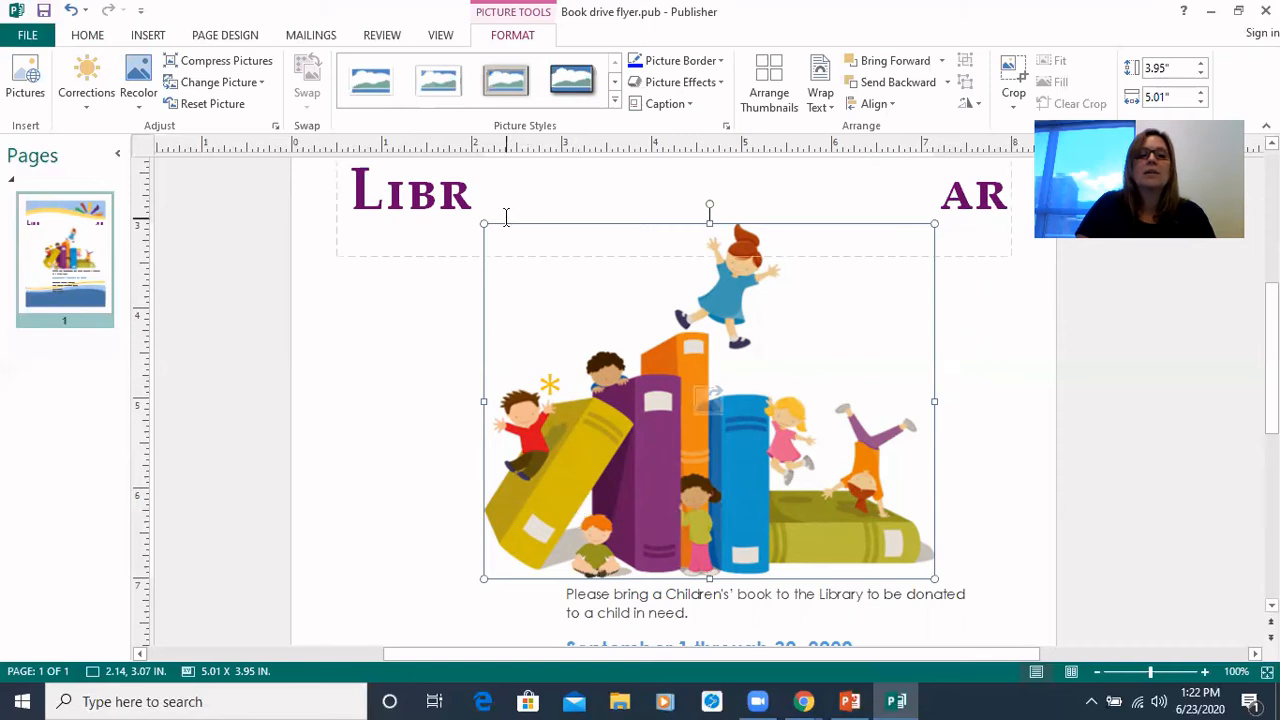
Step: Shrink the books picture to about 2.54 by 2 inches and place it at the page's left margin just below the title
{"action": "left_click_drag", "start_coordinate": [483, 225], "coordinate": [740, 378]}
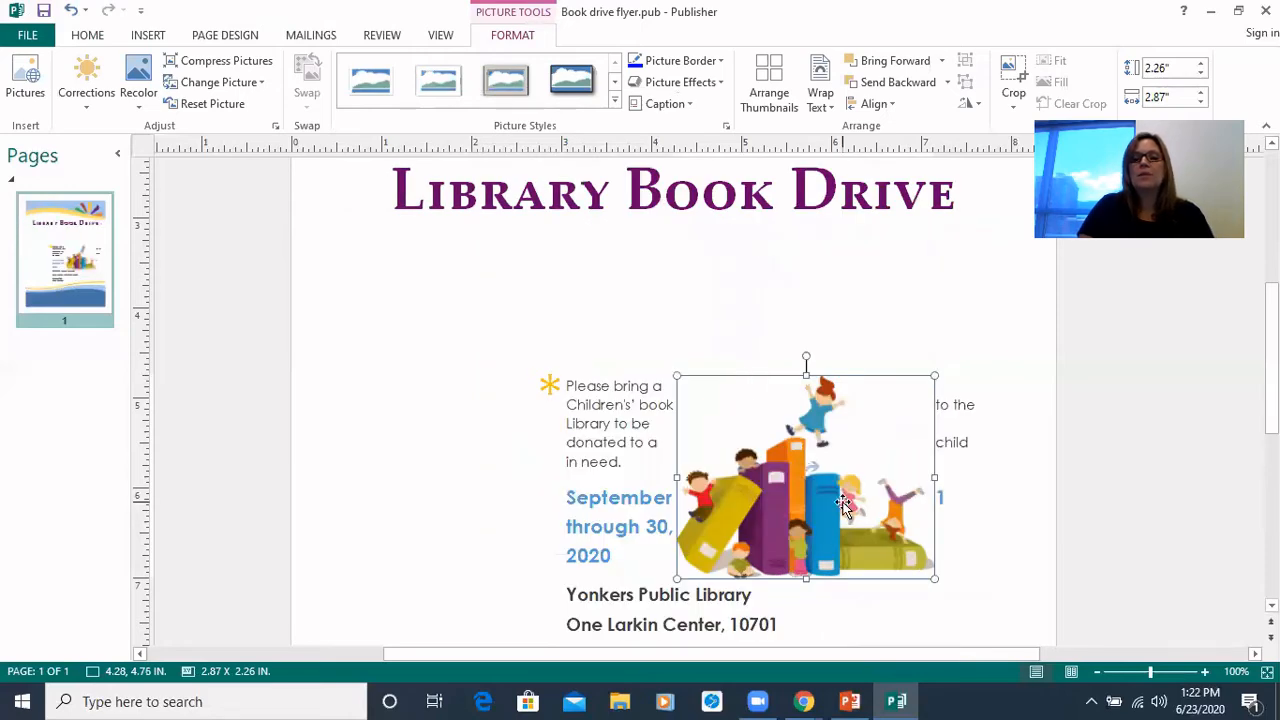
{"action": "left_click_drag", "start_coordinate": [838, 502], "coordinate": [472, 366]}
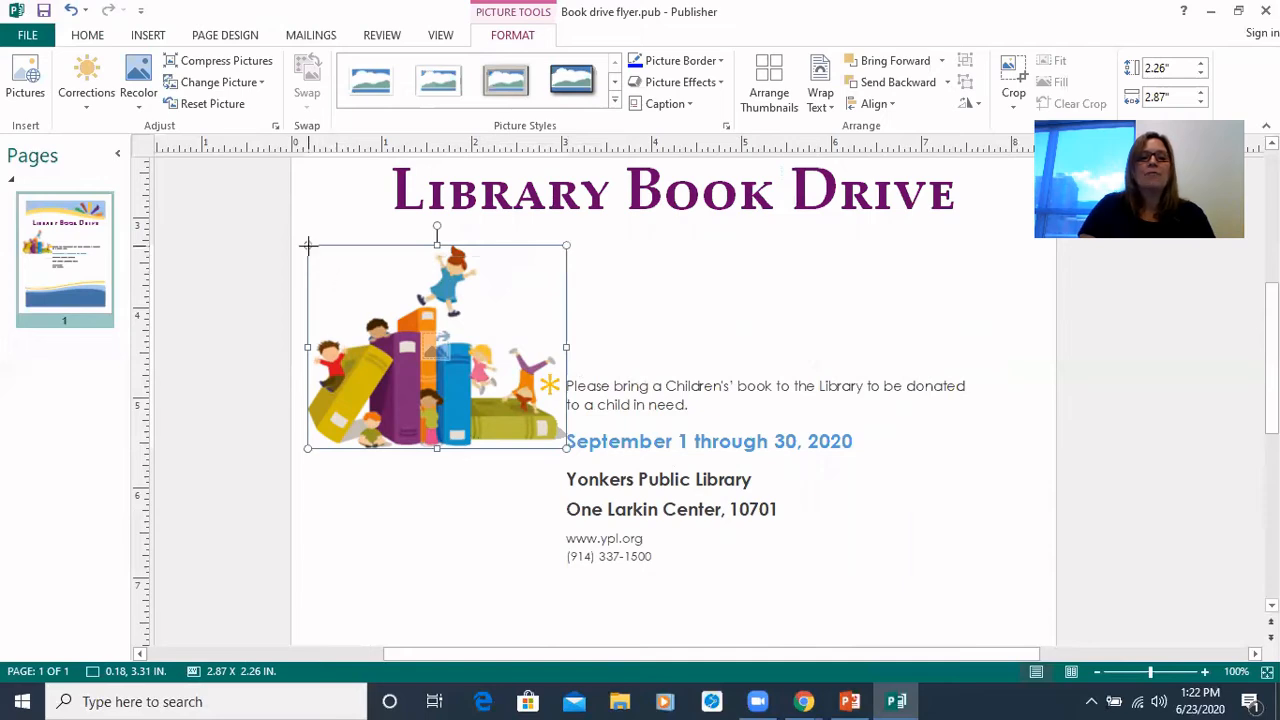
{"action": "left_click_drag", "start_coordinate": [308, 246], "coordinate": [340, 288]}
{"action": "left_click_drag", "start_coordinate": [426, 322], "coordinate": [431, 289]}
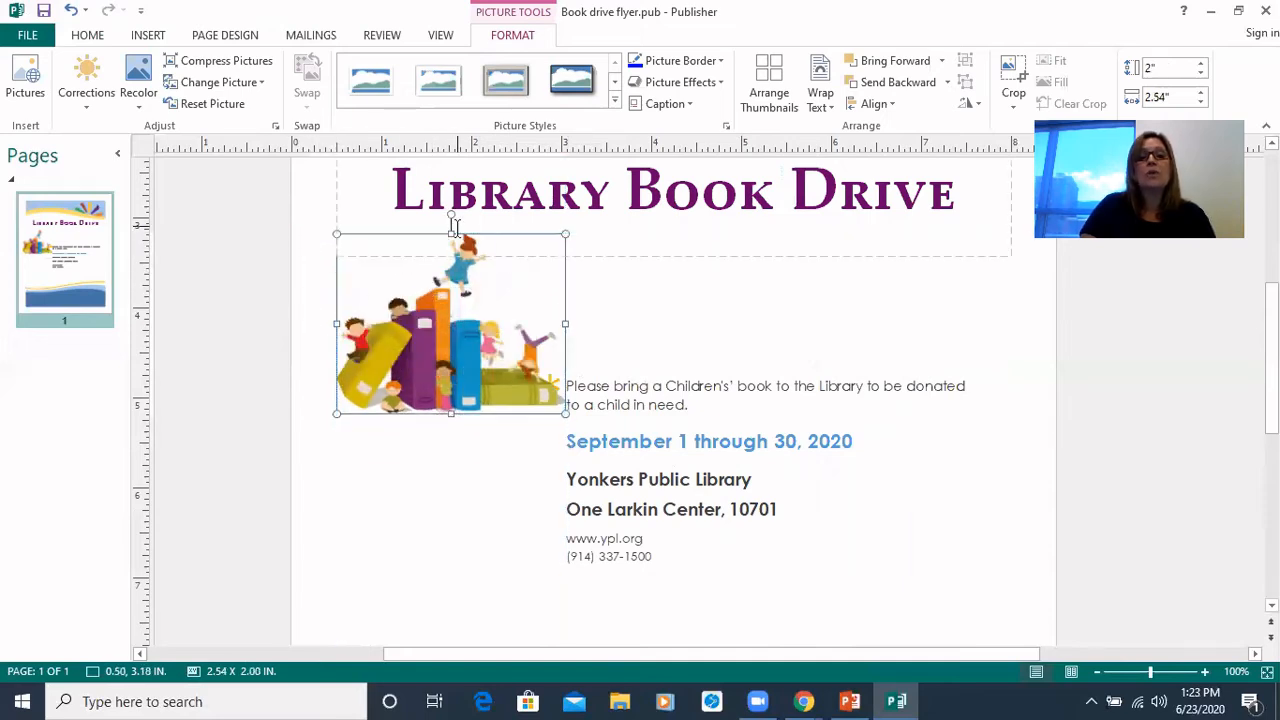
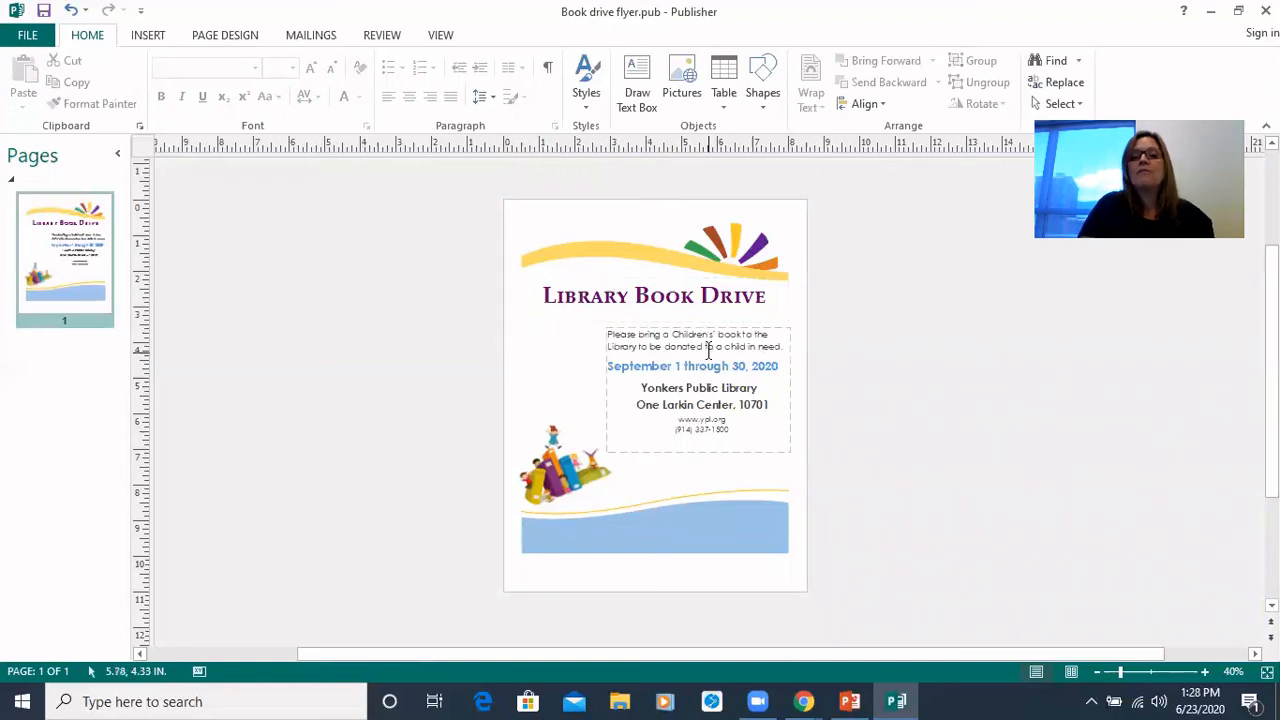
Step: Save a PDF copy of the flyer to the Desktop as Book drive flyer
{"action": "left_click", "coordinate": [707, 348]}
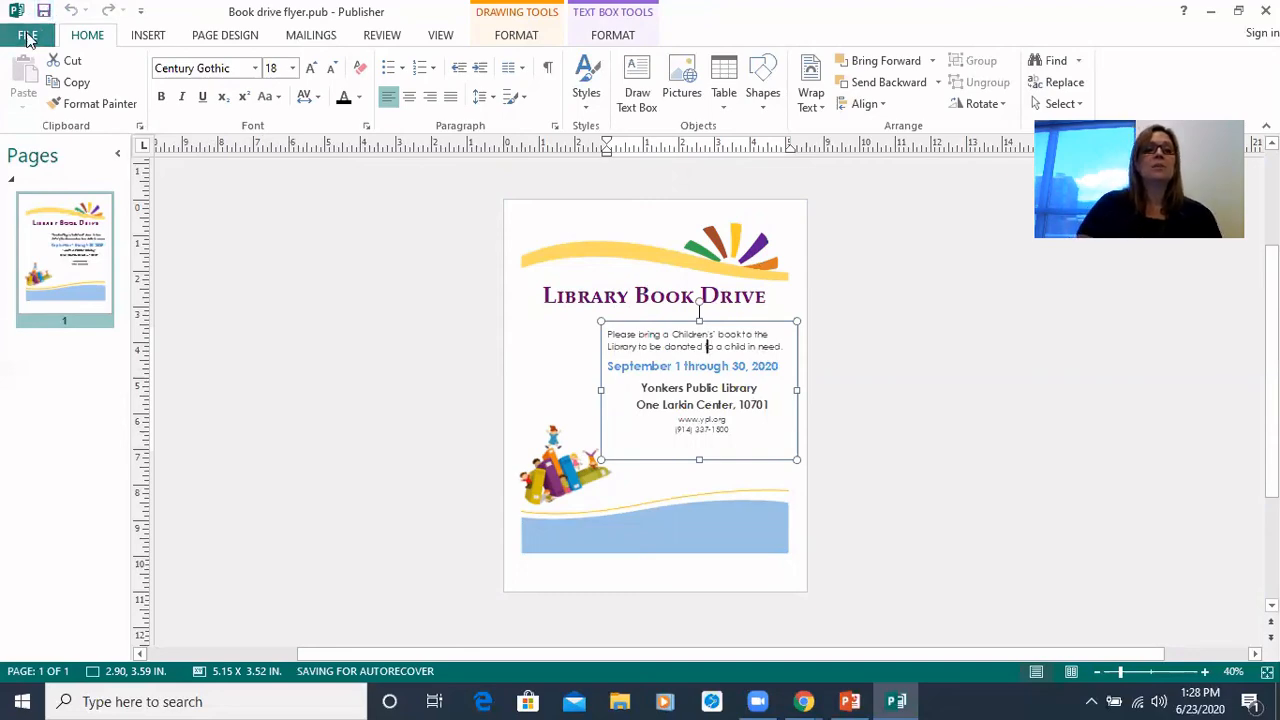
{"action": "left_click", "coordinate": [28, 35]}
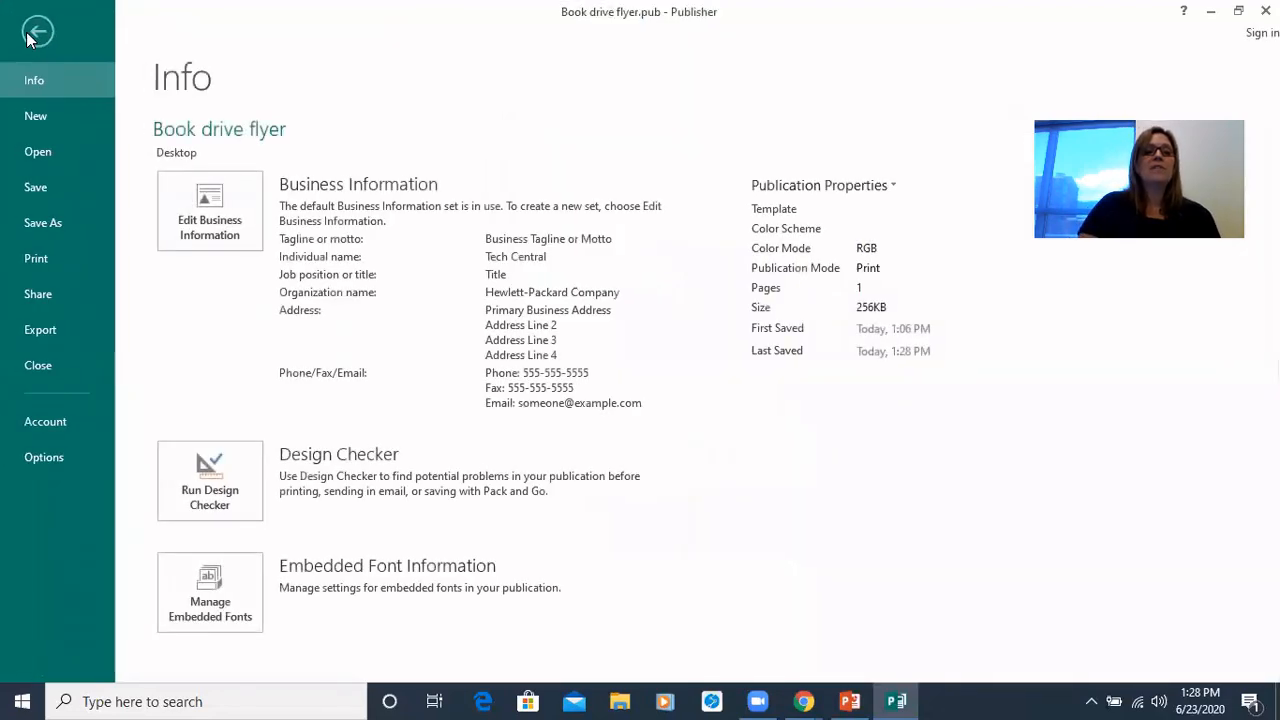
{"action": "left_click", "coordinate": [77, 225]}
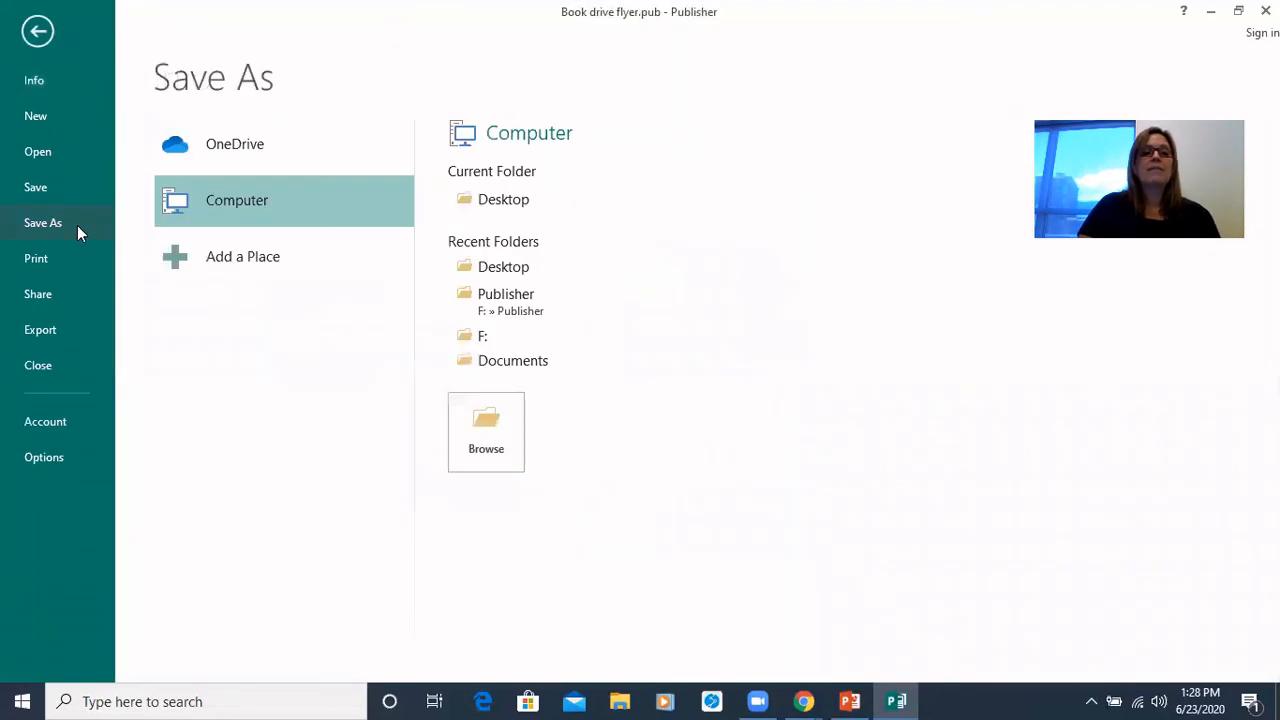
{"action": "left_click", "coordinate": [501, 209]}
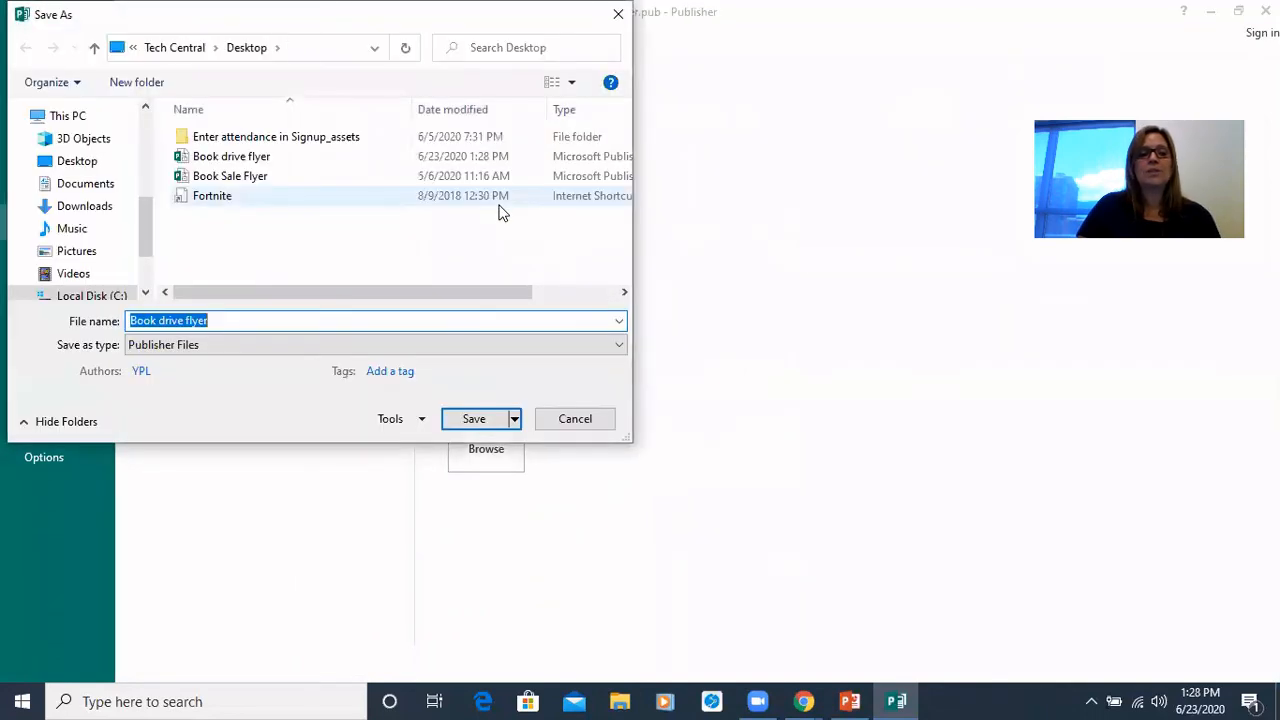
{"action": "left_click", "coordinate": [208, 343]}
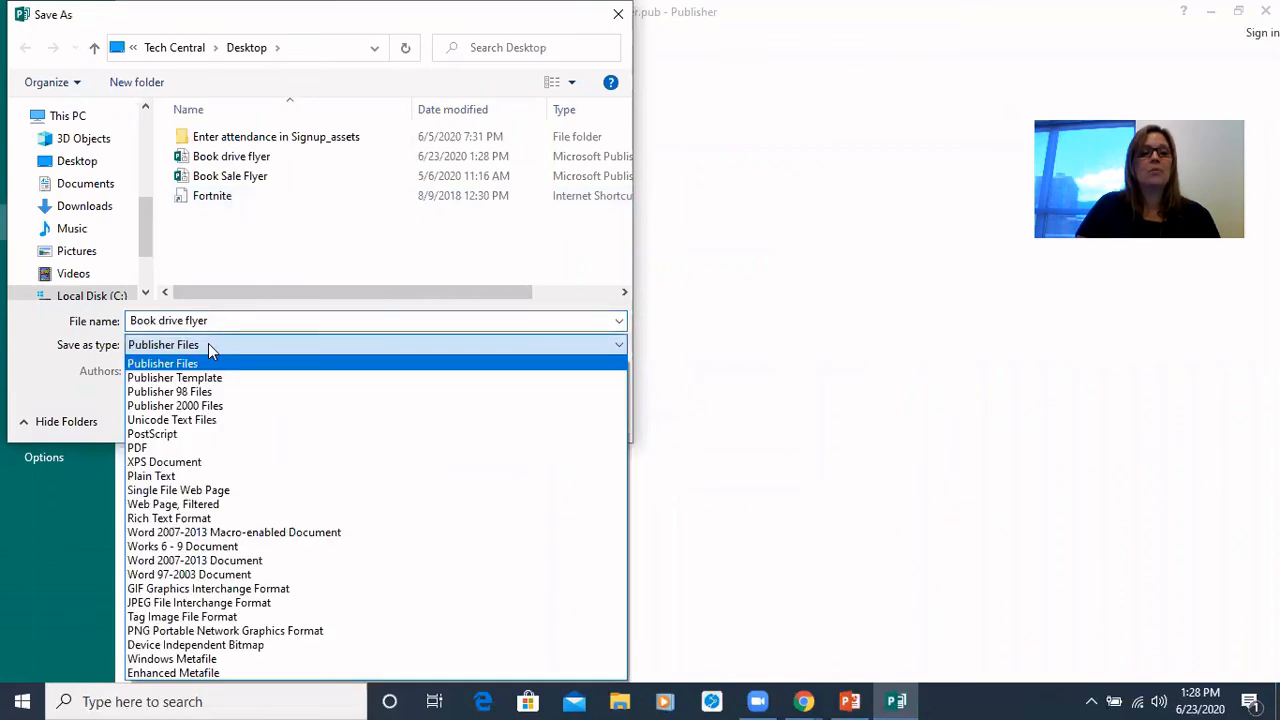
{"action": "left_click", "coordinate": [186, 446]}
{"action": "left_click", "coordinate": [470, 476]}
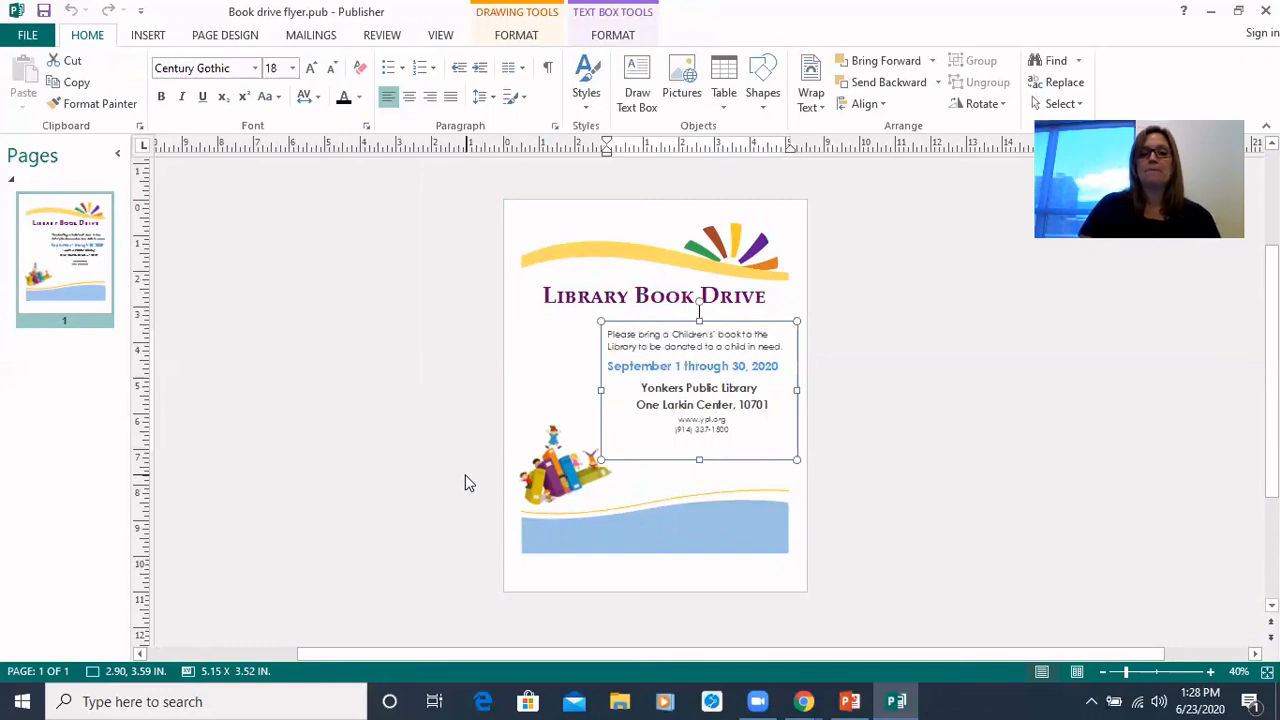
Step: Search the new-publication templates for "brochures"
{"action": "left_click", "coordinate": [30, 38]}
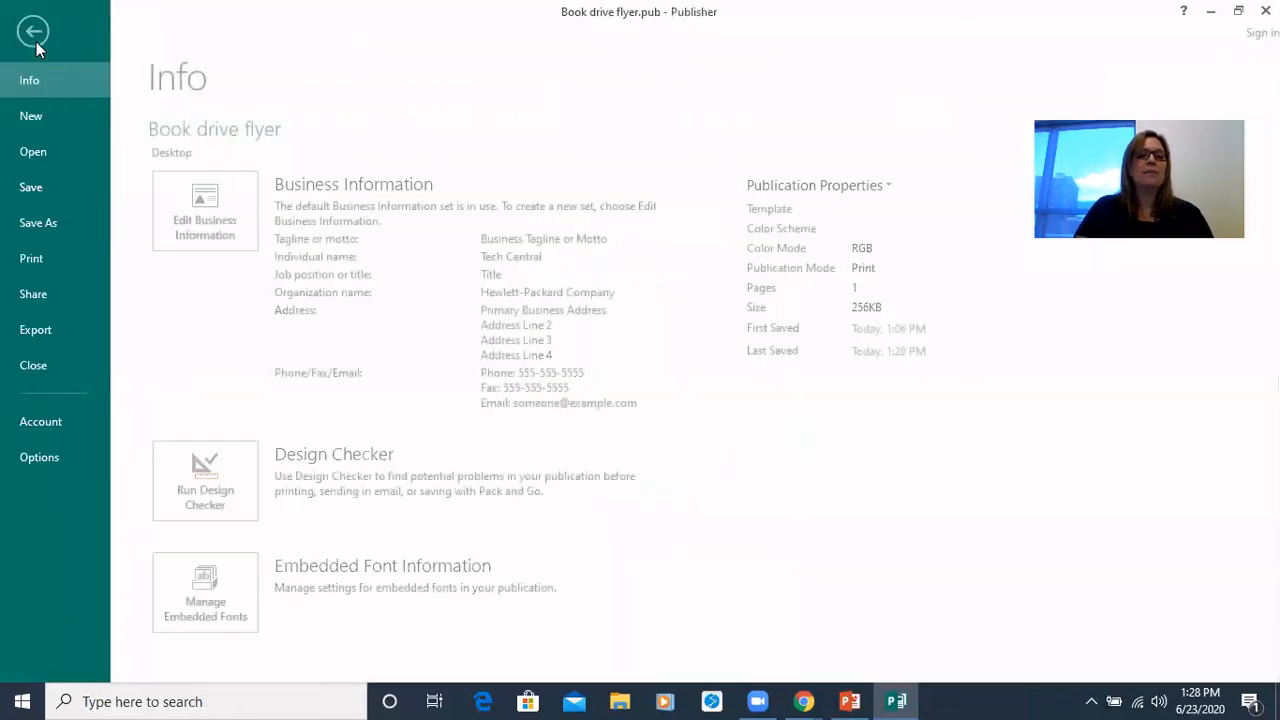
{"action": "left_click", "coordinate": [54, 122]}
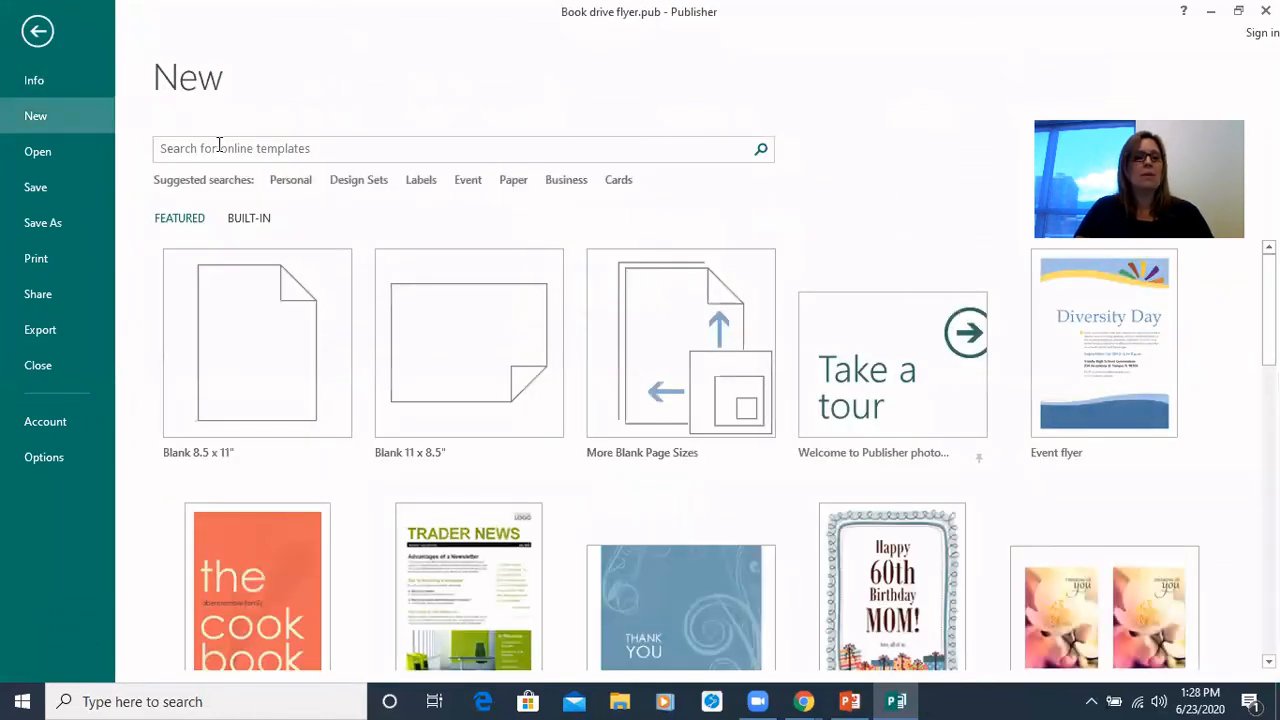
{"action": "left_click", "coordinate": [219, 146]}
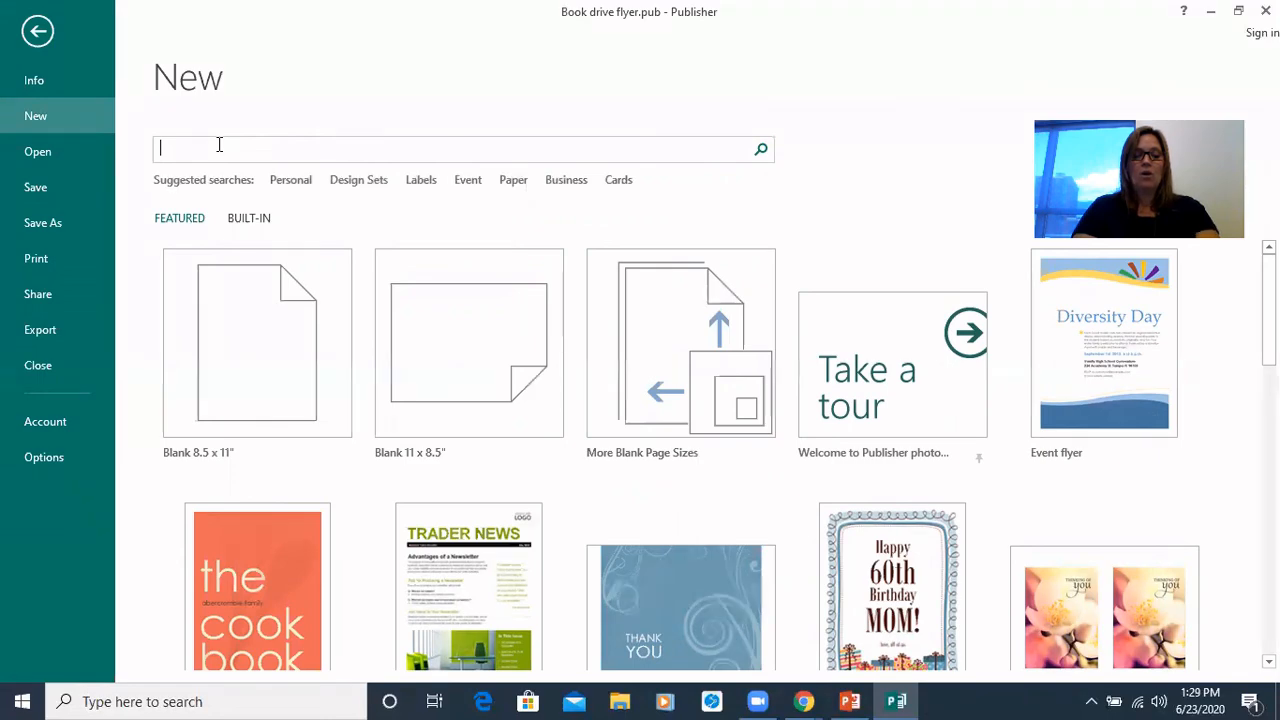
{"action": "type", "text": "brochures"}
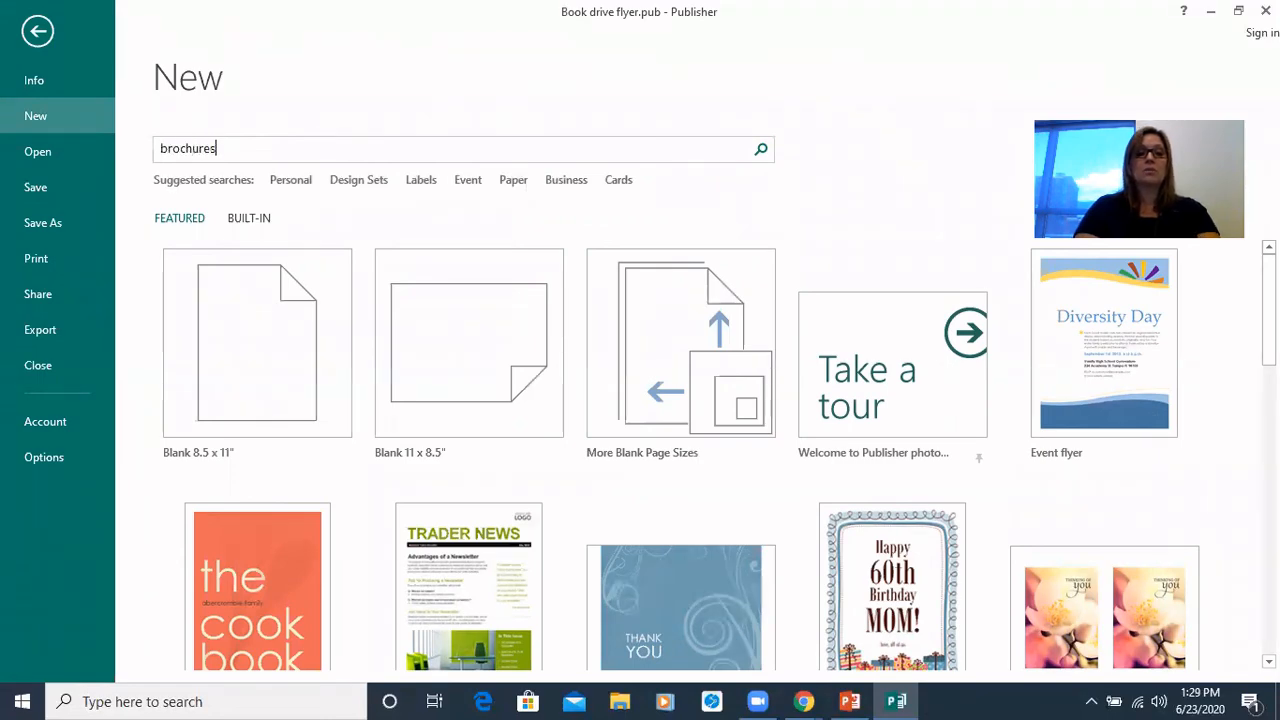
{"action": "key", "text": "Return"}
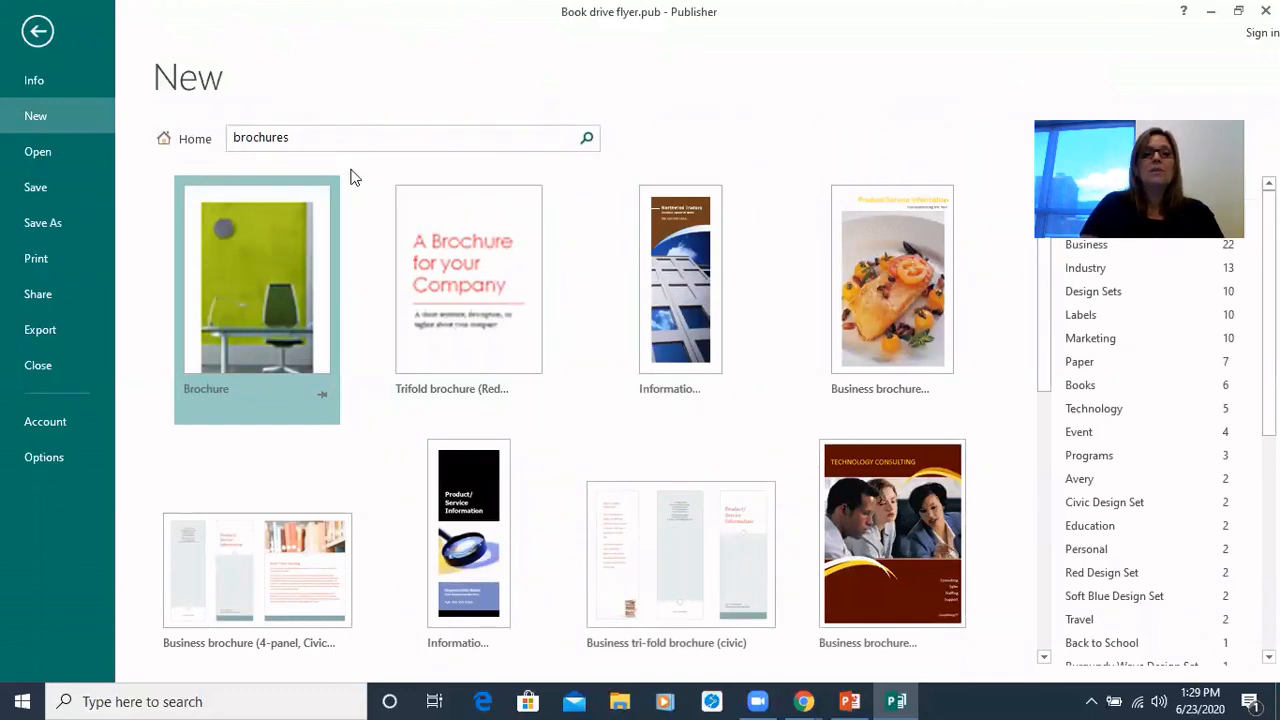
Step: Search the templates for "newsletter" and create a publication from the six-page Newsletter template with the bookshelf photo
{"action": "left_click", "coordinate": [328, 136]}
{"action": "key", "text": "BackSpace"}
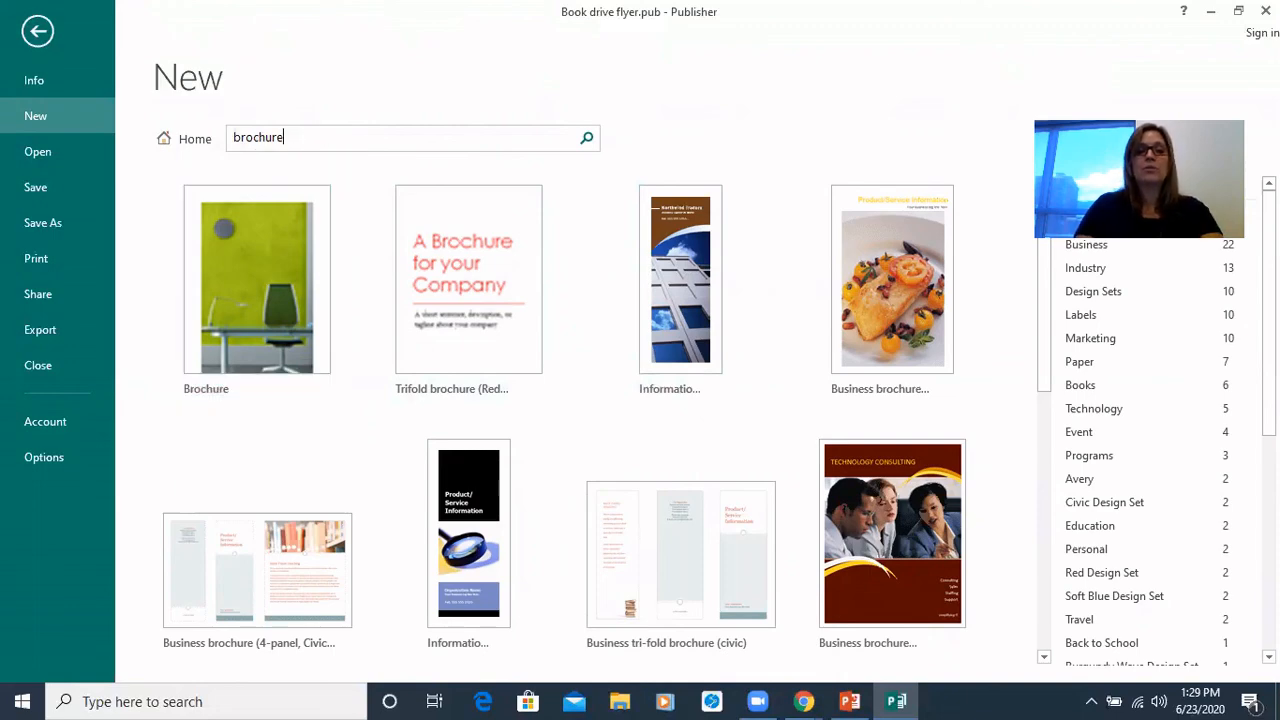
{"action": "key", "text": "BackSpace"}
{"action": "key", "text": "BackSpace"}
{"action": "key", "text": "BackSpace"}
{"action": "key", "text": "BackSpace"}
{"action": "key", "text": "BackSpace"}
{"action": "key", "text": "BackSpace"}
{"action": "key", "text": "BackSpace"}
{"action": "key", "text": "BackSpace"}
{"action": "type", "text": "news"}
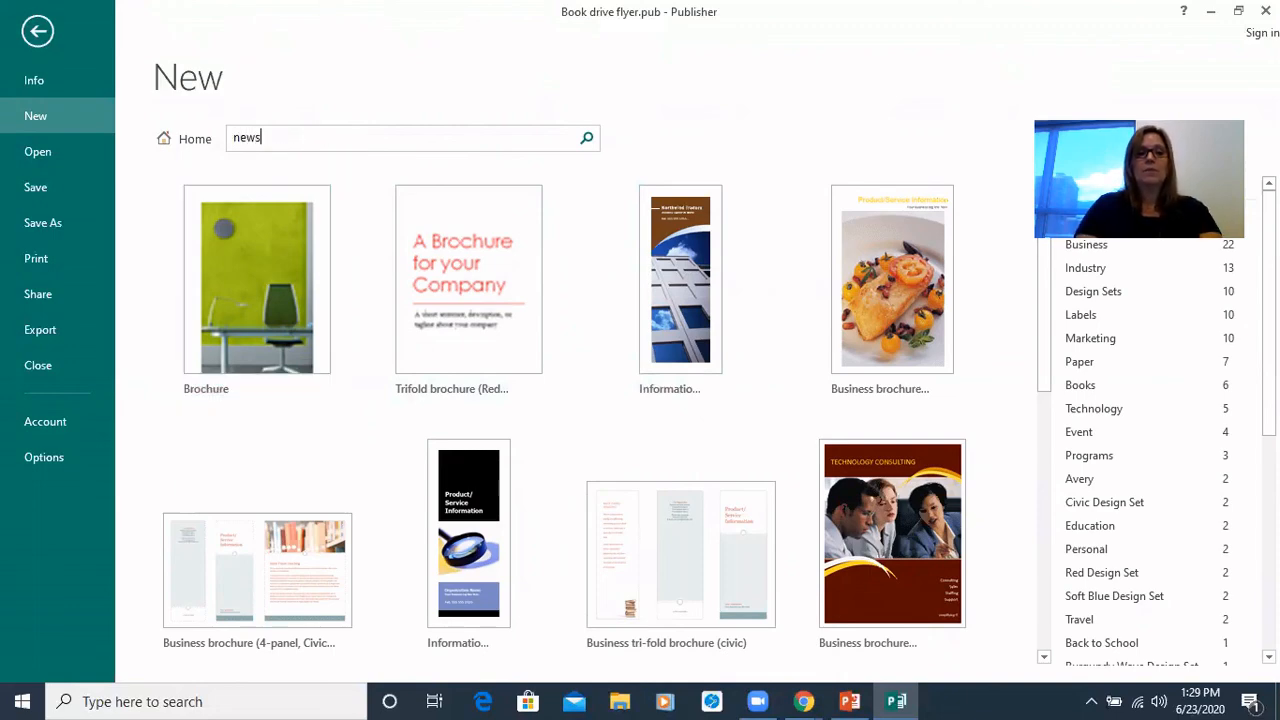
{"action": "type", "text": "letter"}
{"action": "key", "text": "Return"}
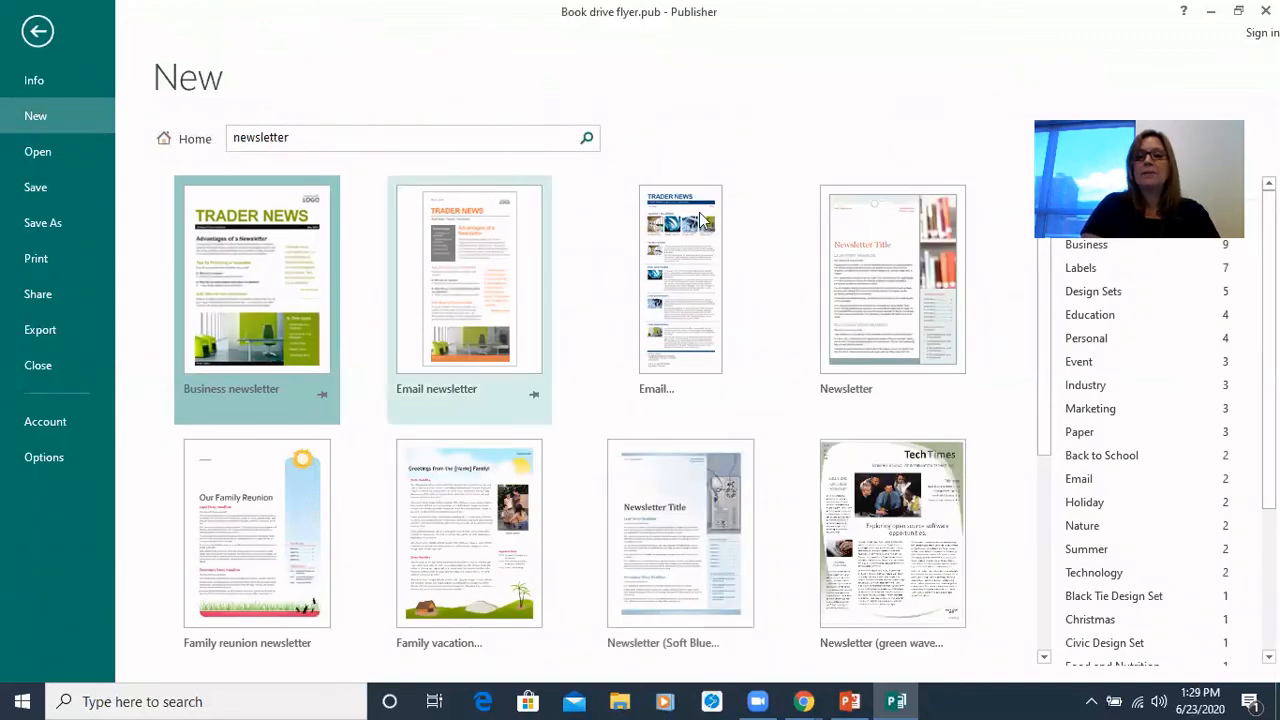
{"action": "left_click", "coordinate": [841, 259]}
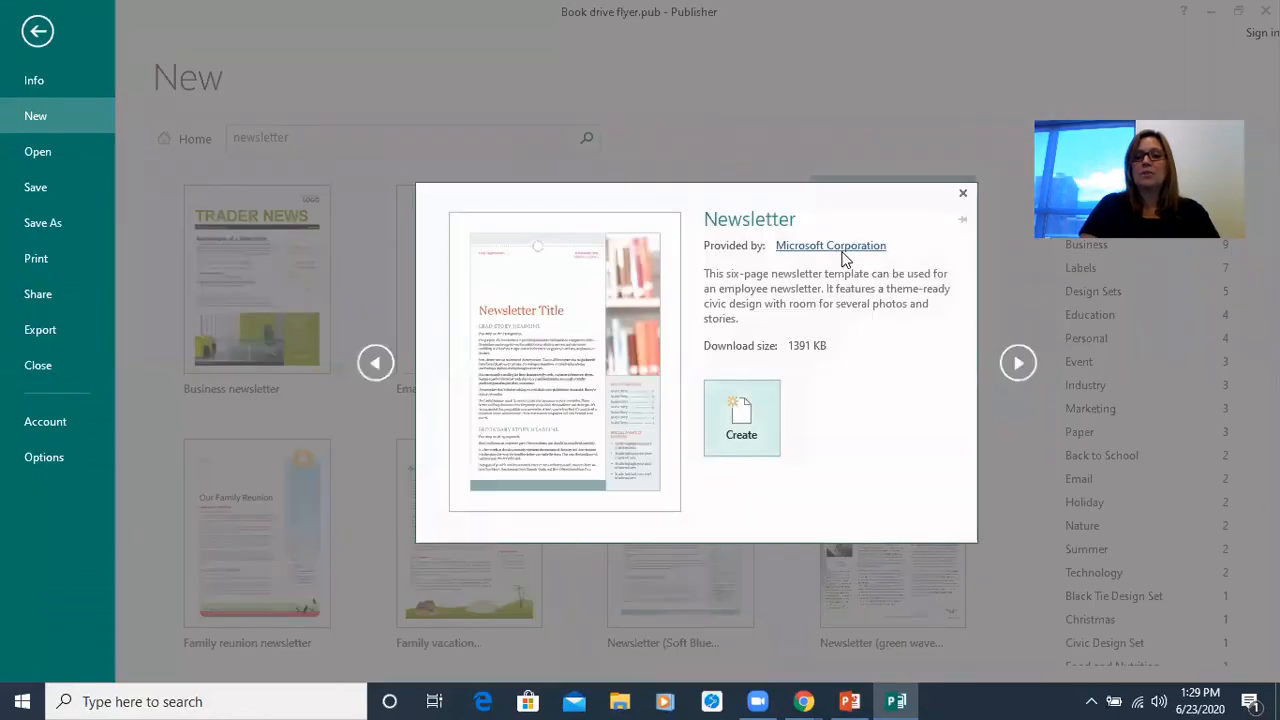
{"action": "left_click", "coordinate": [741, 415]}
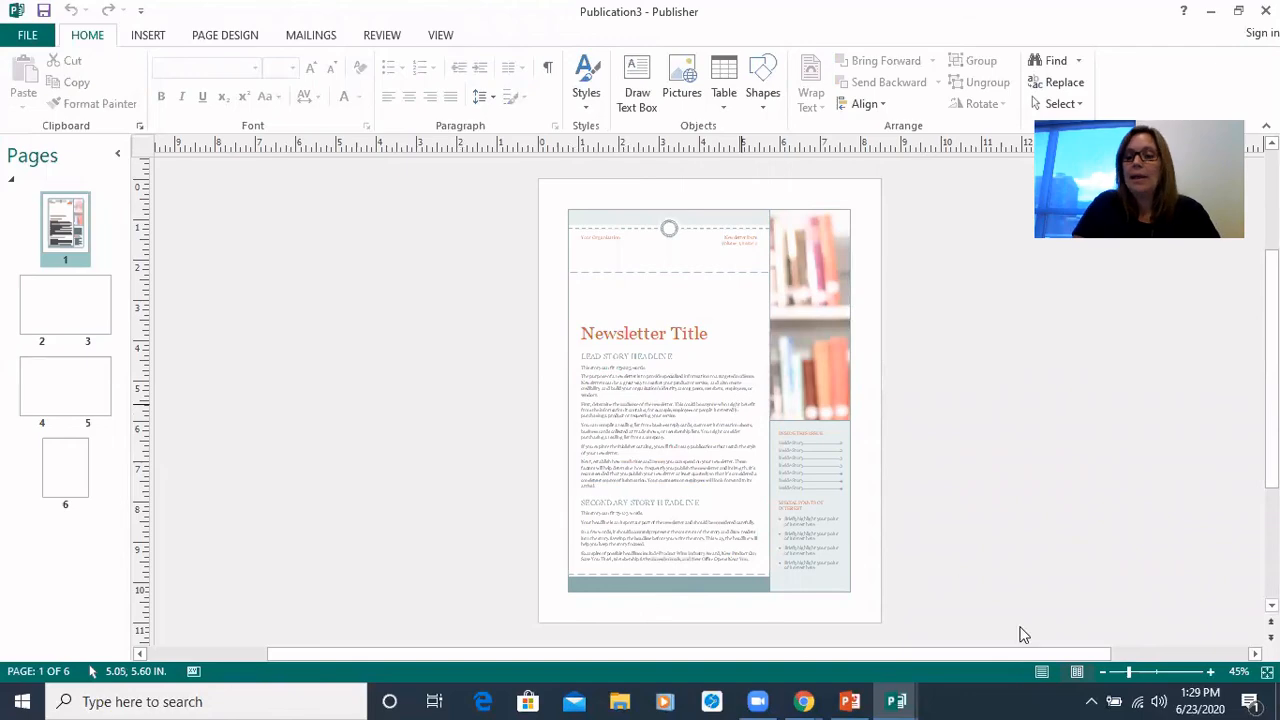
Step: Replace the "Your Organization" placeholder at the top of page 1 with "YONKERS PUBLIC LIBRARY"
{"action": "left_click", "coordinate": [1210, 672]}
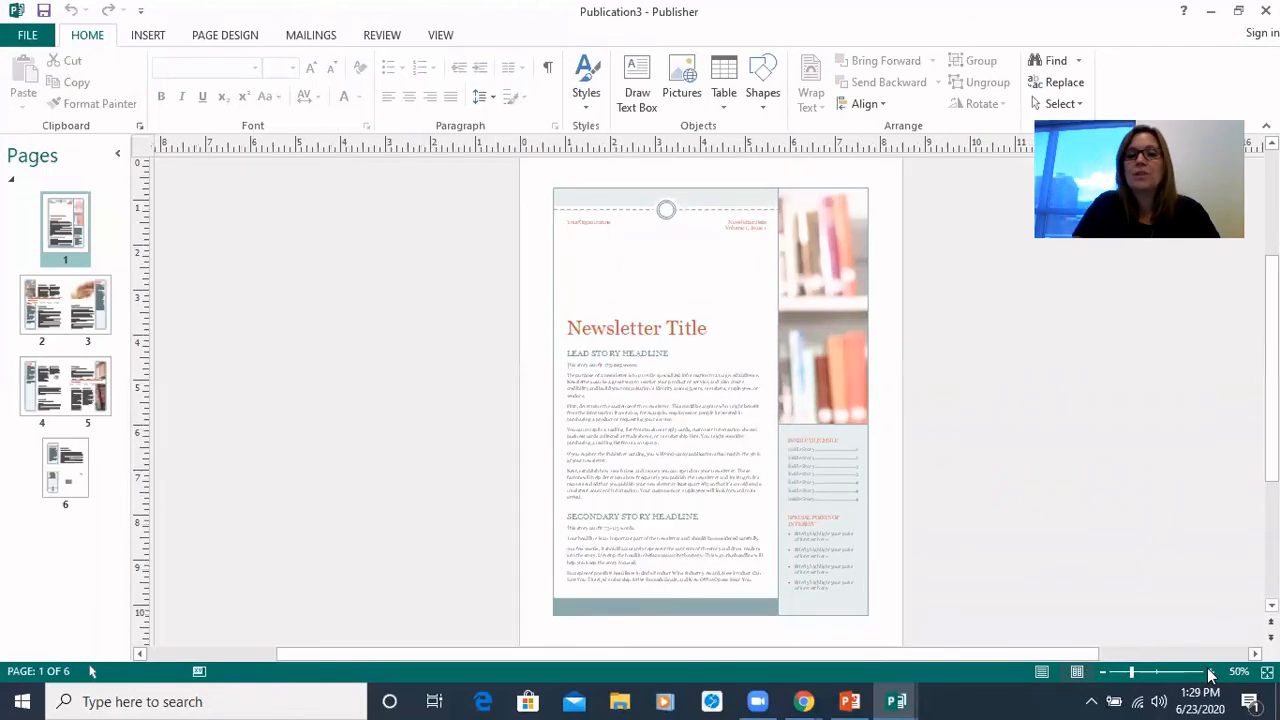
{"action": "left_click", "coordinate": [1210, 672]}
{"action": "left_click", "coordinate": [1210, 672]}
{"action": "left_click", "coordinate": [1210, 672]}
{"action": "left_click", "coordinate": [1210, 672]}
{"action": "left_click", "coordinate": [1210, 672]}
{"action": "left_click", "coordinate": [1210, 672]}
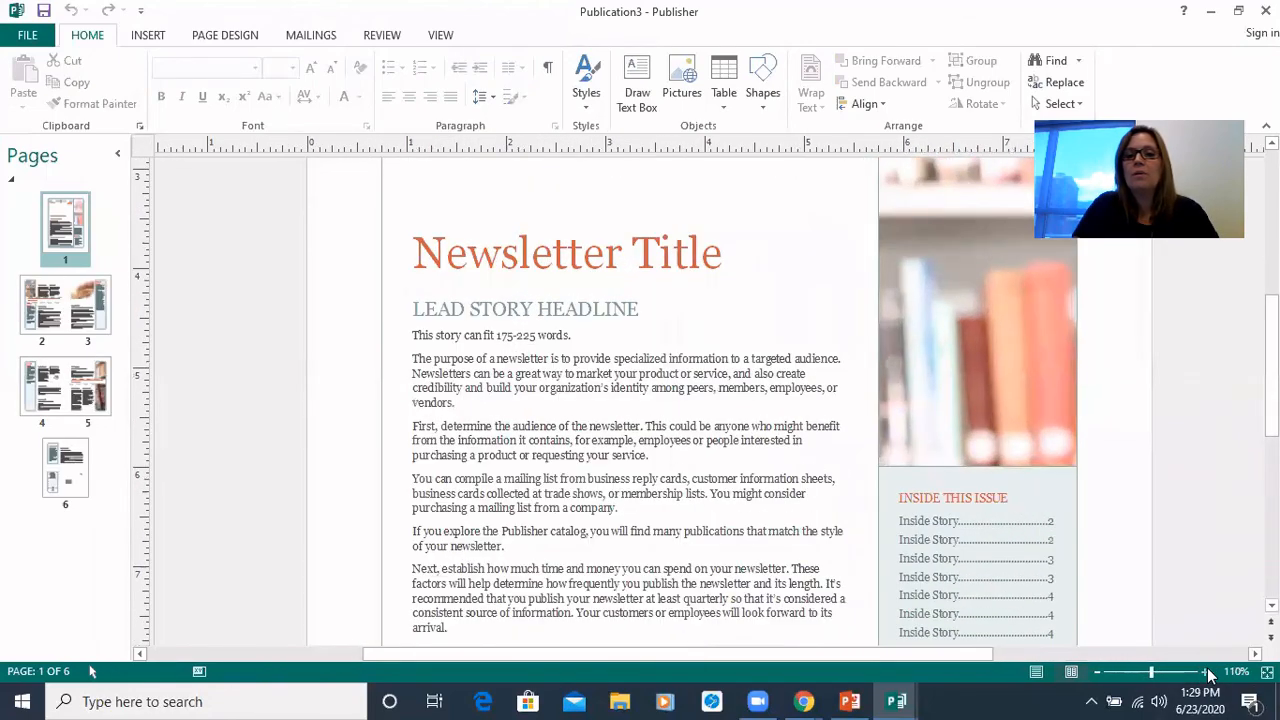
{"action": "scroll", "coordinate": [92, 671], "scroll_direction": "up", "scroll_amount": 4}
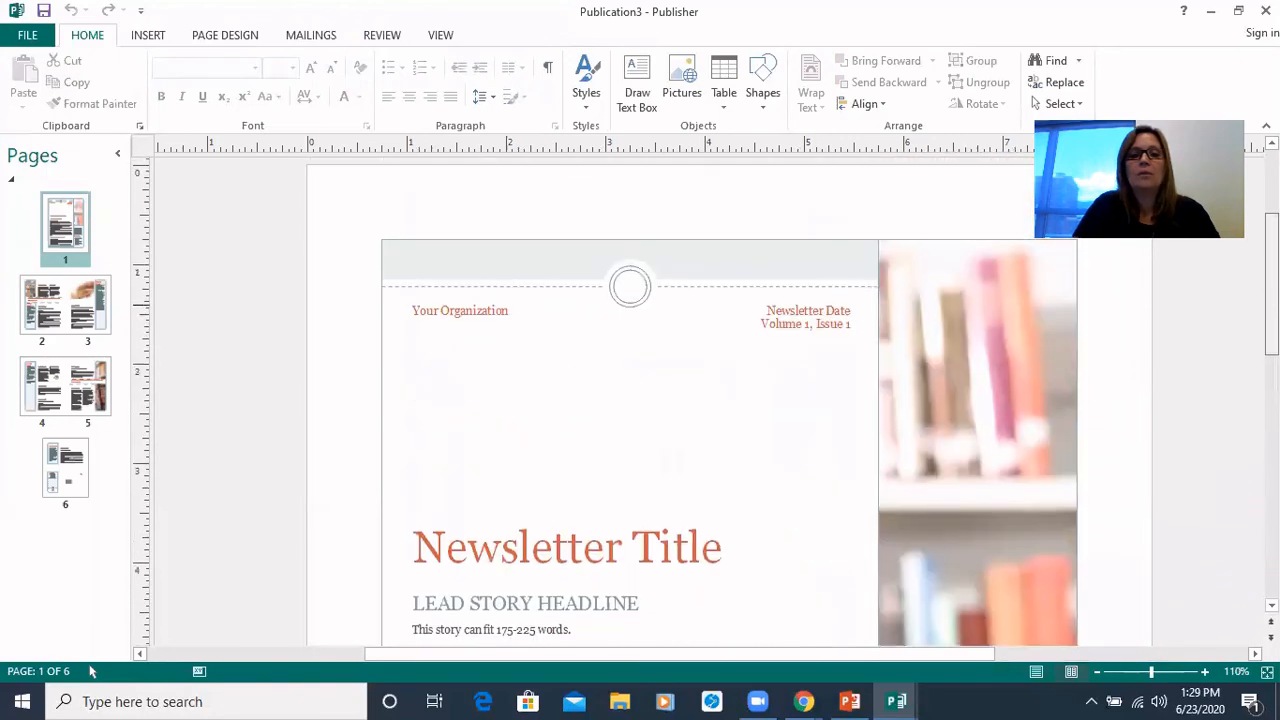
{"action": "scroll", "coordinate": [92, 671], "scroll_direction": "down", "scroll_amount": 1}
{"action": "left_click_drag", "start_coordinate": [1271, 280], "coordinate": [1271, 288]}
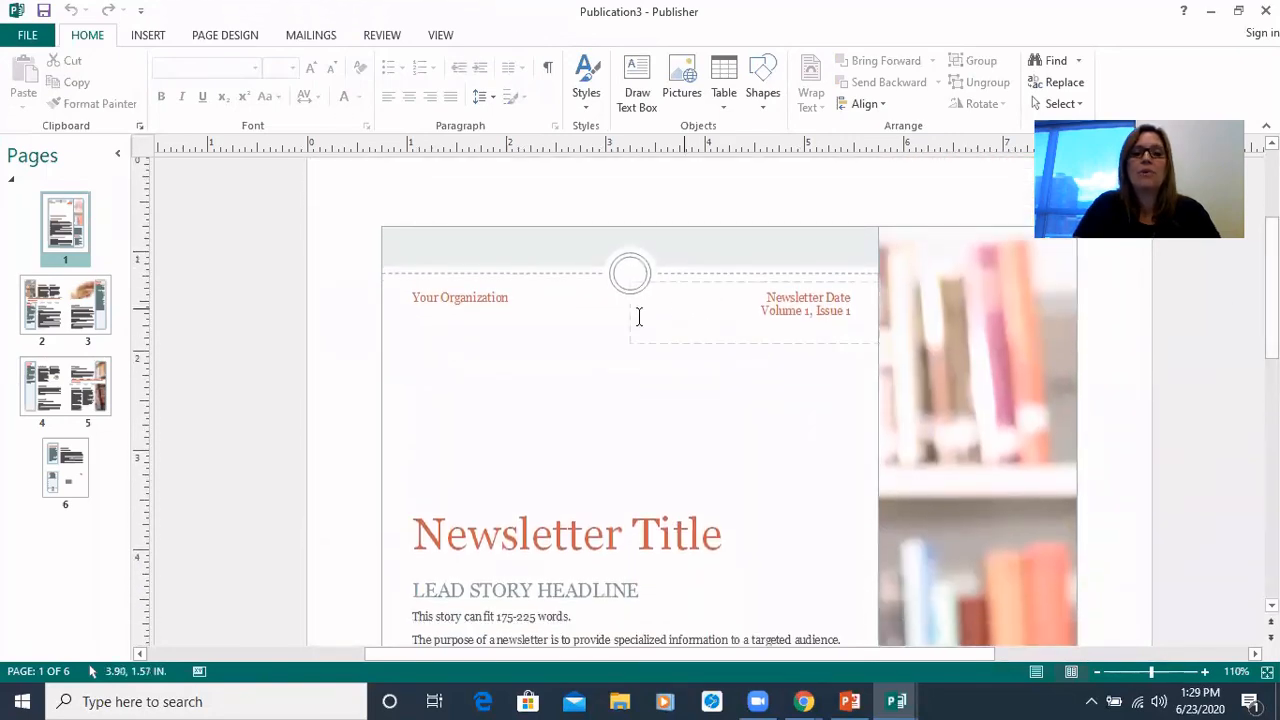
{"action": "left_click", "coordinate": [511, 315]}
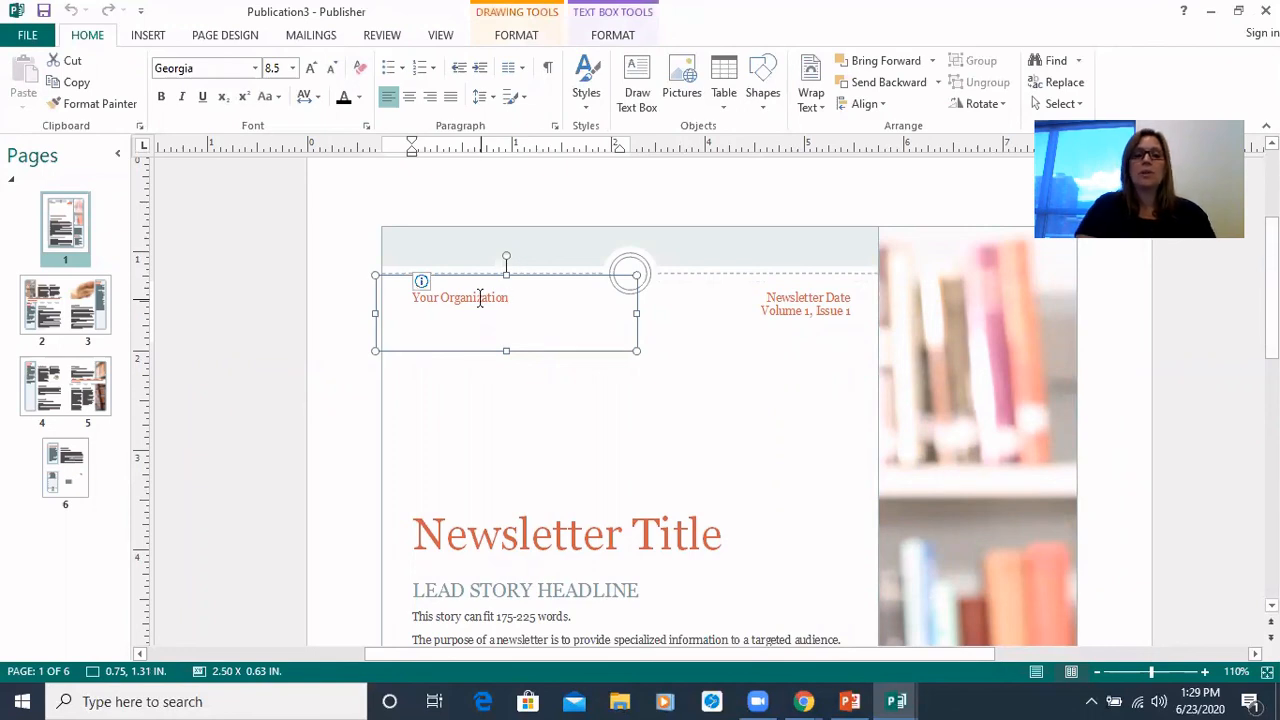
{"action": "triple_click", "coordinate": [480, 298]}
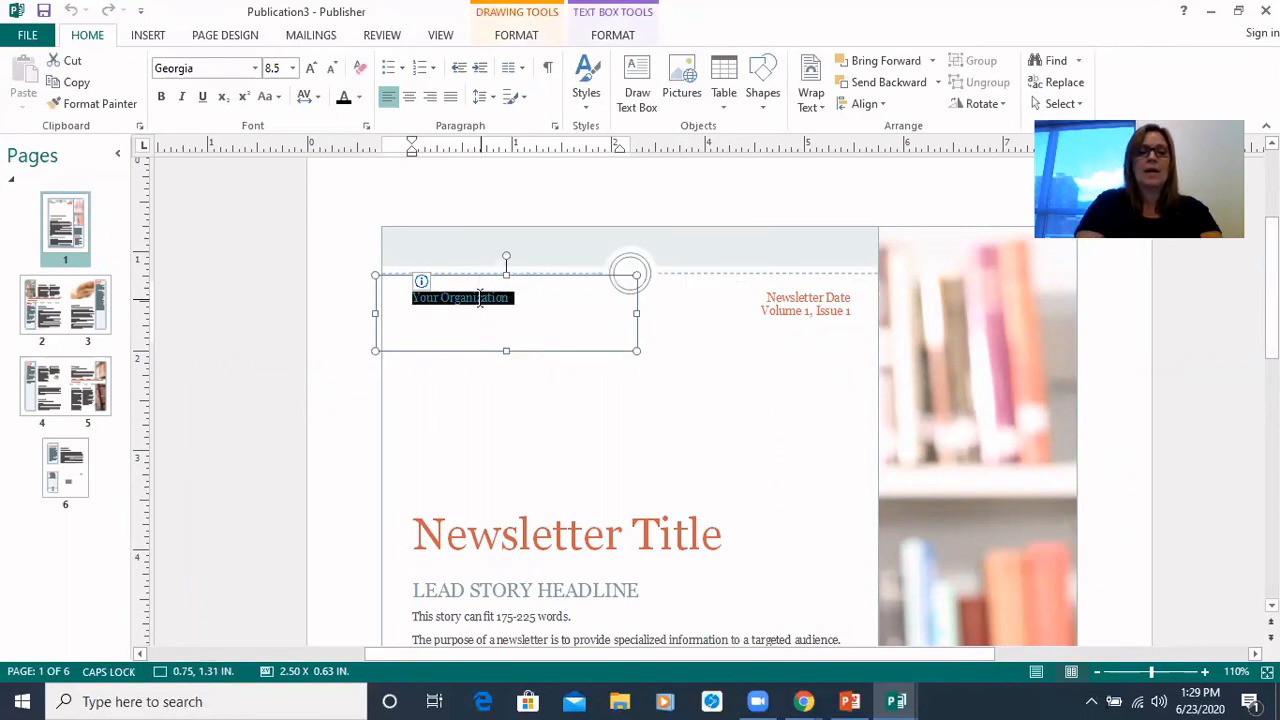
{"action": "type", "text": "yo"}
{"action": "key", "text": "Caps_Lock"}
{"action": "type", "text": "n"}
{"action": "key", "text": "BackSpace"}
{"action": "key", "text": "BackSpace"}
{"action": "key", "text": "BackSpace"}
{"action": "key", "text": "Caps_Lock"}
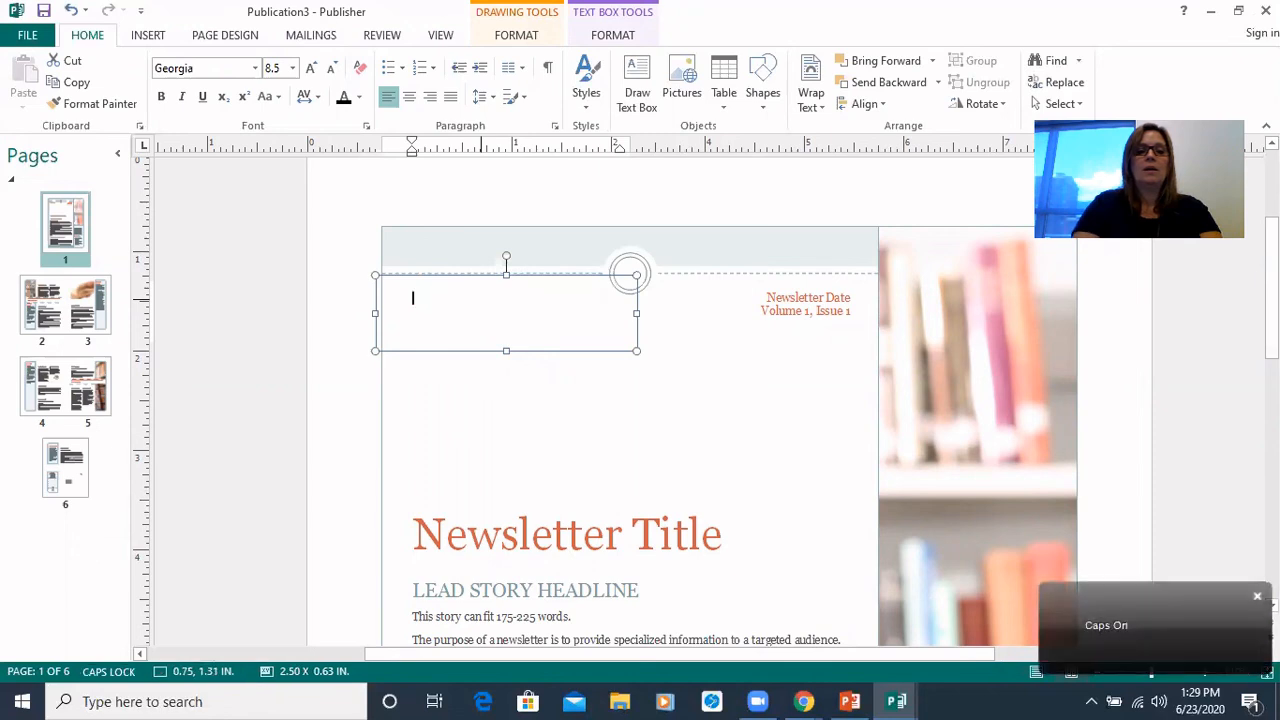
{"action": "type", "text": "YOU"}
{"action": "key", "text": "BackSpace"}
{"action": "type", "text": "NKERS"}
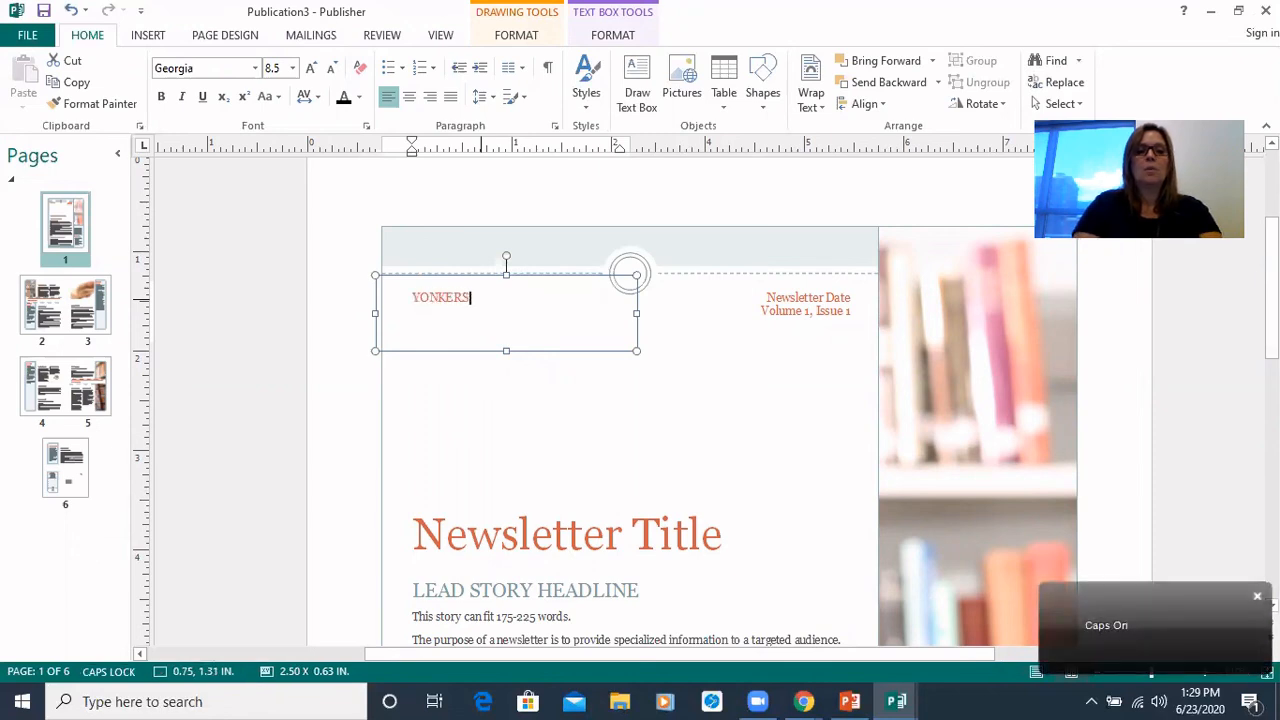
{"action": "type", "text": " PUBLIC LIBRARY"}
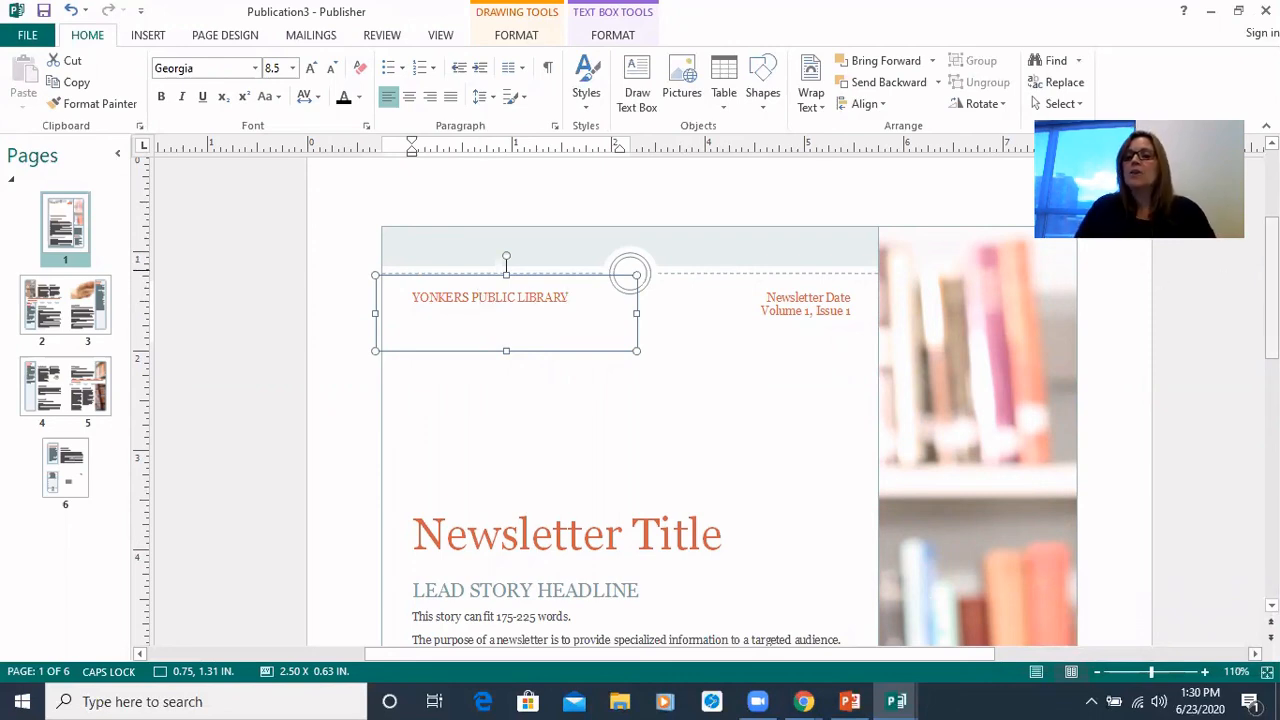
Step: Save the newsletter to the Desktop as a Publisher file named "ypl newsletter"
{"action": "scroll", "coordinate": [753, 335], "scroll_direction": "down", "scroll_amount": 4}
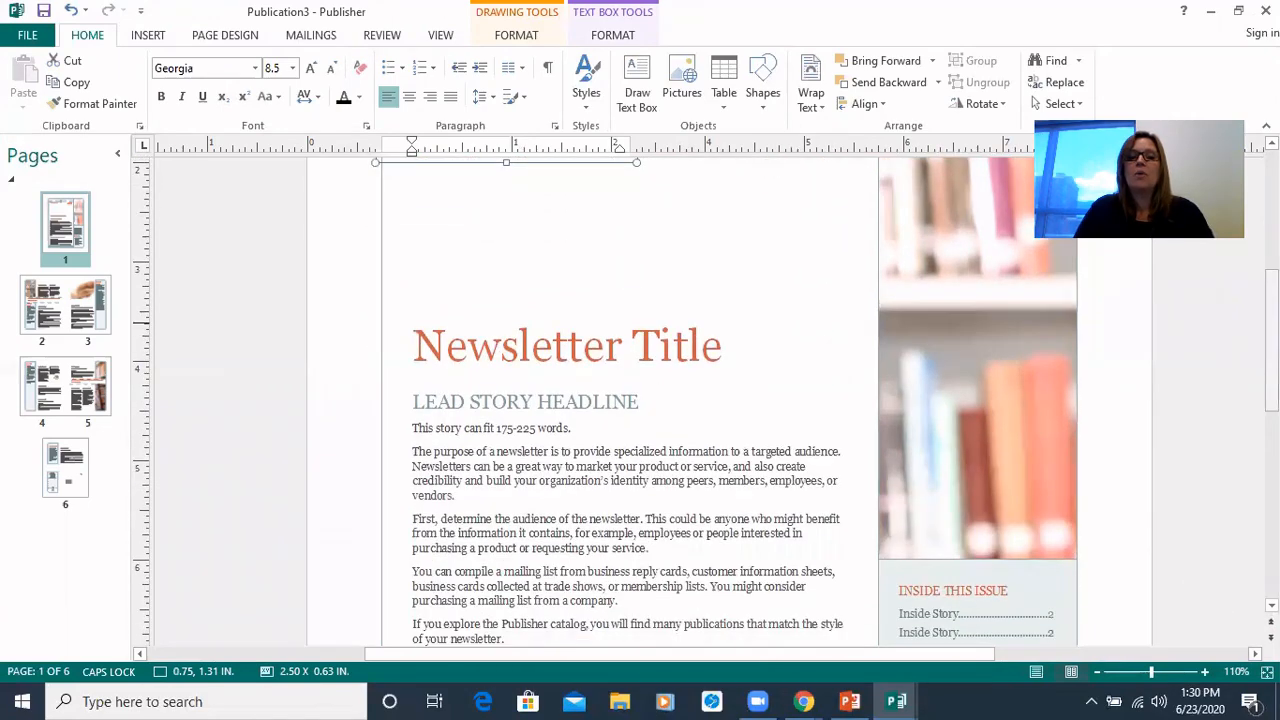
{"action": "left_click", "coordinate": [698, 340]}
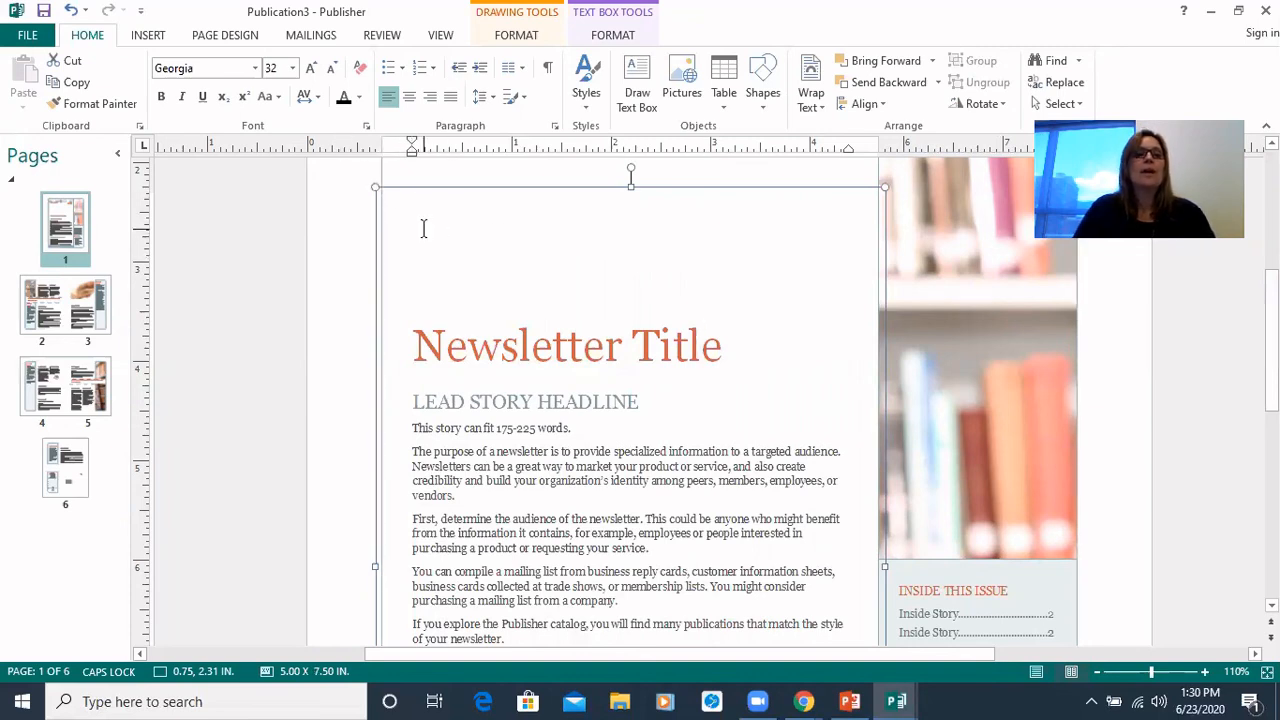
{"action": "left_click", "coordinate": [40, 35]}
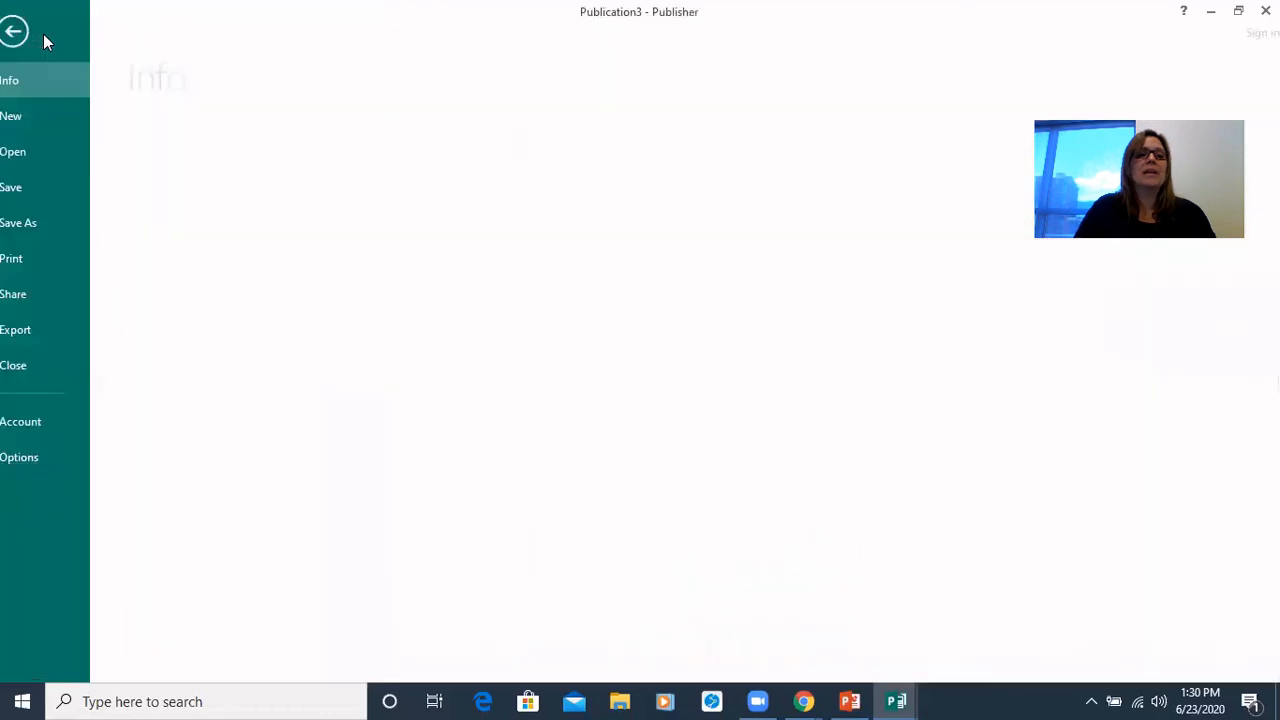
{"action": "left_click", "coordinate": [62, 224]}
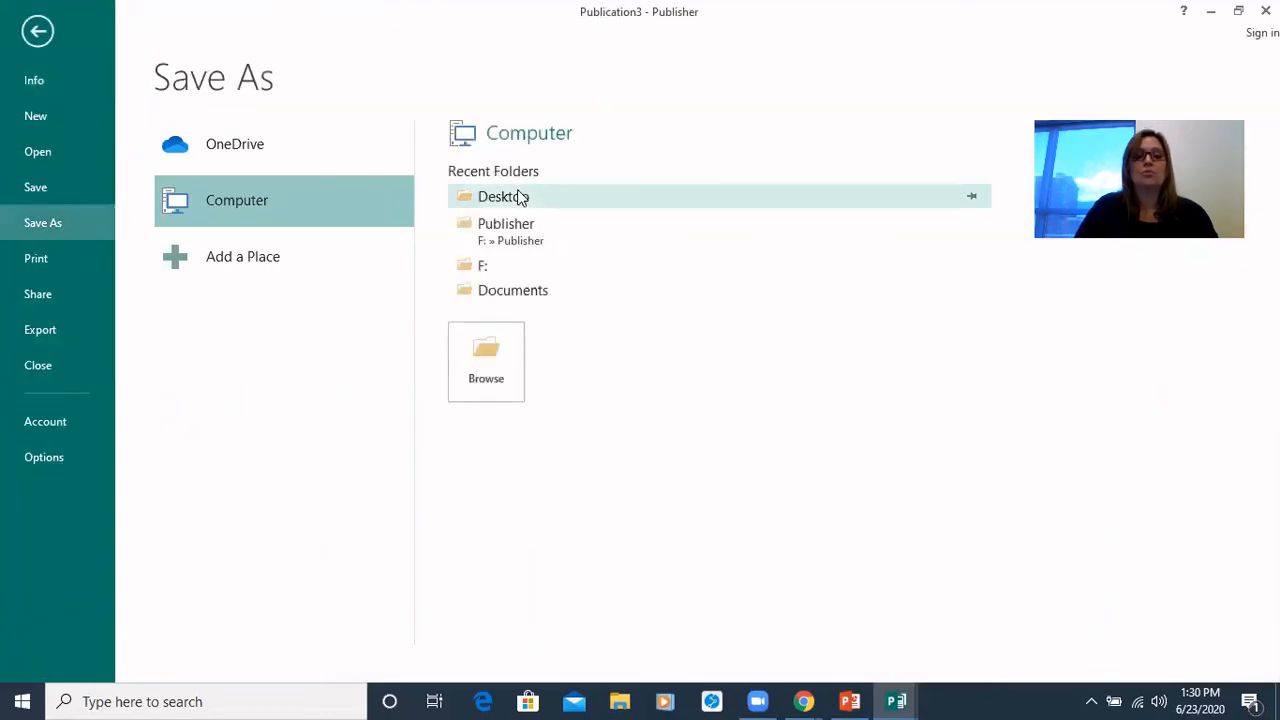
{"action": "left_click", "coordinate": [519, 197]}
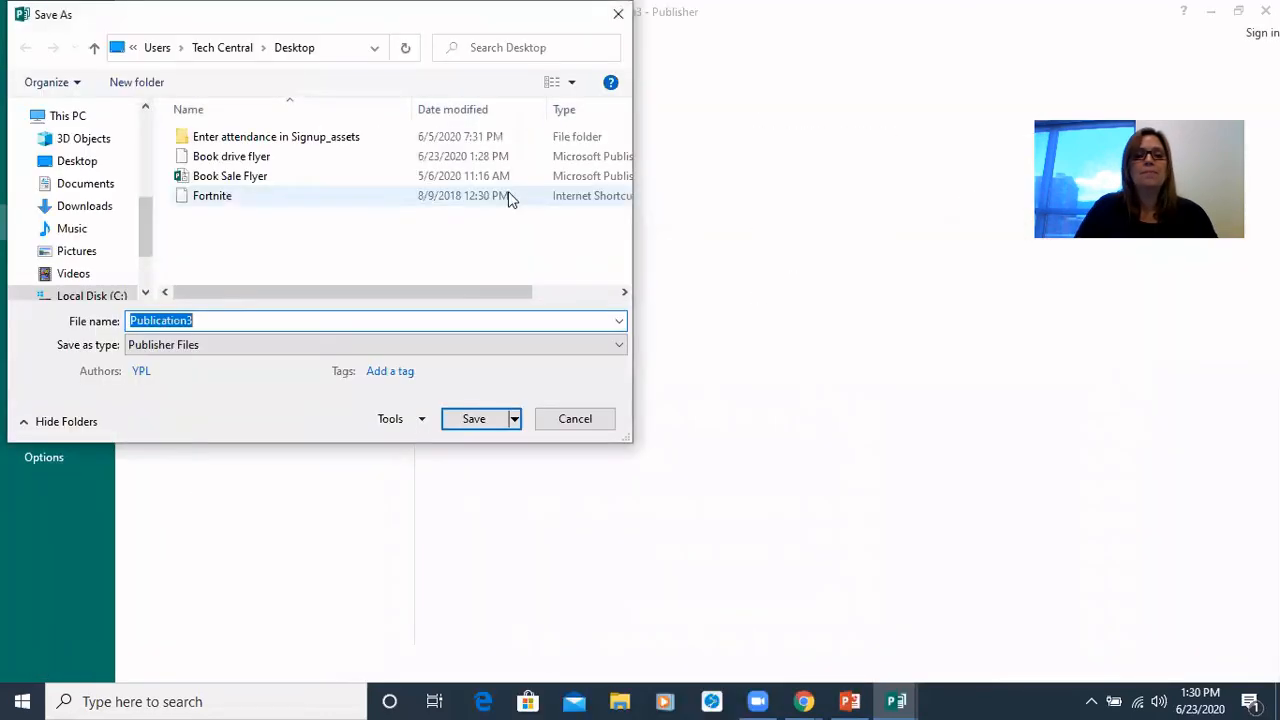
{"action": "type", "text": "ypl"}
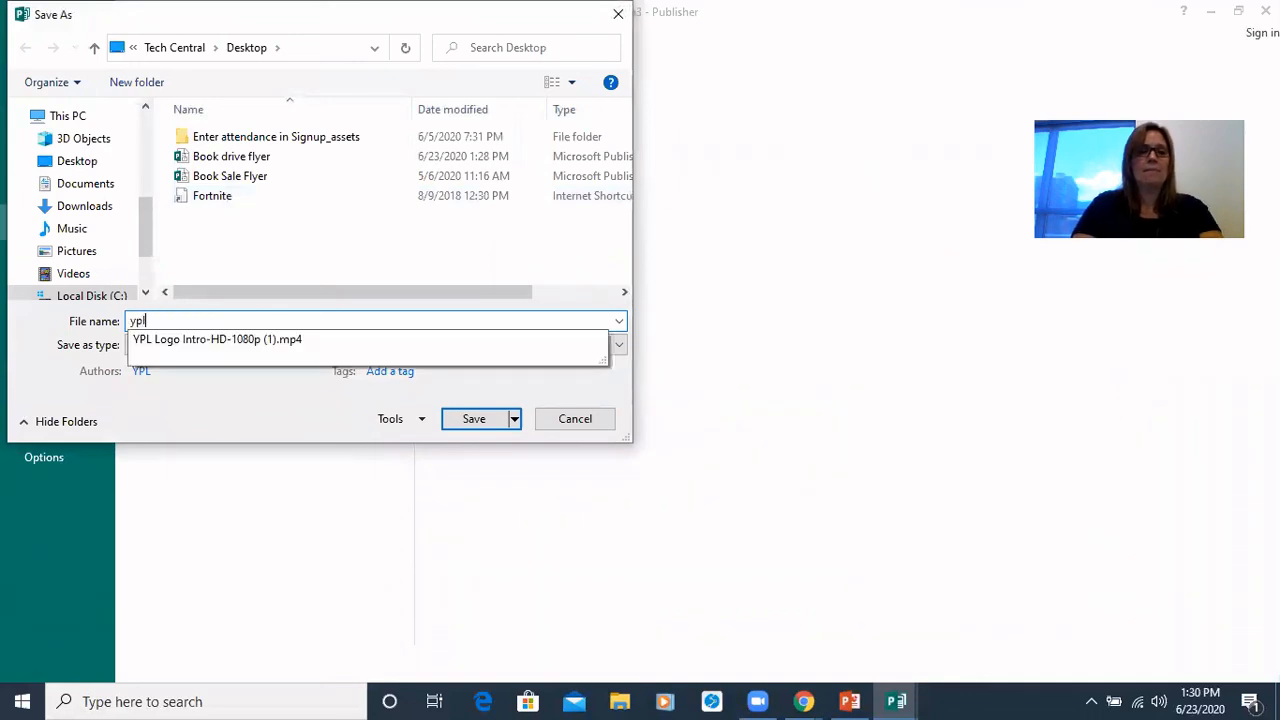
{"action": "type", "text": " newsletter"}
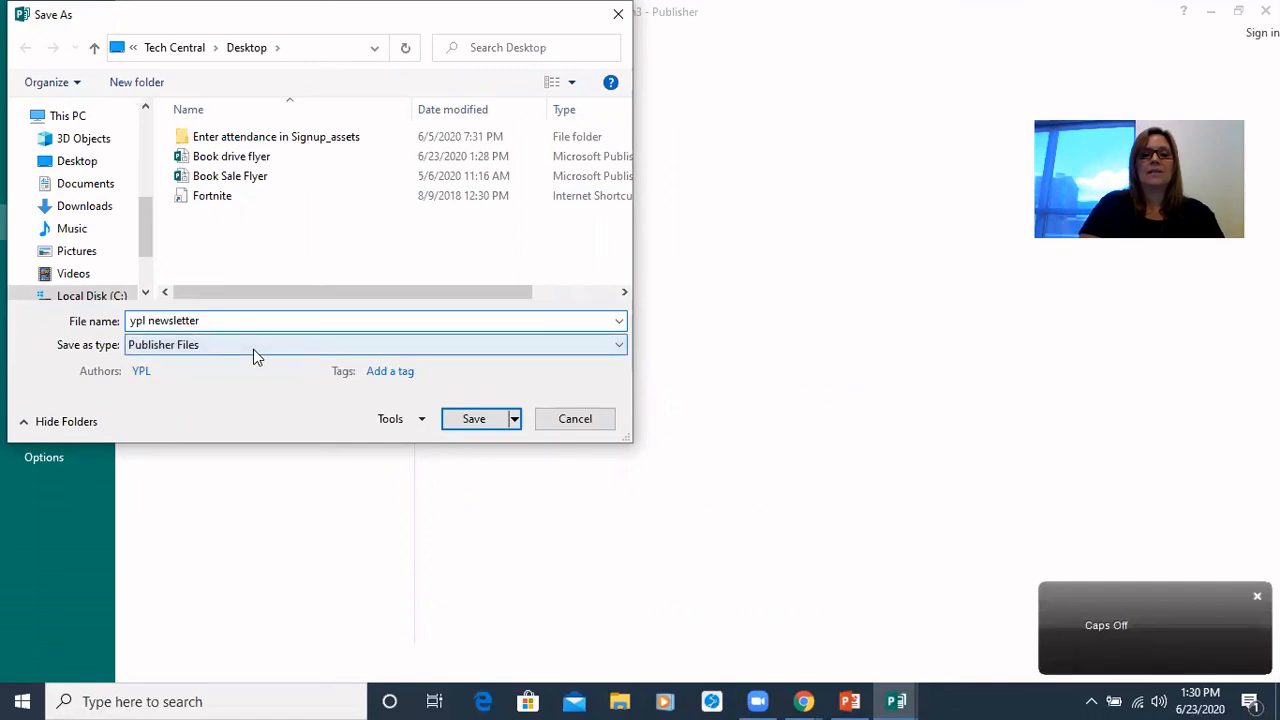
{"action": "left_click", "coordinate": [470, 423]}
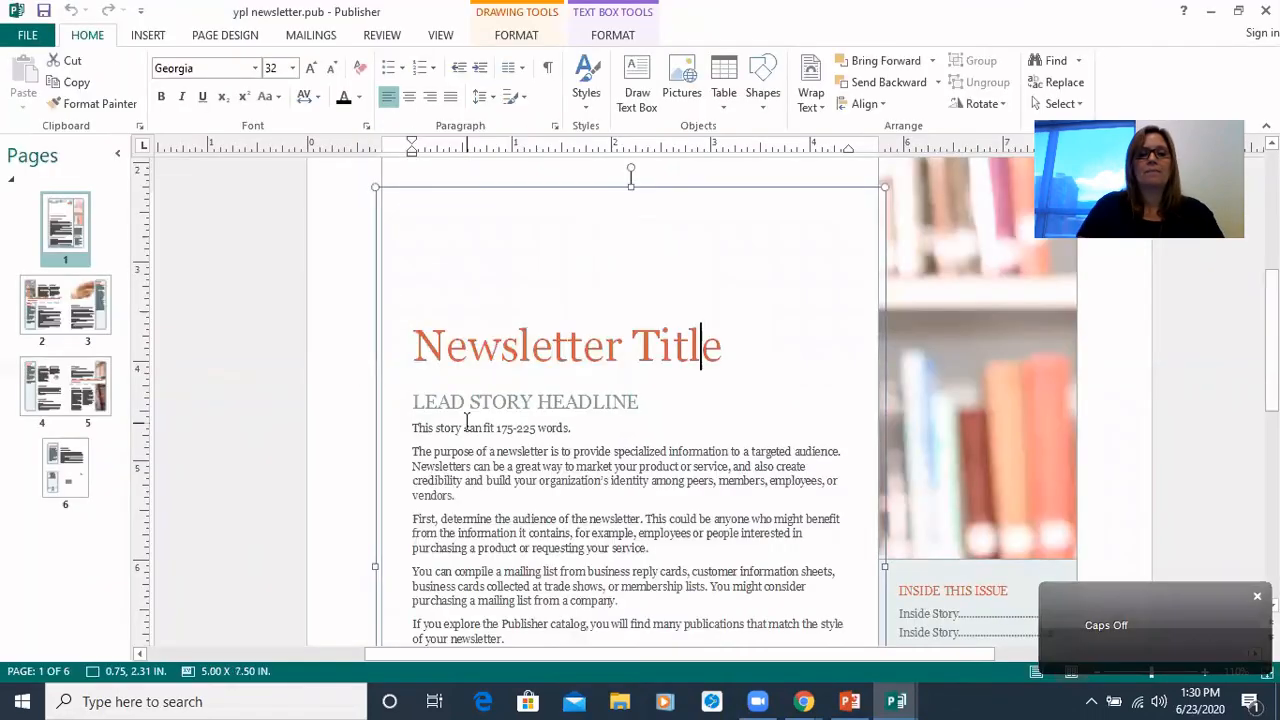